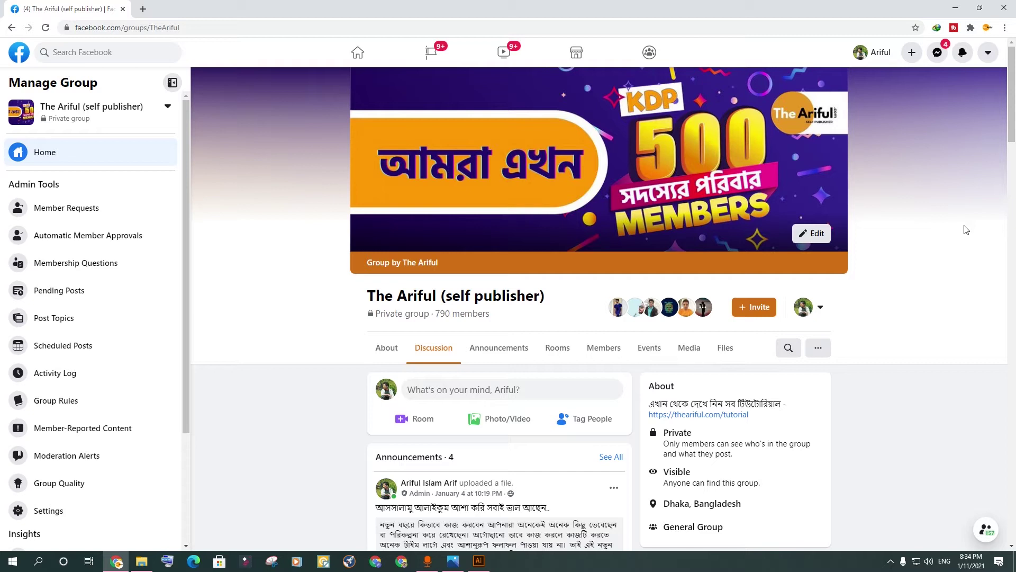
Open the New folder (2) subfolder of the dog coloring book and look through its coloring page images
click(956, 7)
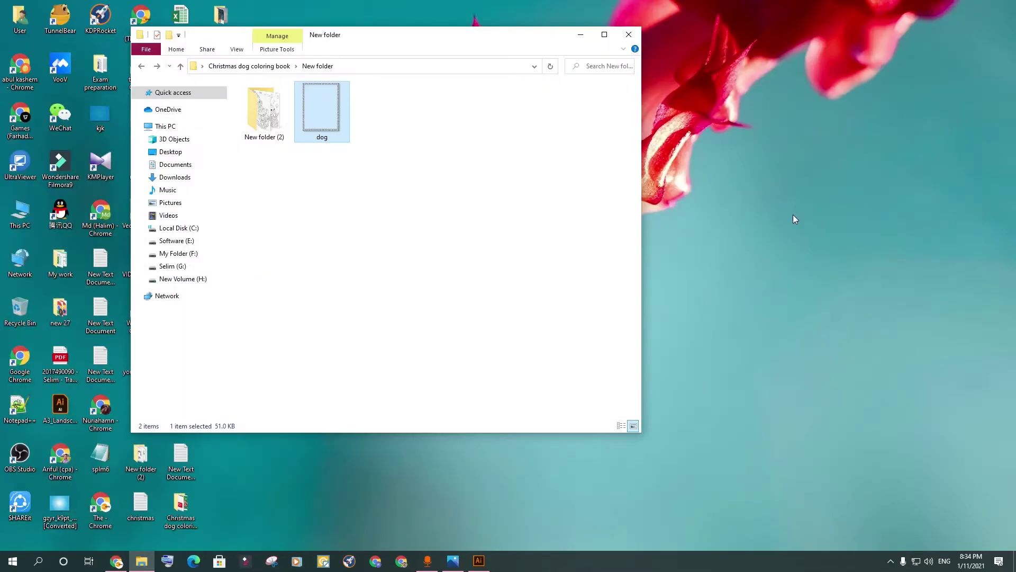
double_click(271, 124)
scroll(442, 182, down, 3)
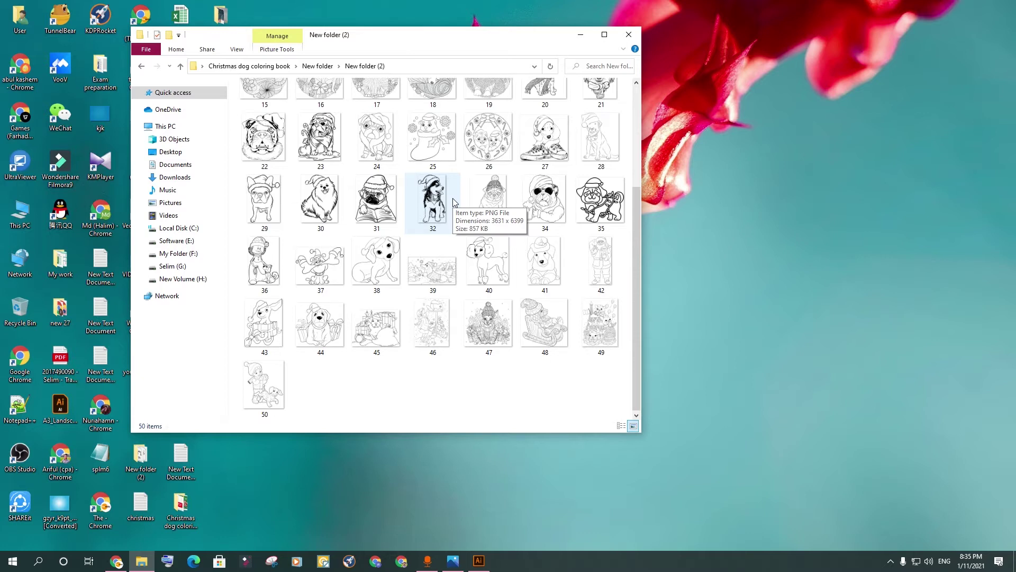
Switch to Illustrator and start a new document 8.5 inches wide and 11 inches high
click(479, 561)
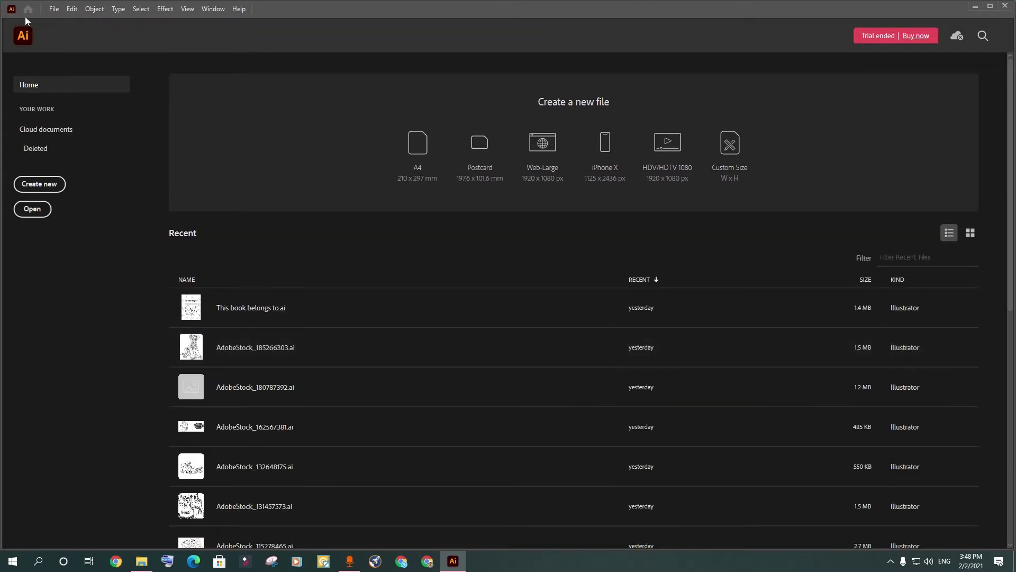
click(55, 10)
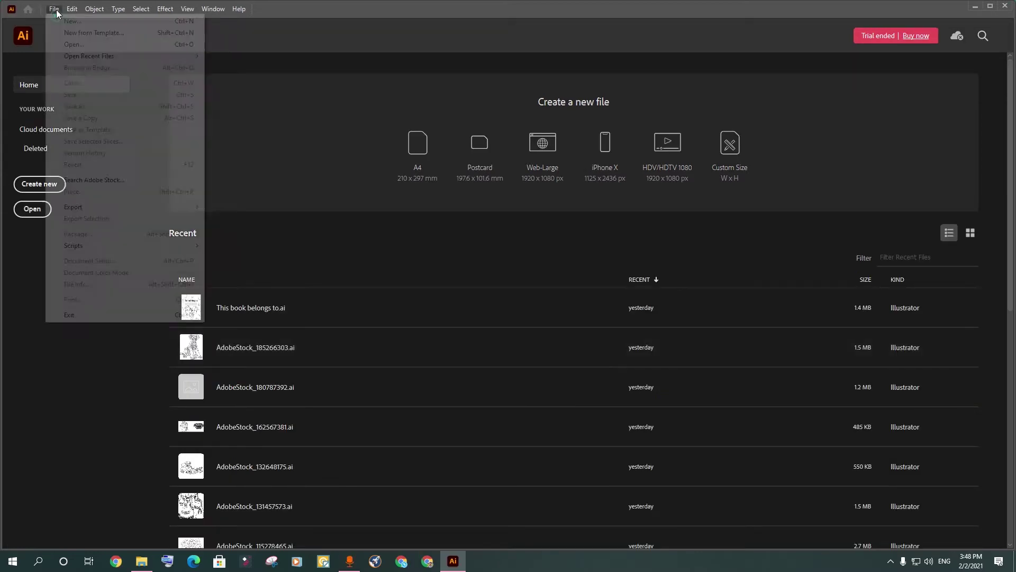
click(73, 21)
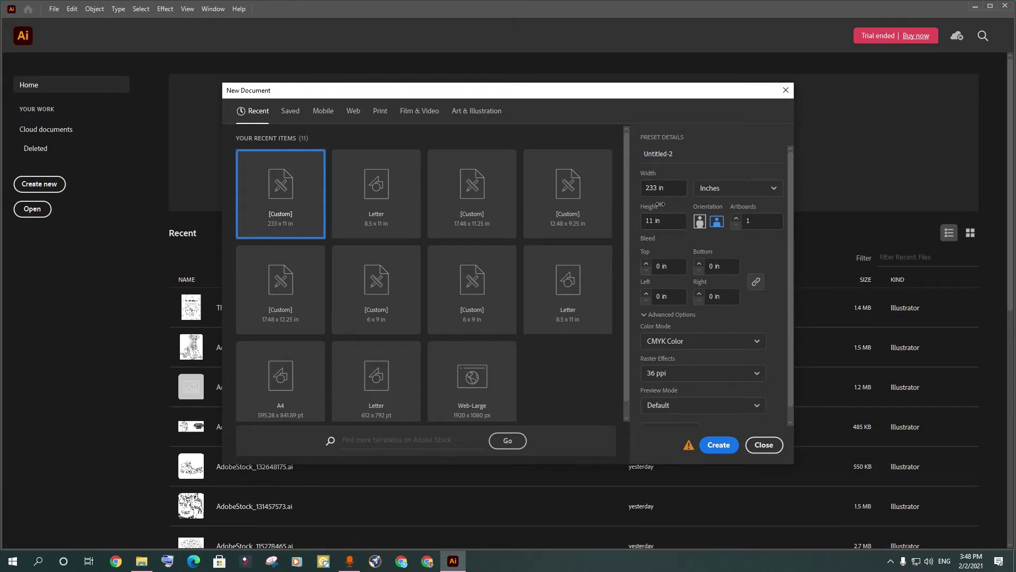
double_click(652, 188)
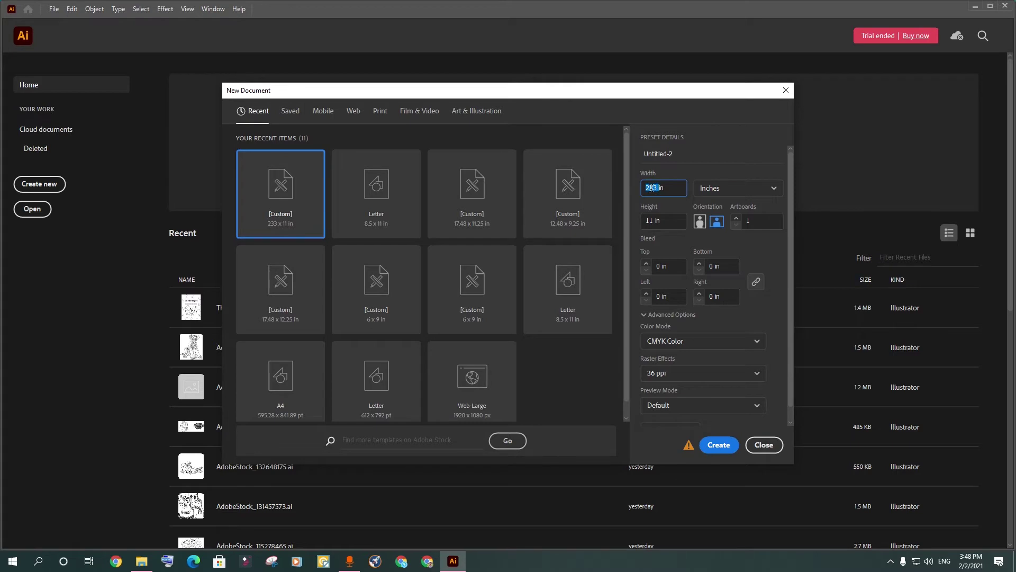
text(8.5)
click(751, 187)
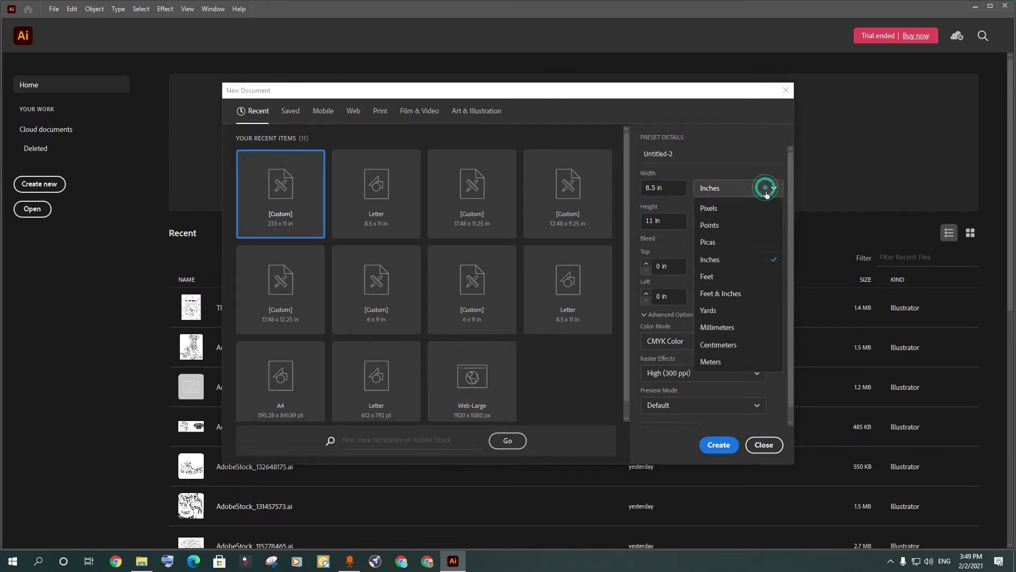
click(732, 260)
click(651, 227)
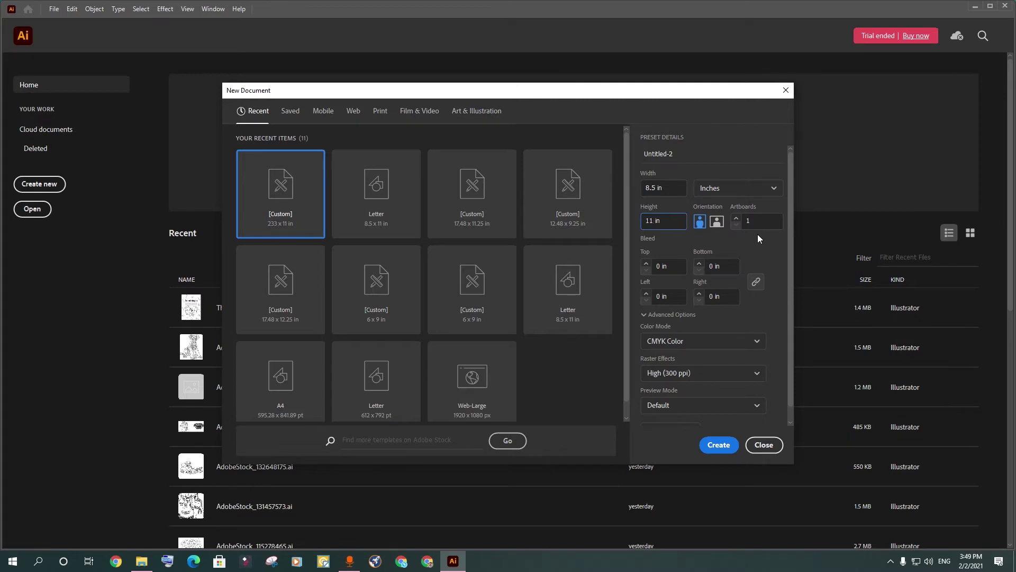
Set the document to 100 artboards with High (300 ppi) raster effects and create it
click(765, 218)
text(00)
scroll(657, 255, down, 1)
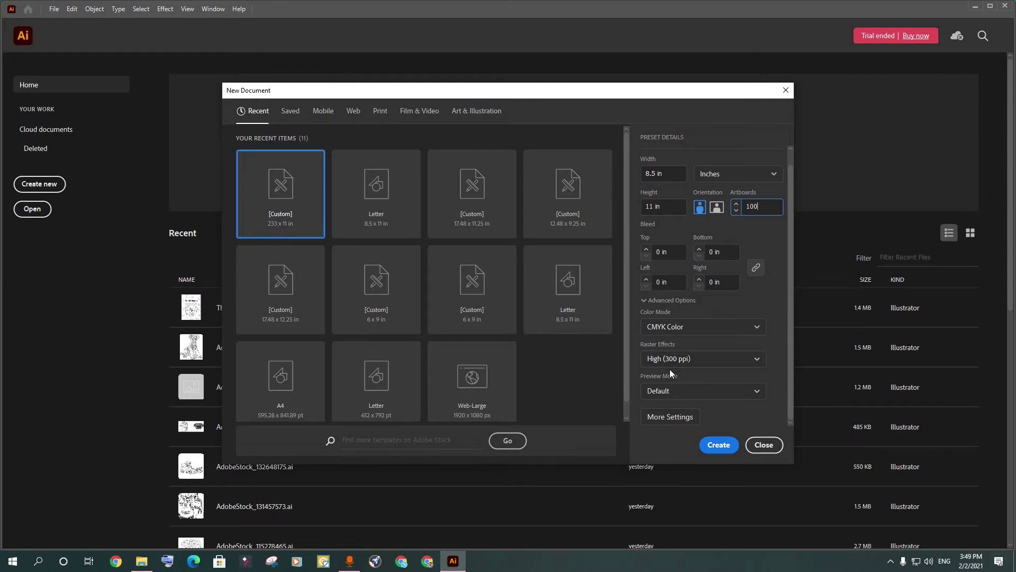
click(760, 366)
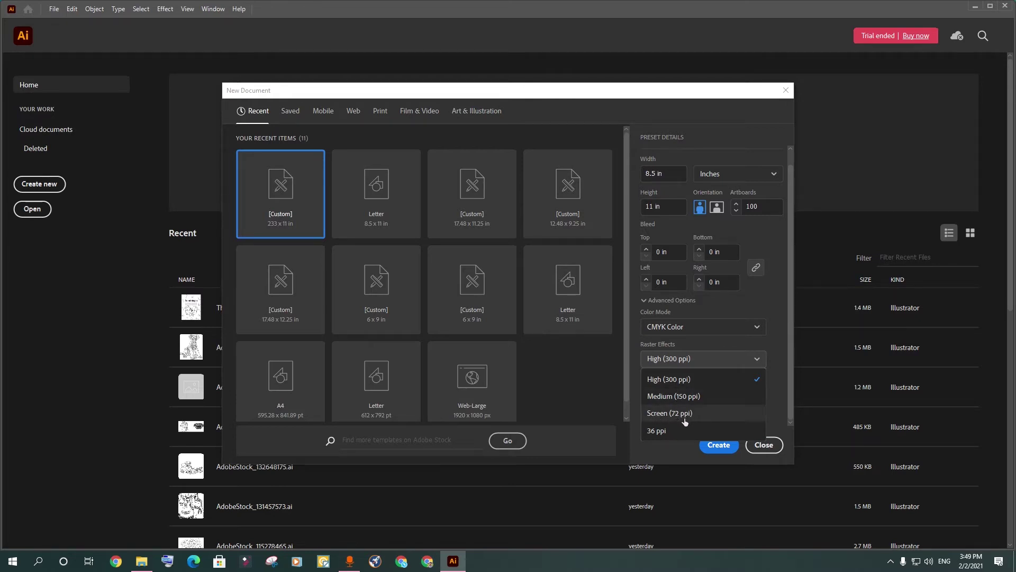
click(694, 380)
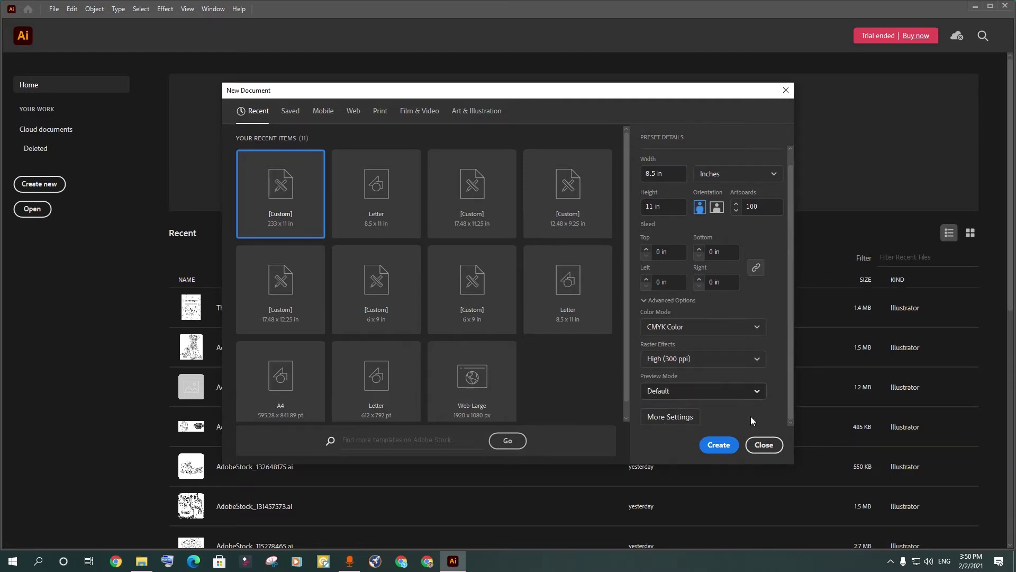
click(719, 445)
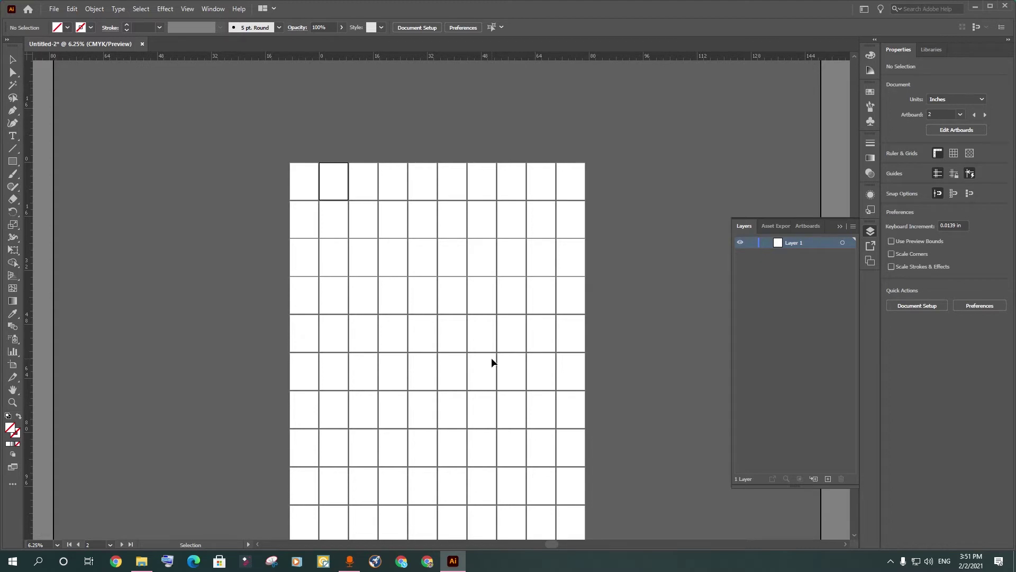
With the rulers shown, place guides about 0.5 in inside the top and left edges of the first artboard
scroll(297, 154, up, 6)
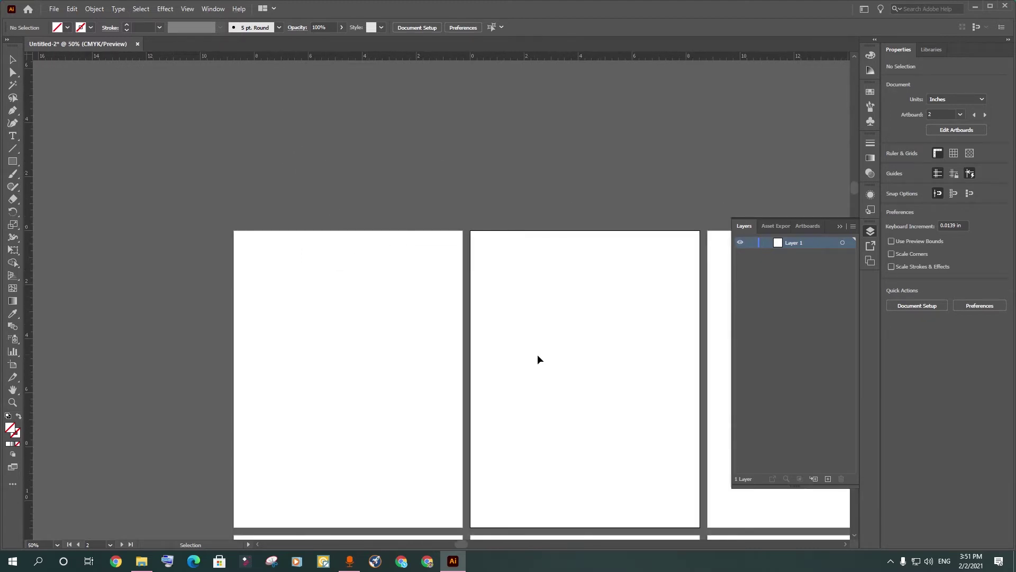
scroll(538, 359, down, 2)
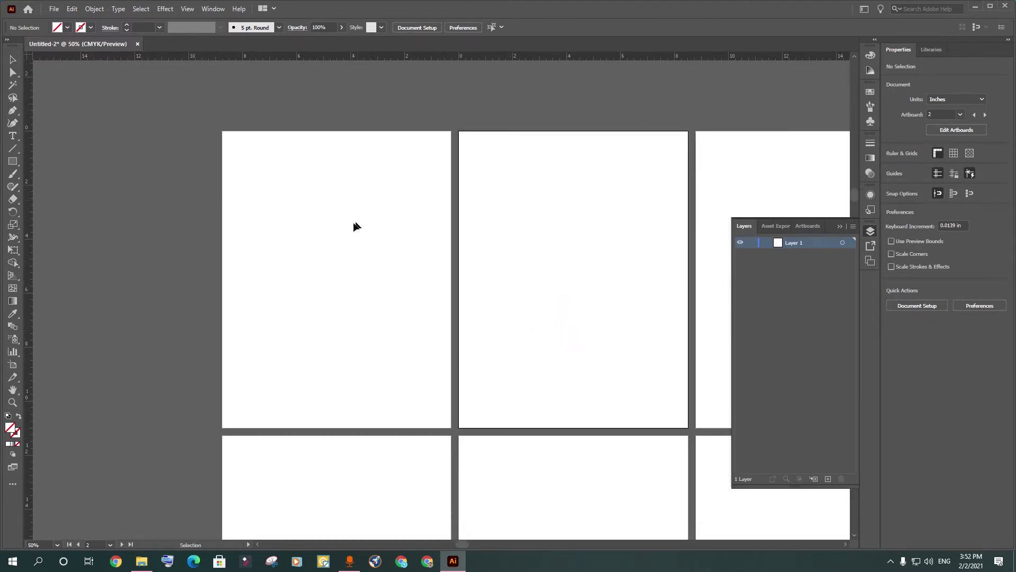
key(ctrl+r)
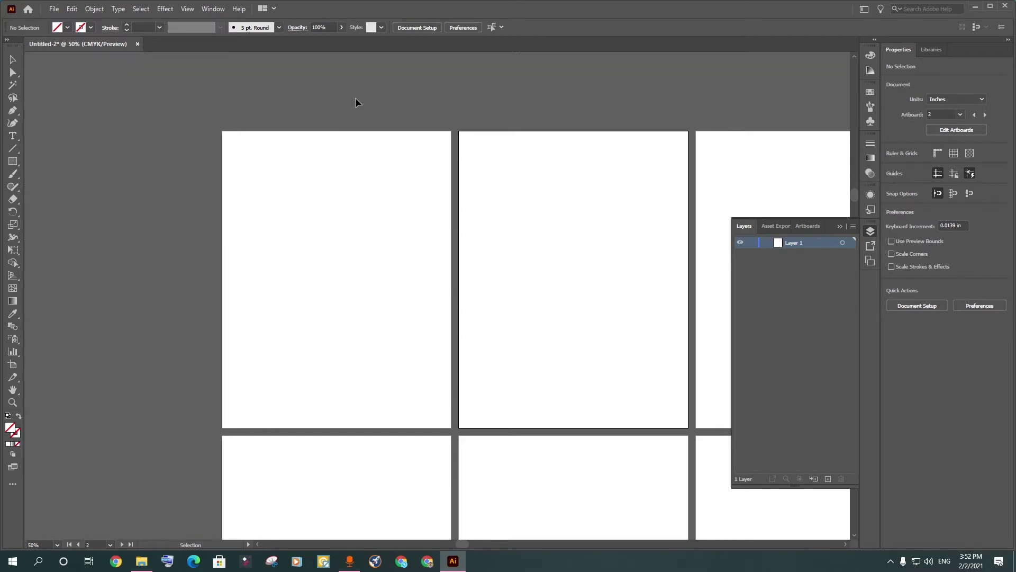
key(ctrl+r)
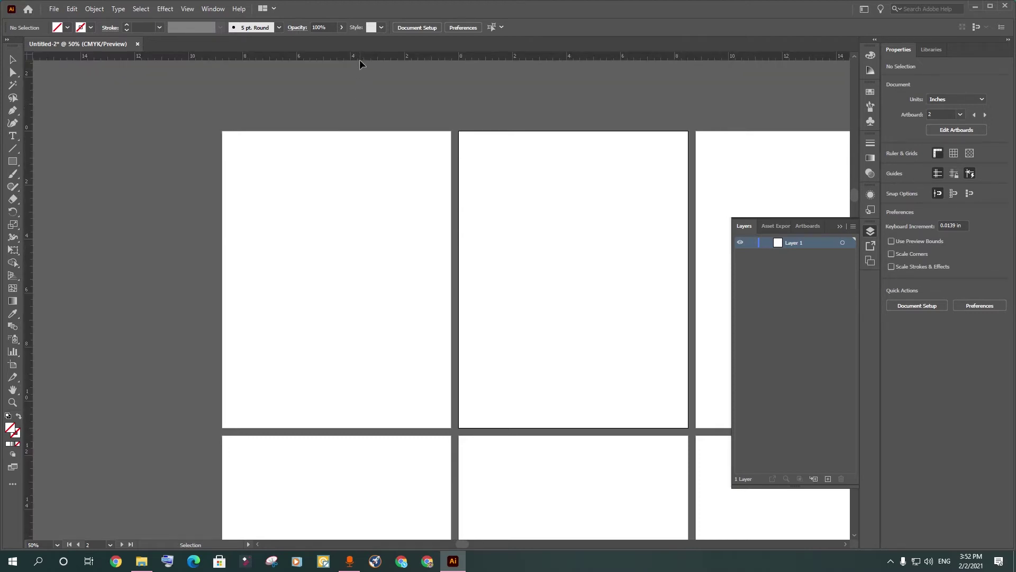
drag(360, 59, 355, 143)
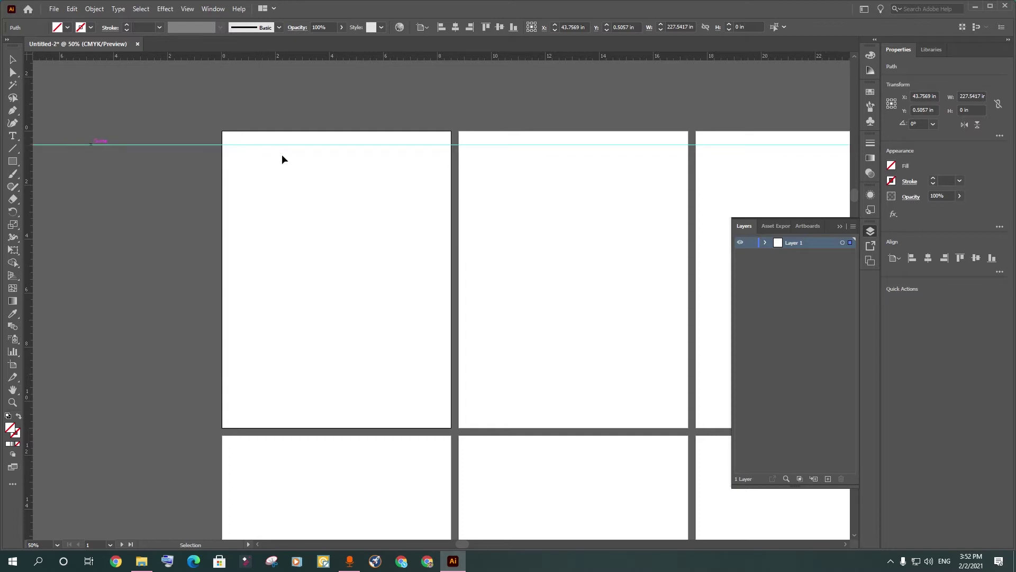
drag(365, 144, 371, 150)
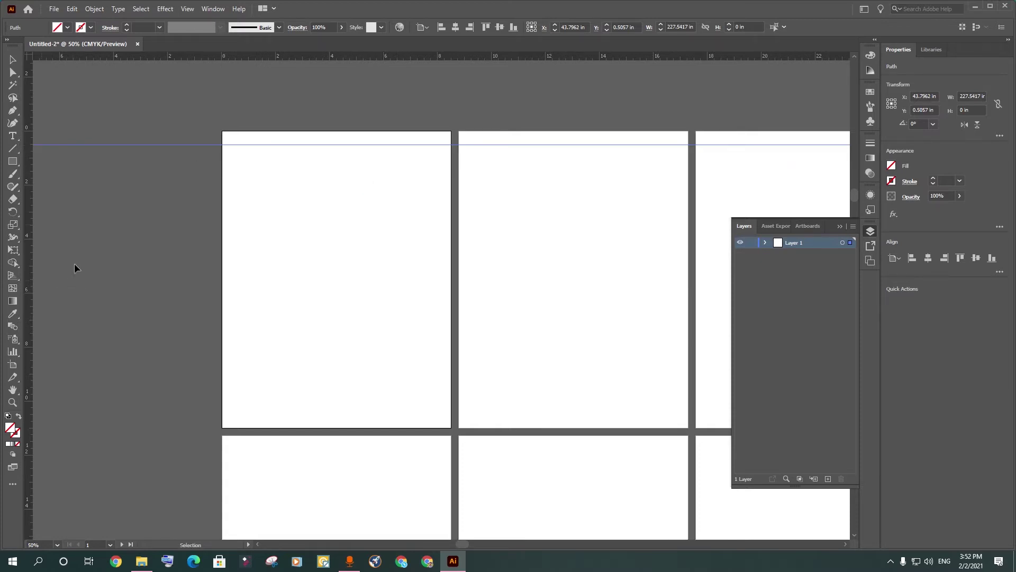
drag(31, 254, 236, 245)
click(225, 64)
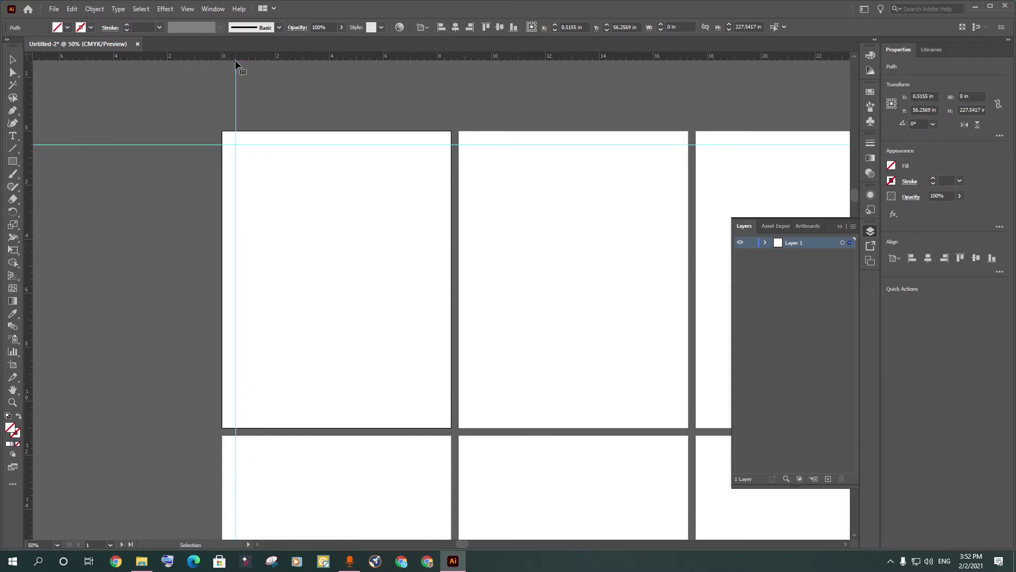
click(235, 359)
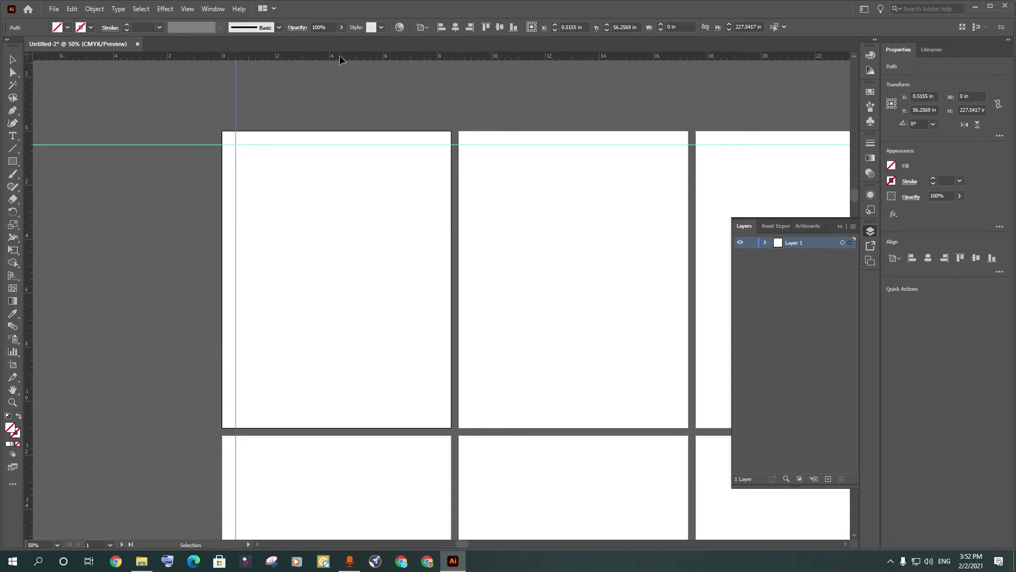
Place guides about 0.5 in inside the bottom and right edges of the first artboard
drag(343, 47, 322, 414)
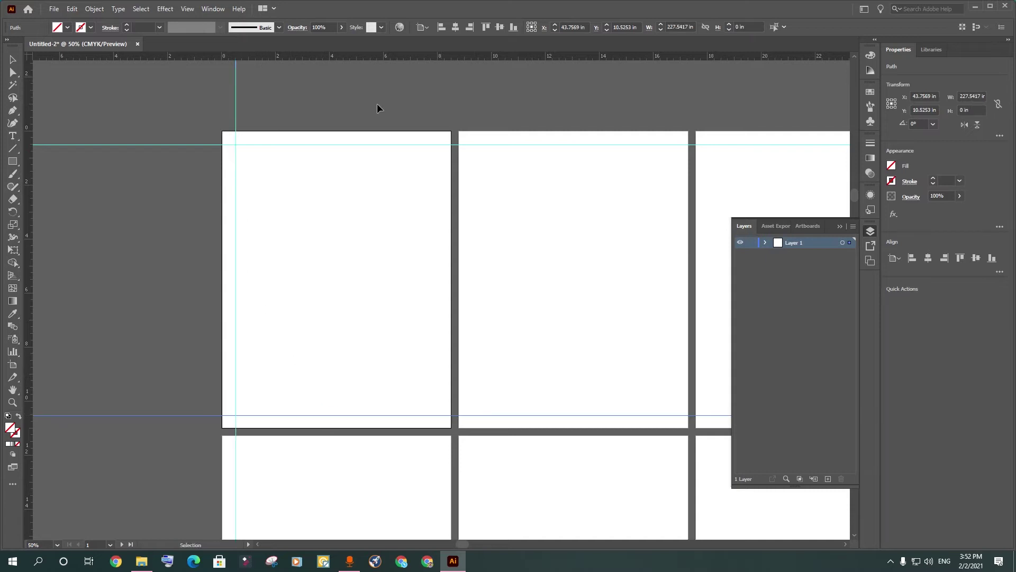
drag(31, 230, 439, 268)
click(501, 303)
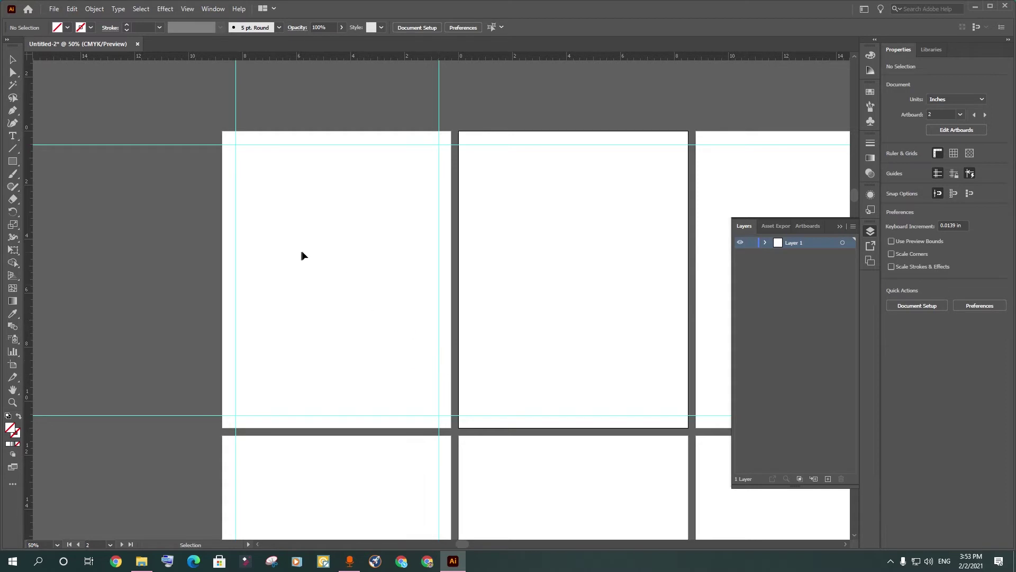
Preview the dog.png border image in File Explorer, close the preview, and place the image in the Illustrator document
scroll(302, 252, up, 1)
click(974, 17)
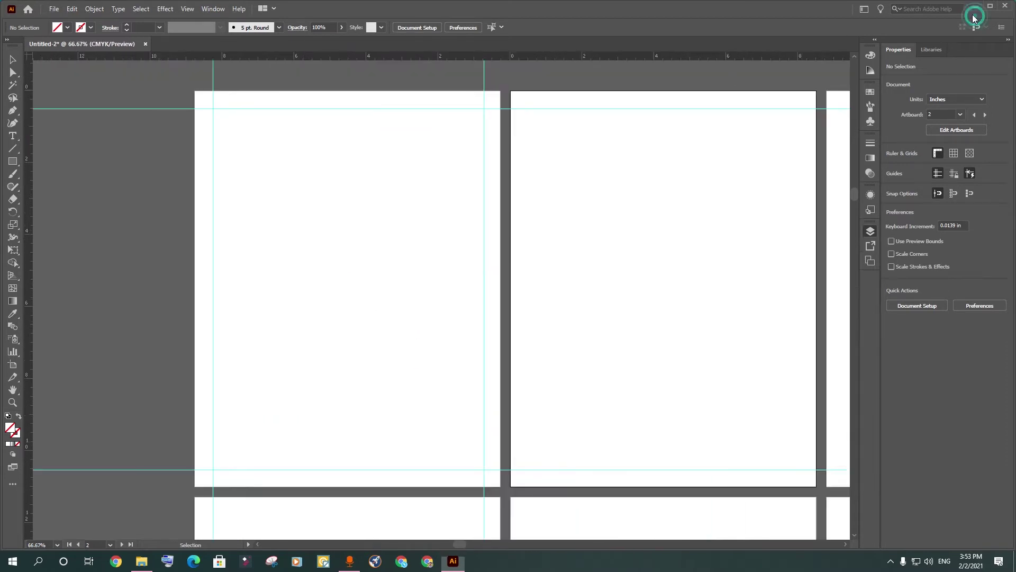
click(141, 561)
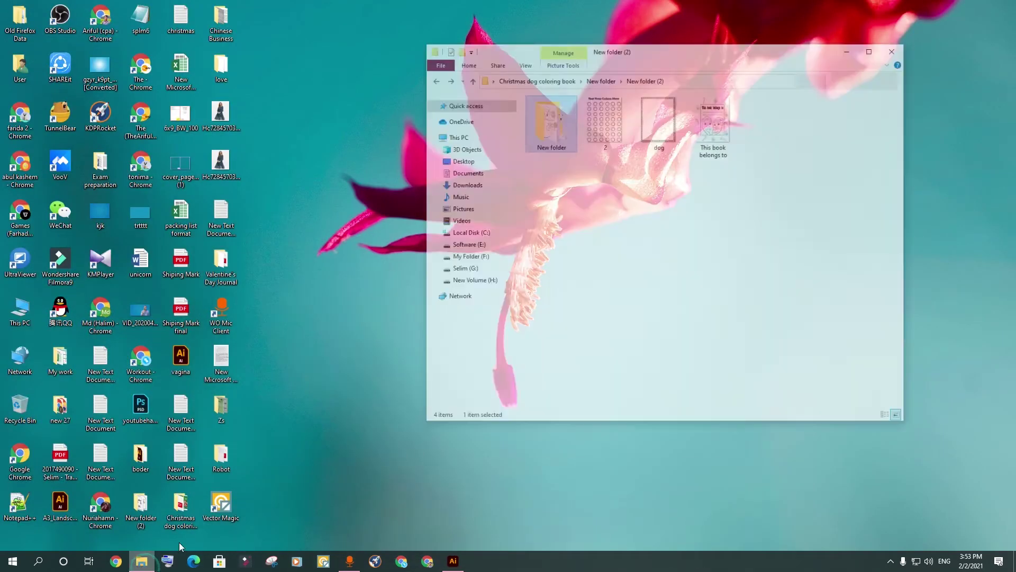
double_click(712, 87)
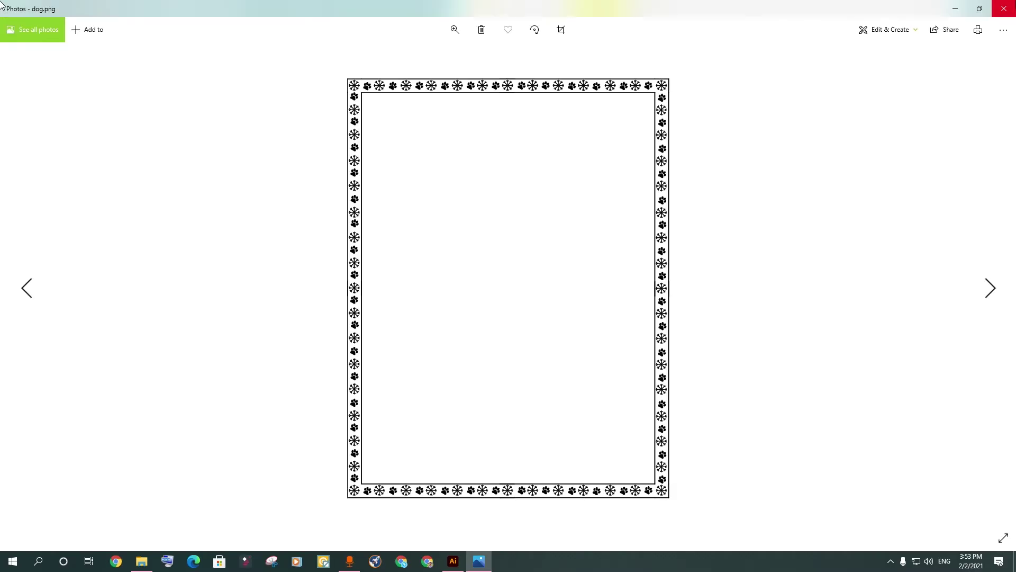
key(alt+F4)
drag(709, 91, 381, 230)
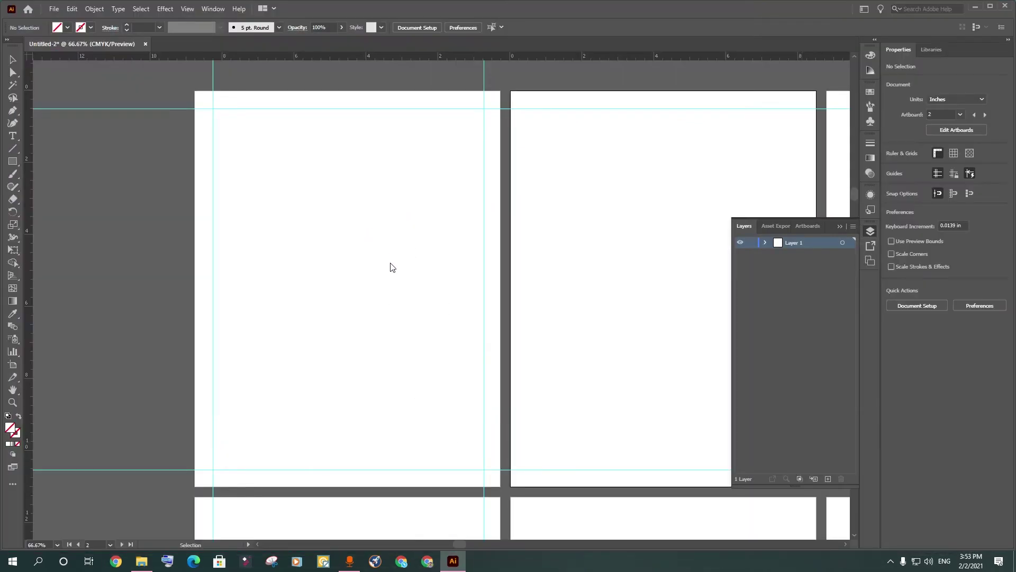
Move and resize the paw-and-snowflake border on the first artboard so it fills the area between the four guides
drag(407, 180, 403, 256)
drag(517, 110, 479, 139)
drag(403, 377, 402, 331)
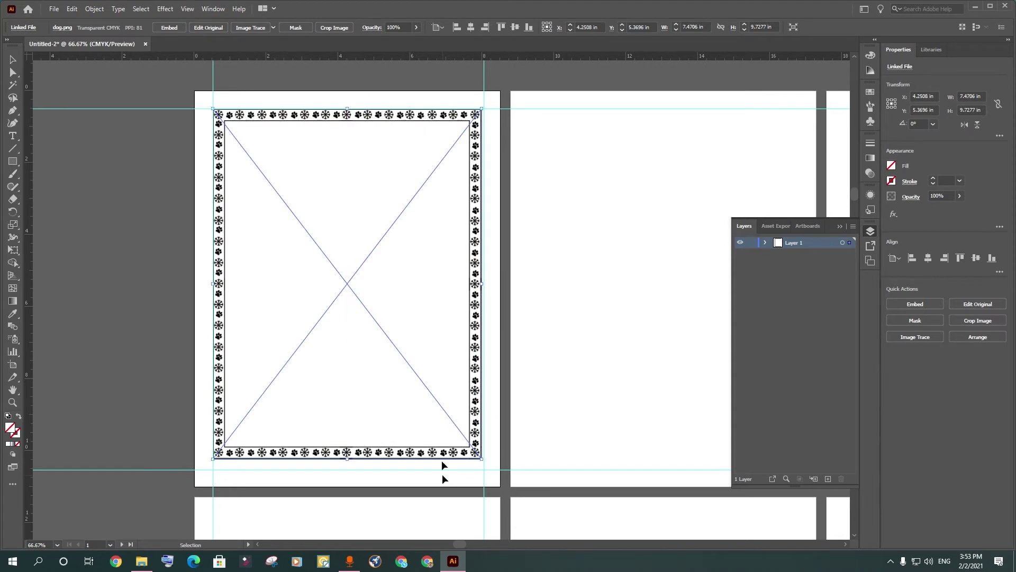
drag(481, 459, 483, 463)
drag(349, 463, 355, 469)
click(601, 417)
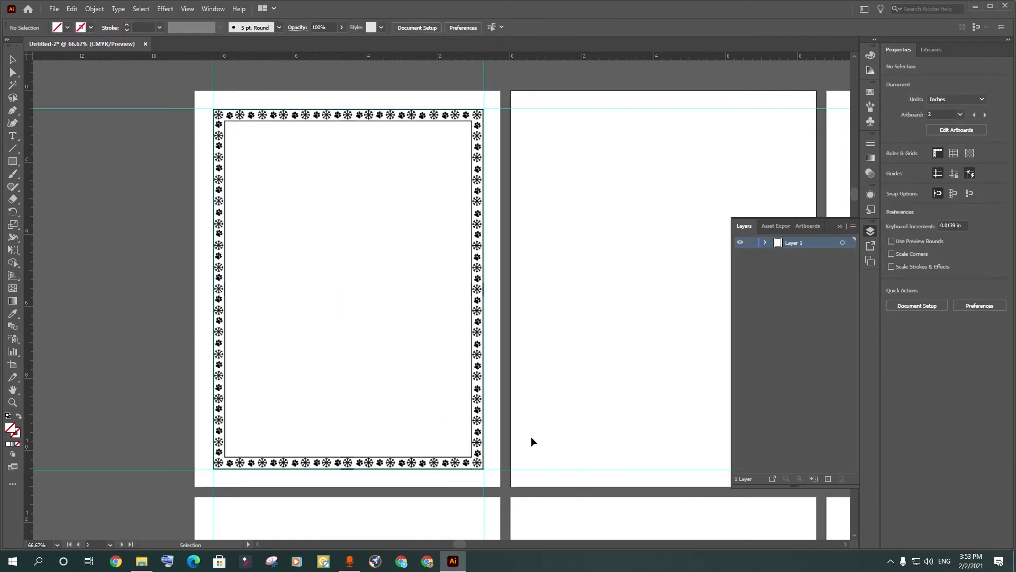
Delete the bottom, right and left margin guides around the bordered page
scroll(520, 441, down, 2)
scroll(503, 405, up, 1)
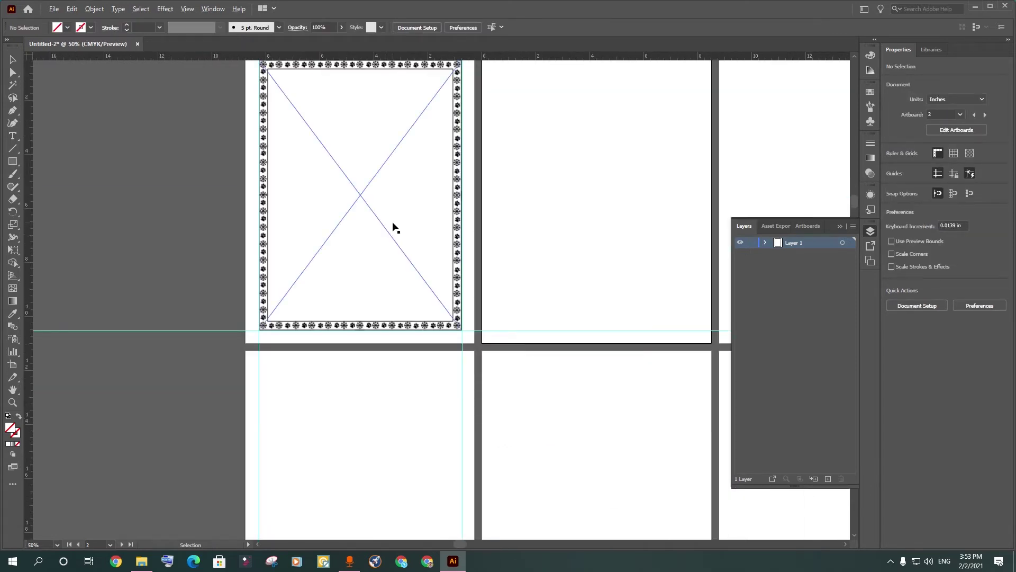
click(495, 329)
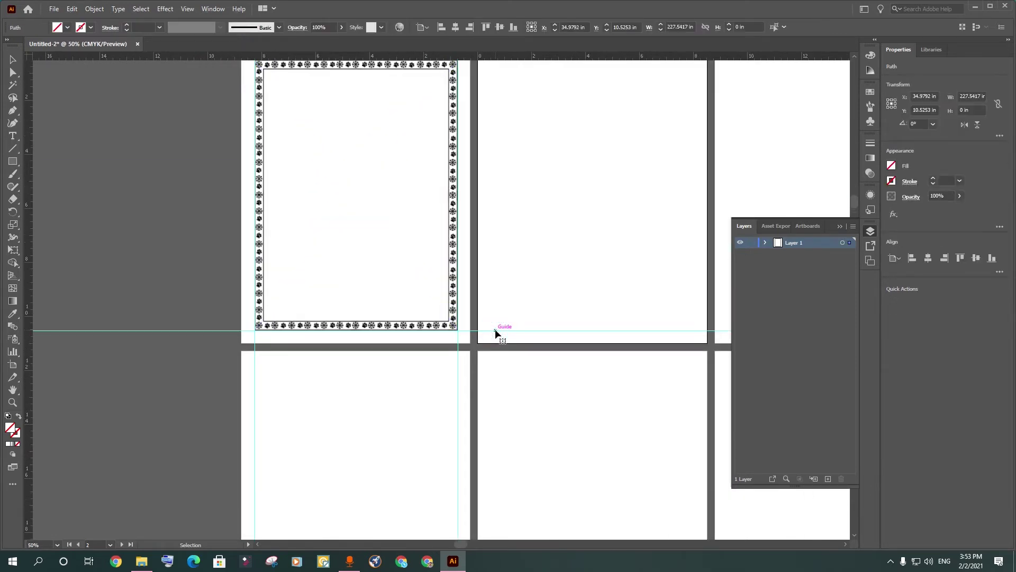
key(Delete)
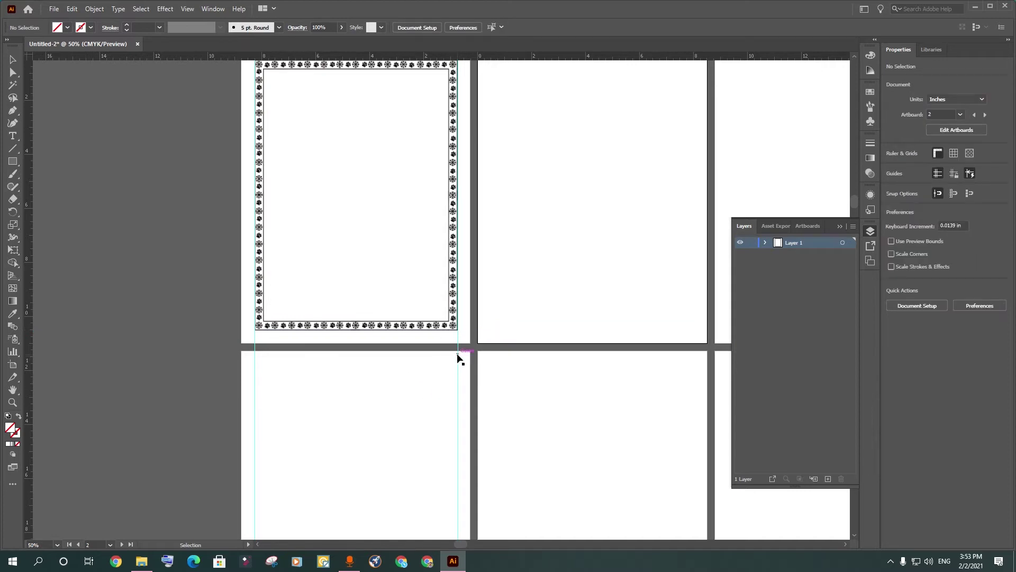
click(459, 359)
key(Delete)
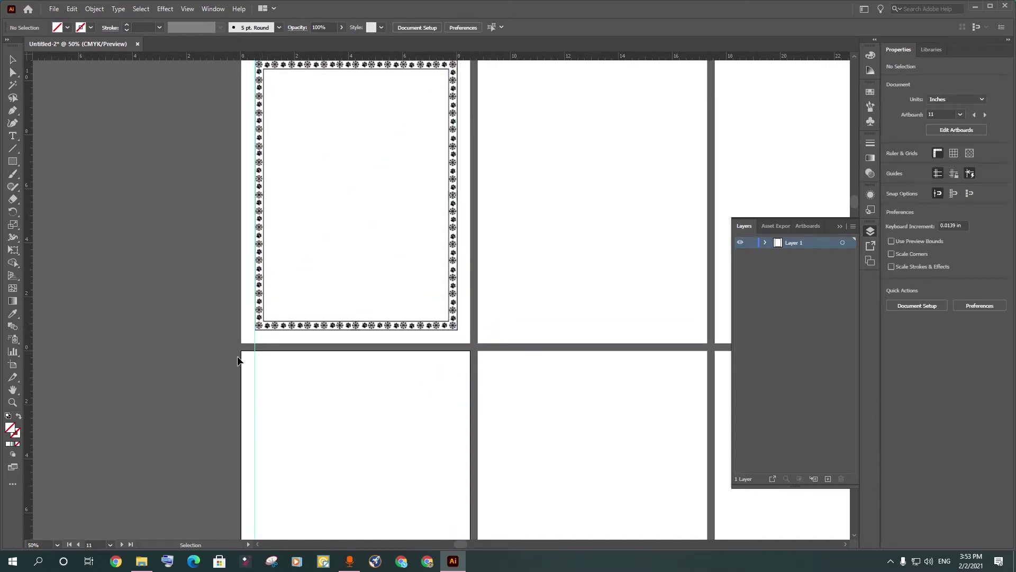
click(254, 356)
key(Delete)
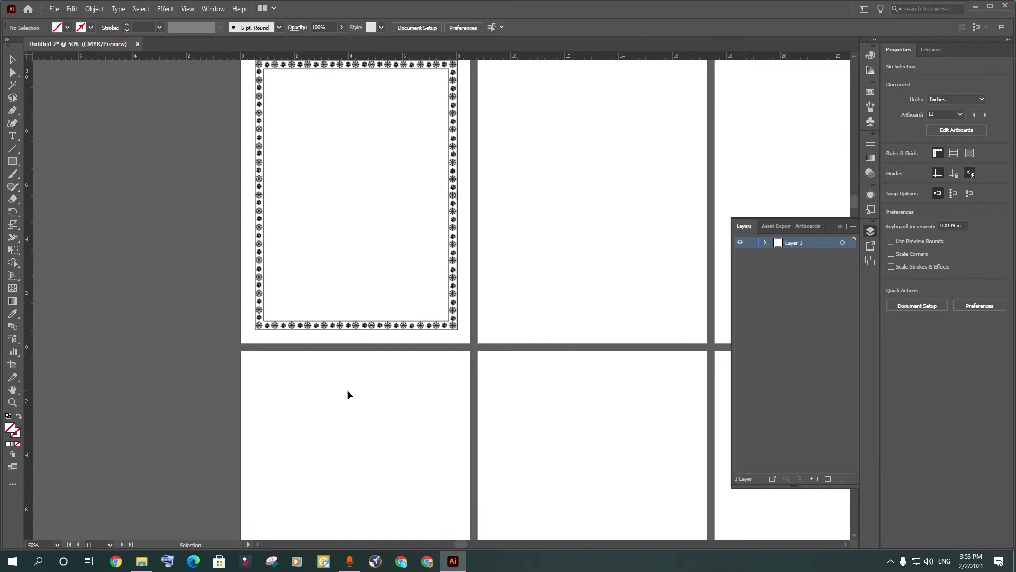
Delete the remaining horizontal guide along the top of the border
scroll(347, 391, down, 2)
scroll(422, 231, up, 2)
click(431, 218)
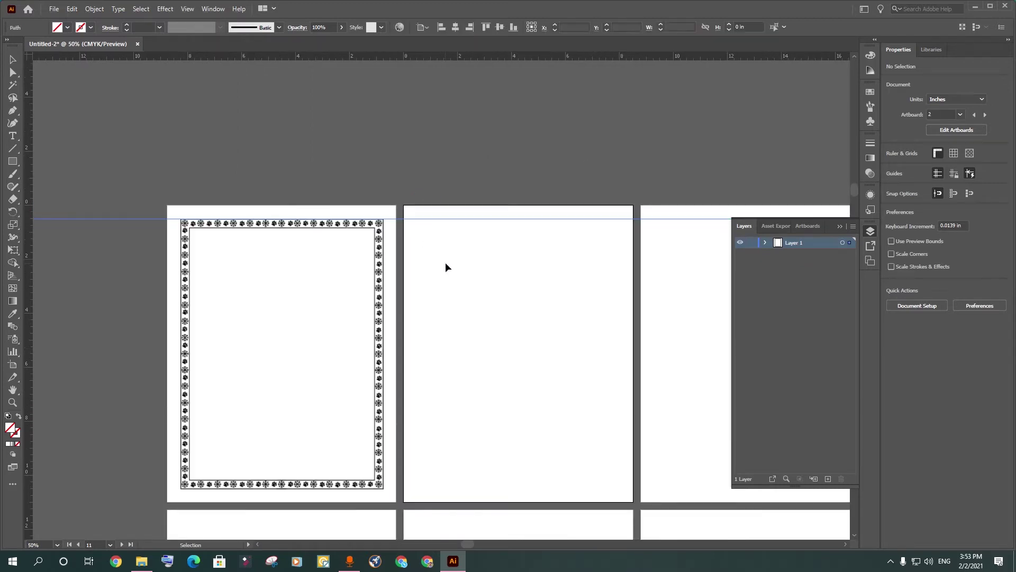
key(Delete)
scroll(440, 293, down, 2)
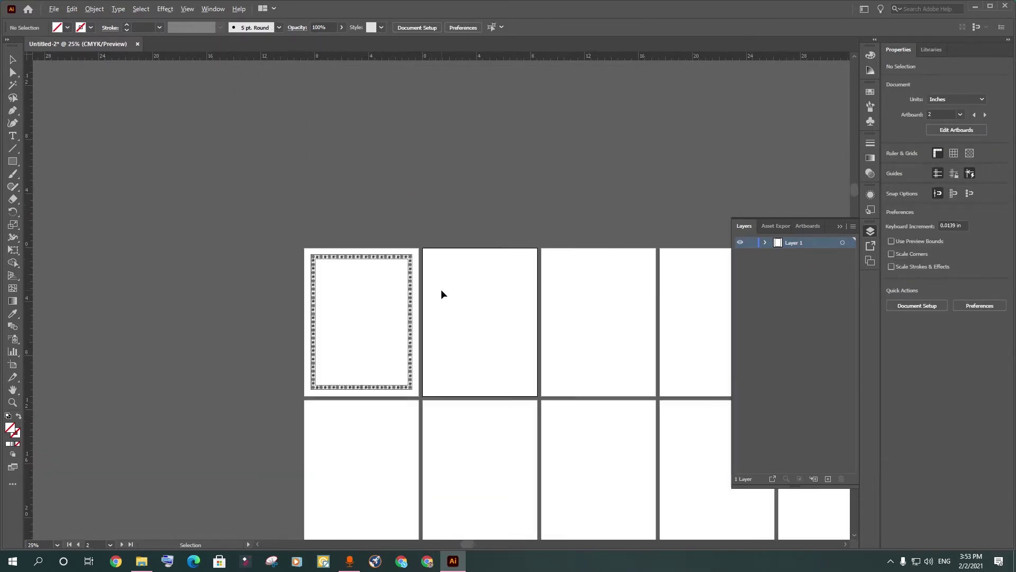
Copy the paw-and-snowflake border from the first artboard onto artboard 2 and center it horizontally and vertically on the page
scroll(438, 298, up, 2)
scroll(295, 343, down, 1)
scroll(327, 334, up, 2)
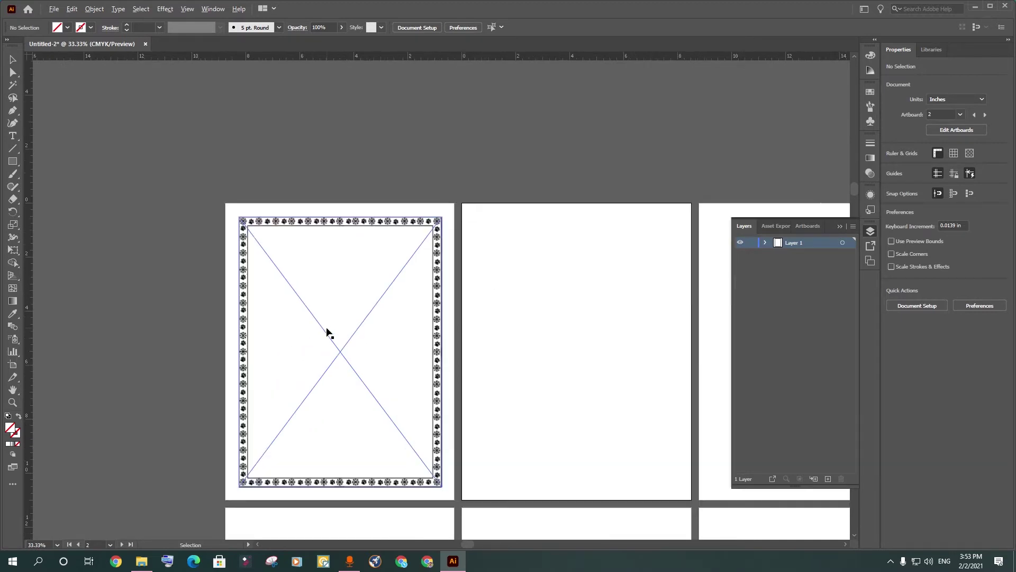
scroll(327, 333, down, 1)
drag(536, 392, 487, 326)
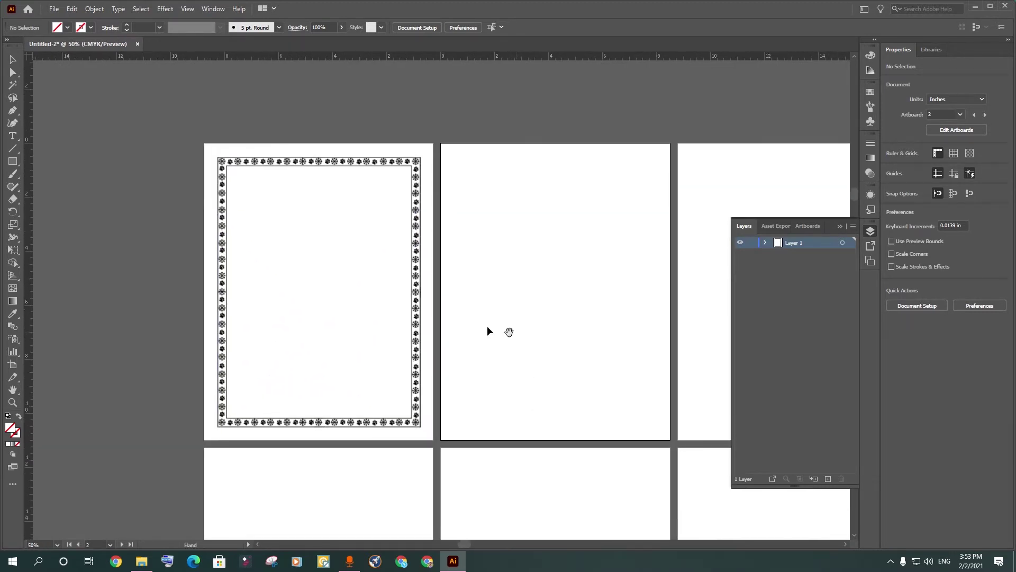
click(299, 231)
key(a)
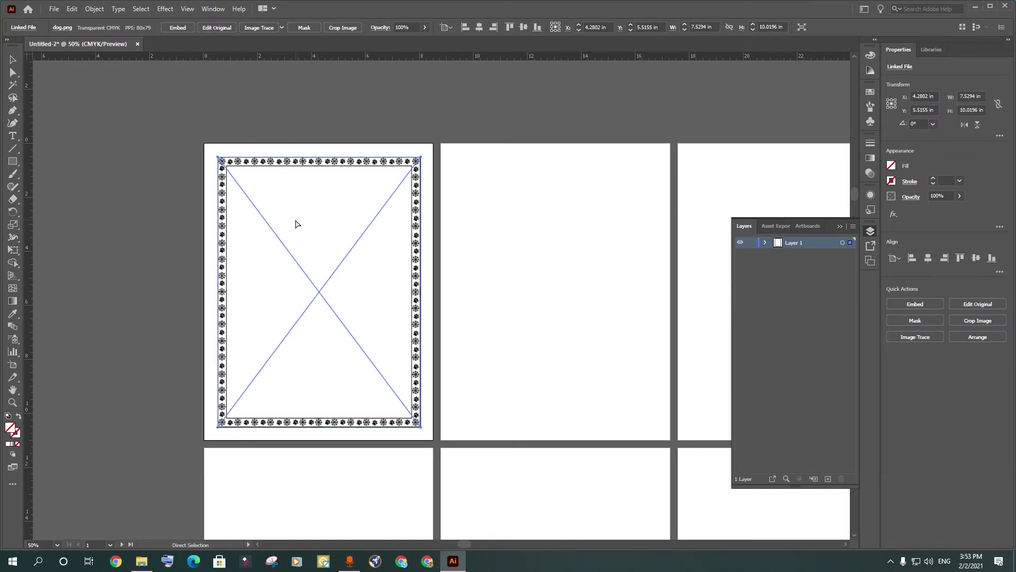
key(v)
click(603, 275)
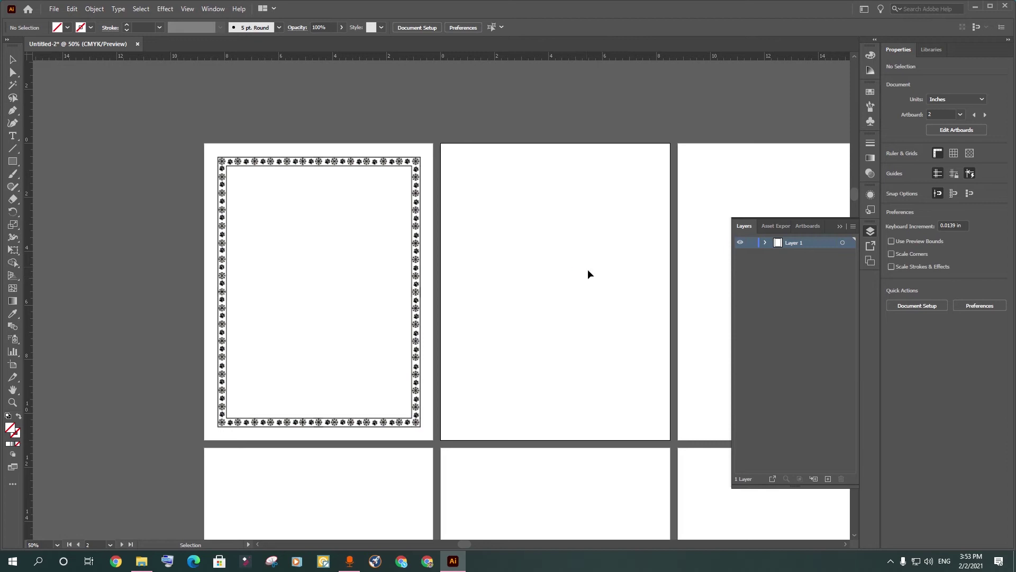
key(a)
key(ctrl+v)
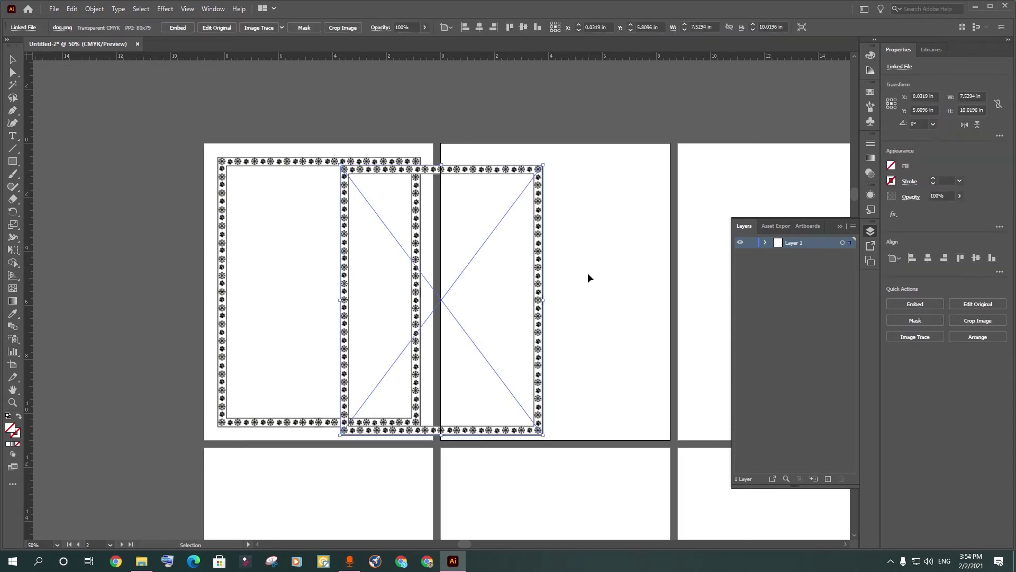
click(479, 27)
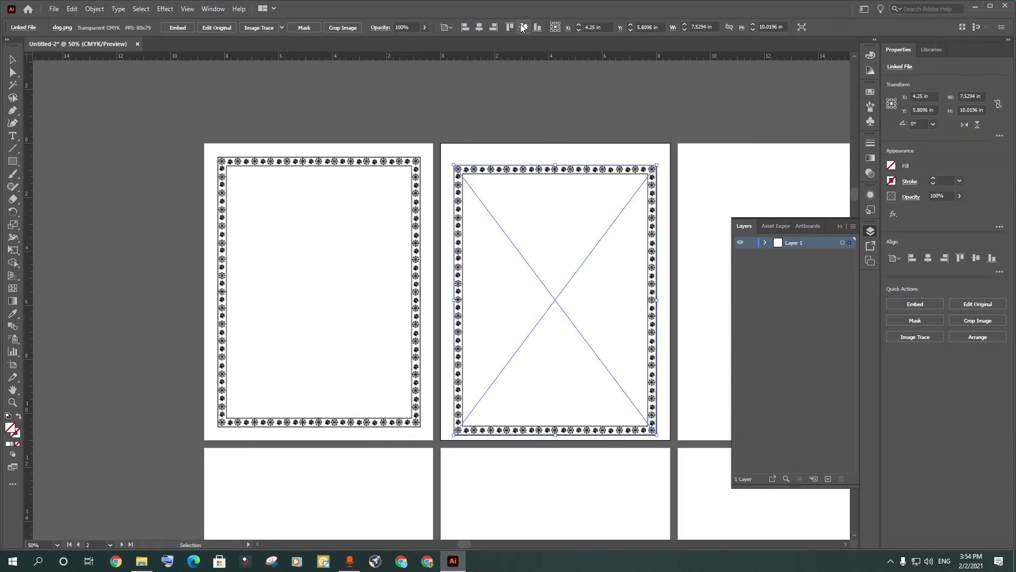
click(523, 27)
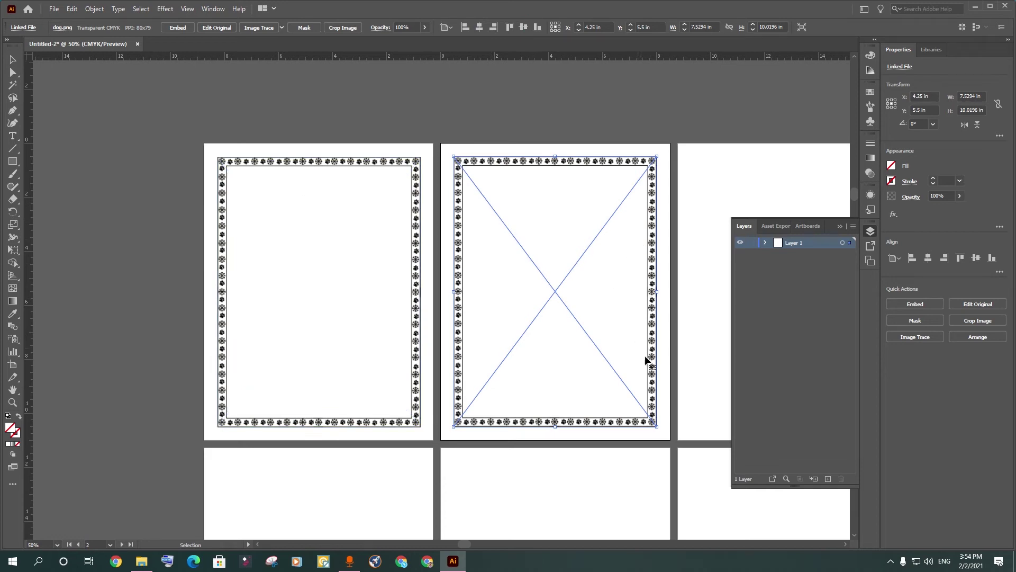
Delete artboards 2 through 100 so that only the first bordered artboard is kept
drag(721, 332, 544, 309)
key(ctrl+minus)
key(ctrl+minus)
key(ctrl+minus)
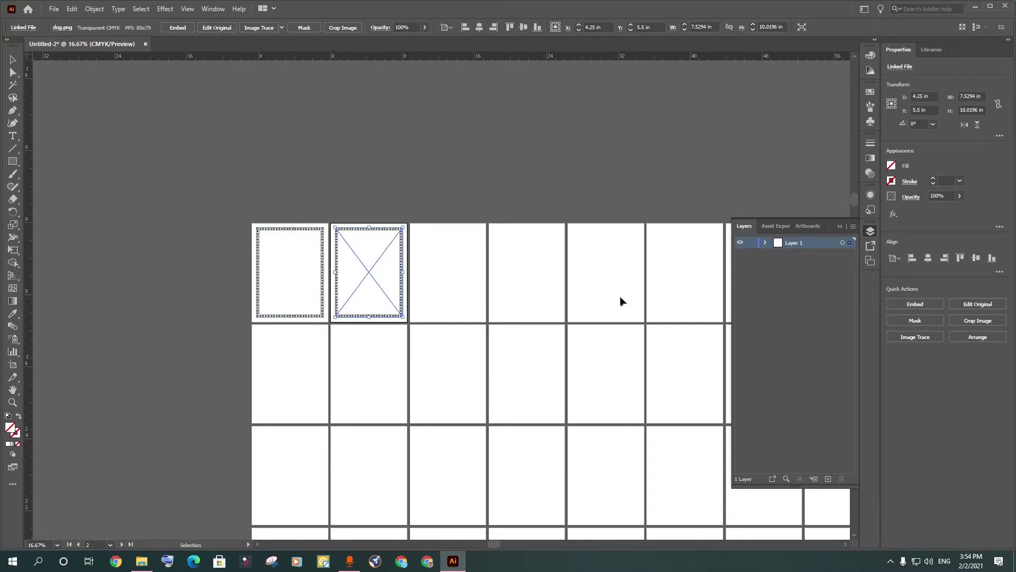
key(ctrl+minus)
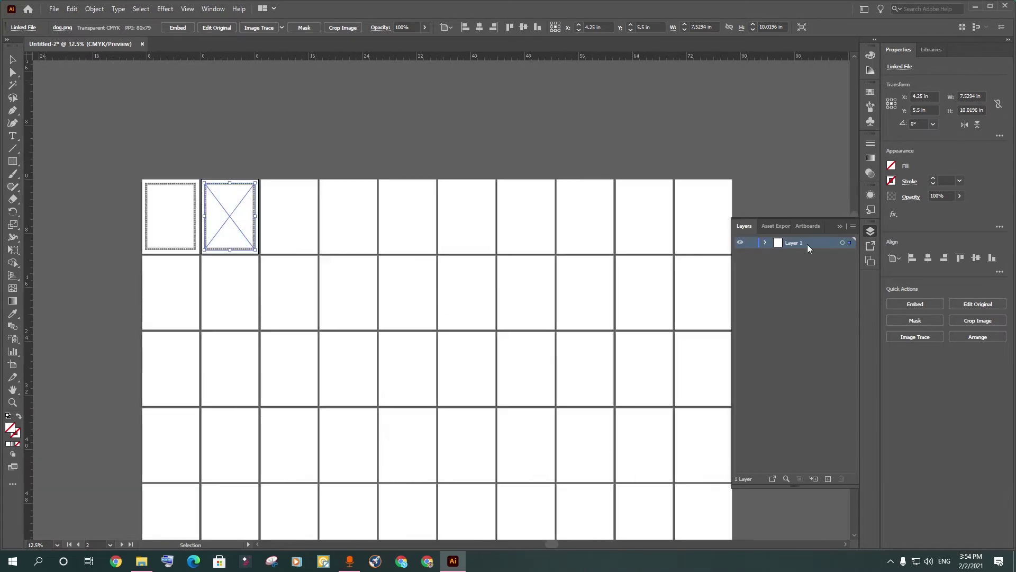
click(765, 243)
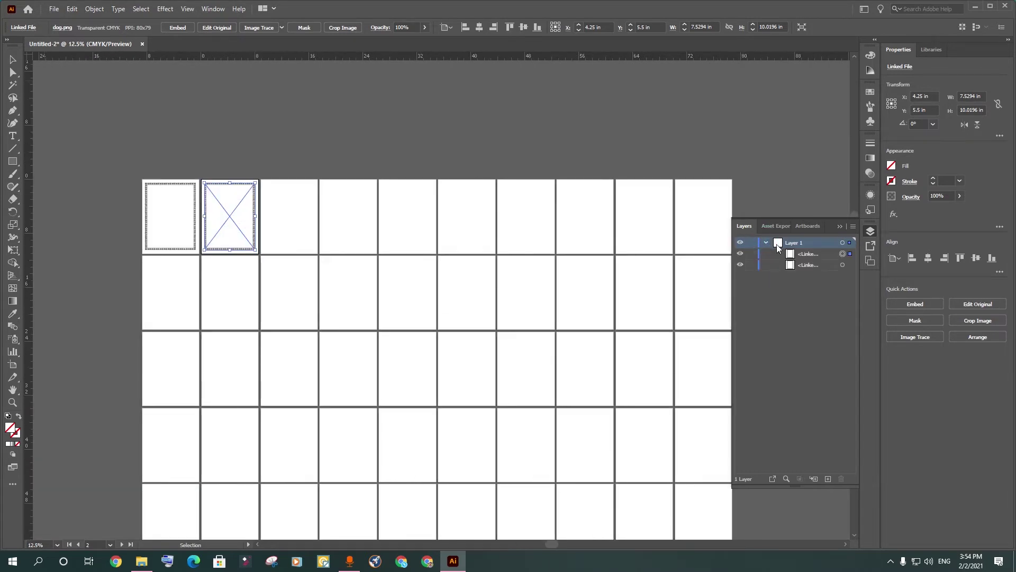
click(813, 265)
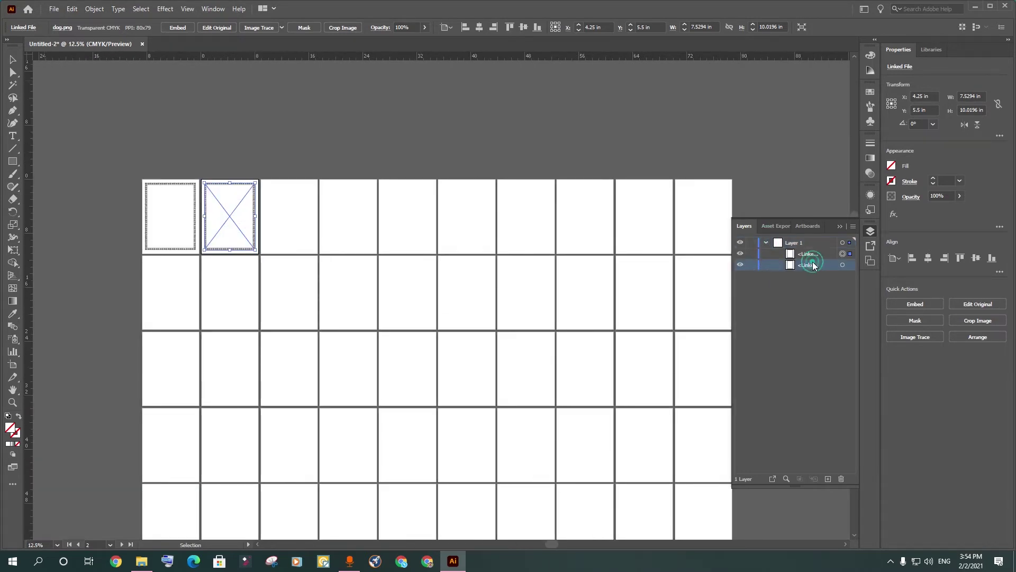
click(808, 226)
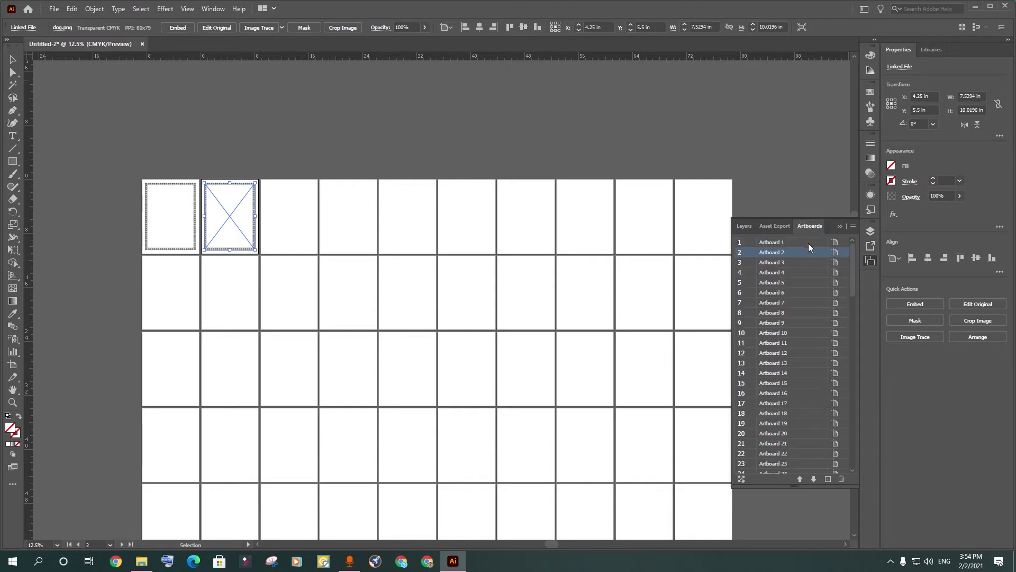
scroll(800, 371, down, 15)
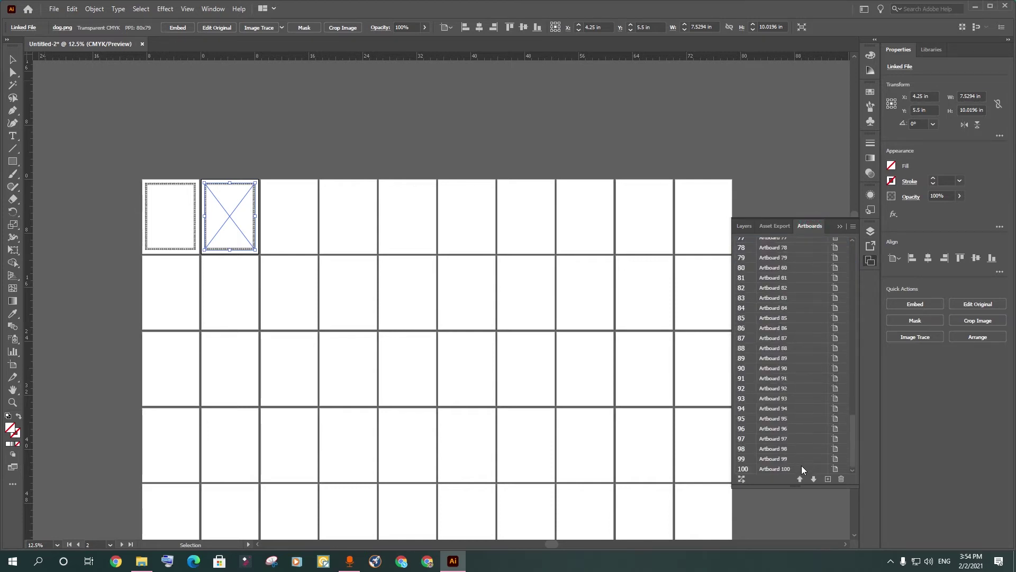
shift+click(800, 469)
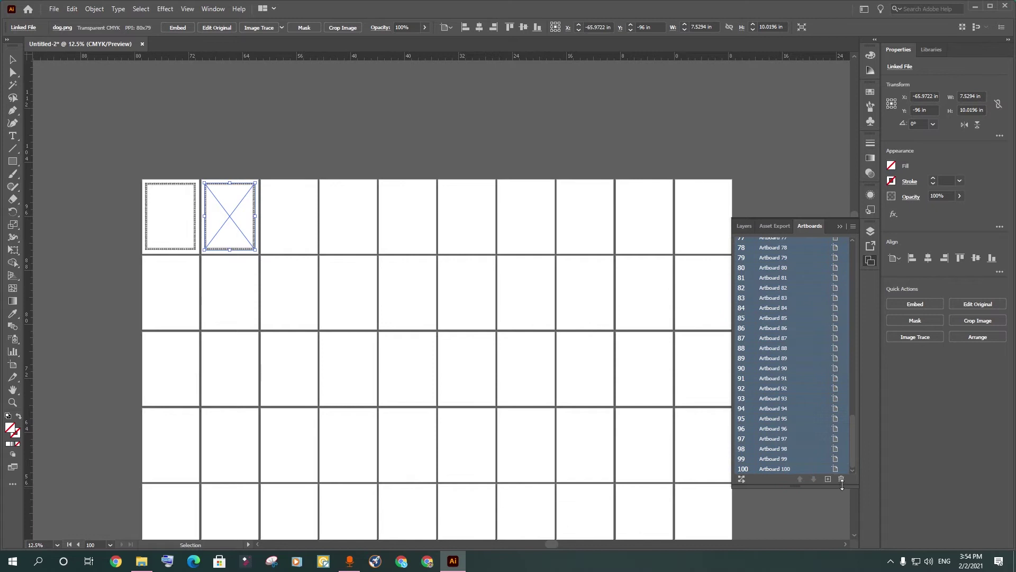
click(842, 480)
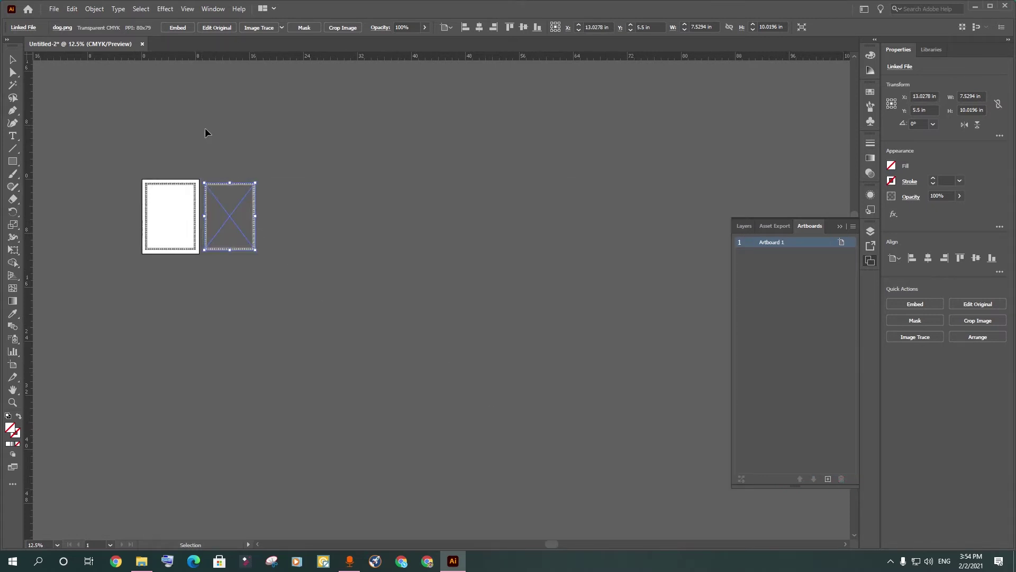
Delete the loose border copy lying beside the remaining artboard
click(224, 139)
key(ctrl+a)
key(Delete)
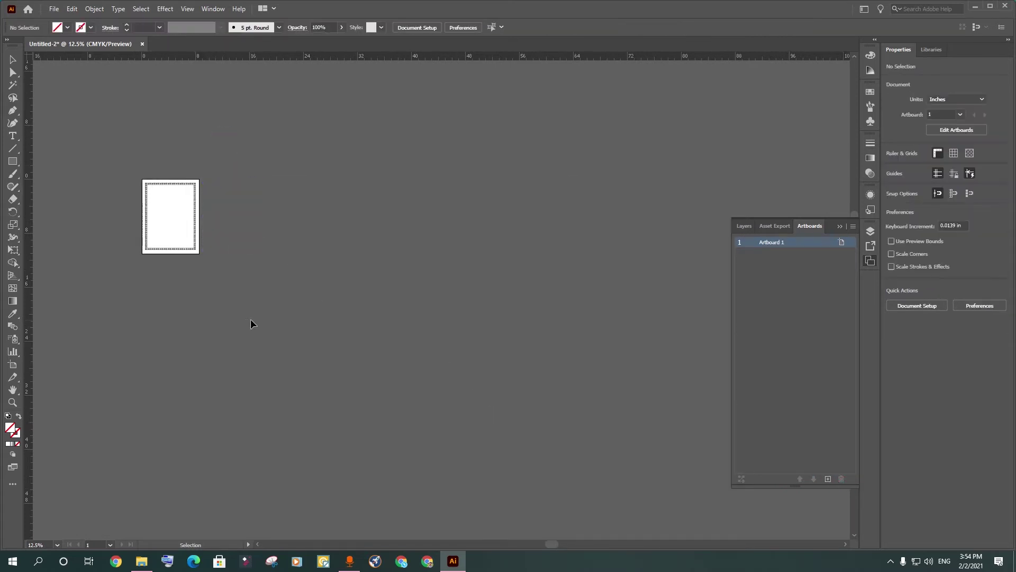
Duplicate the bordered artboard with its artwork, repeating with all existing artboards until there are eight
scroll(258, 326, up, 3)
scroll(258, 326, down, 1)
drag(286, 125, 507, 297)
scroll(245, 320, up, 1)
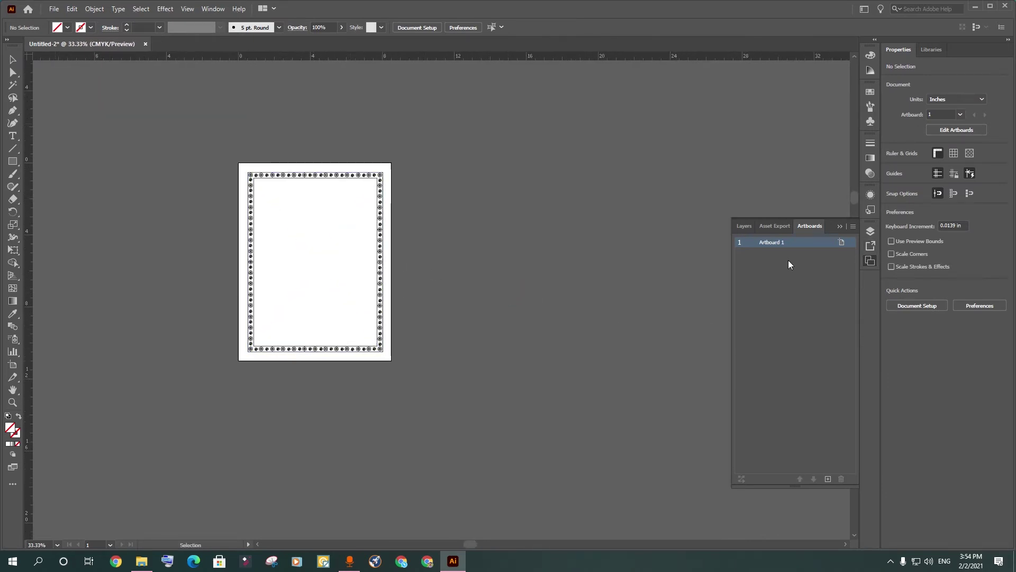
drag(786, 243, 829, 479)
shift+click(789, 242)
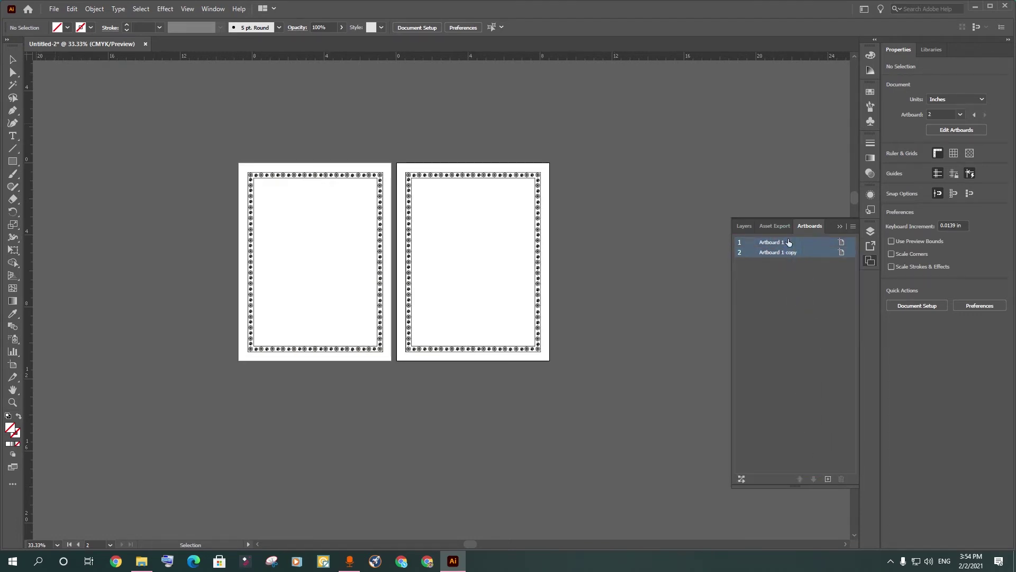
drag(789, 242, 829, 479)
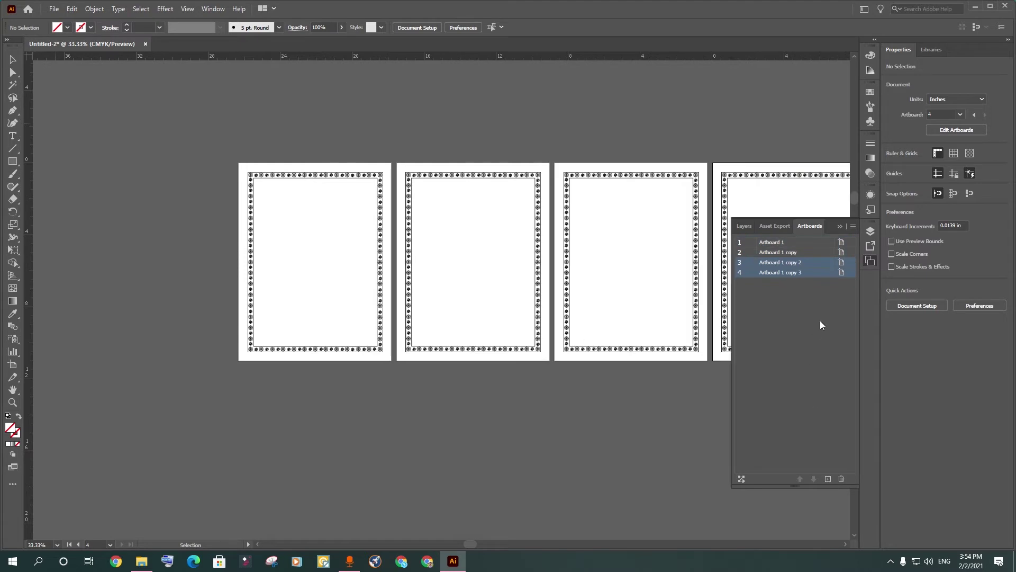
drag(804, 250, 829, 478)
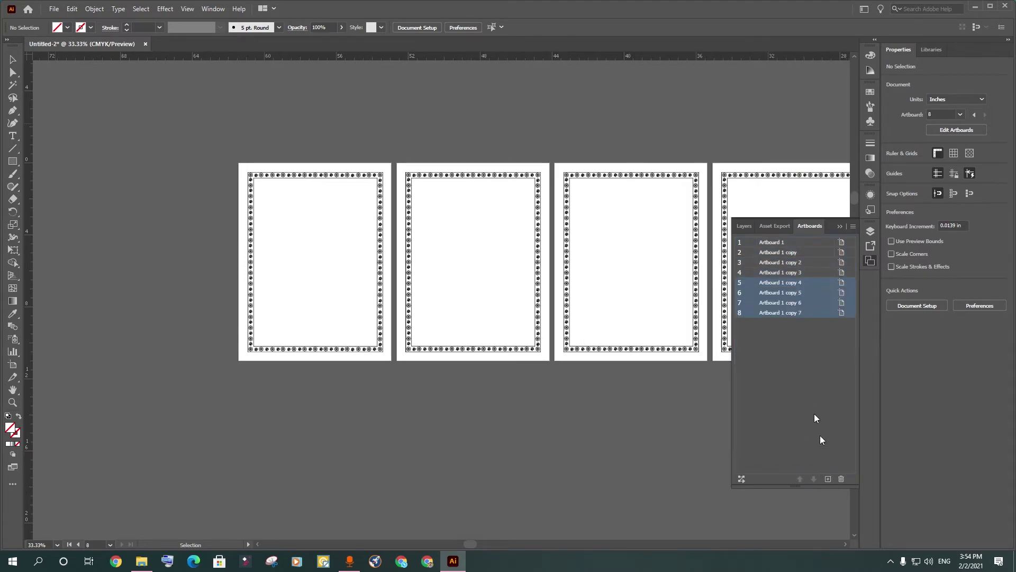
Duplicate all eight bordered artboards to make 16, and try to duplicate artboards 2 to 16 as well
shift+click(782, 244)
drag(782, 244, 828, 478)
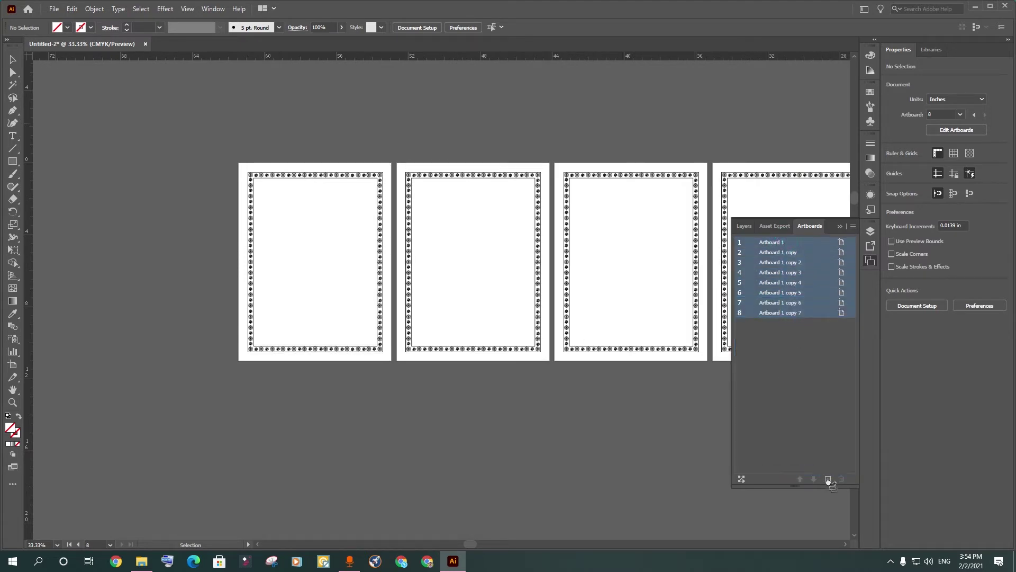
shift+click(780, 250)
drag(779, 249, 830, 479)
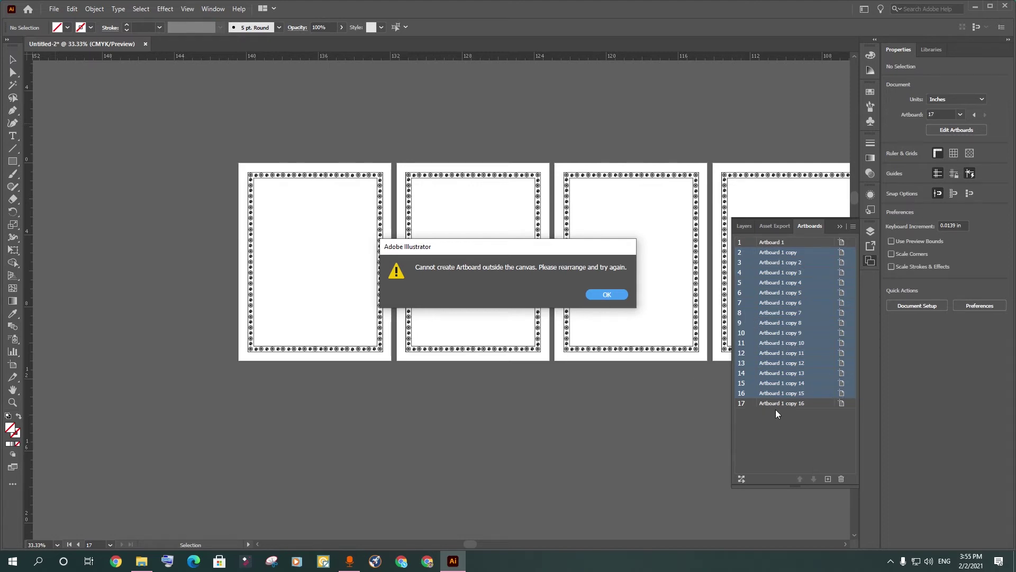
click(606, 295)
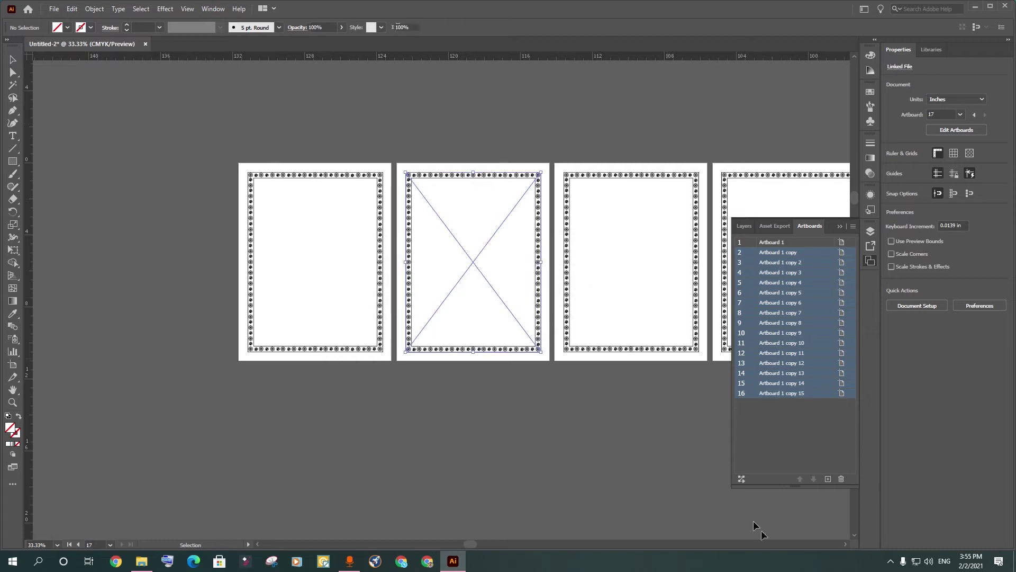
Rearrange all artboards into a grid of 2 columns together with their artwork
click(742, 478)
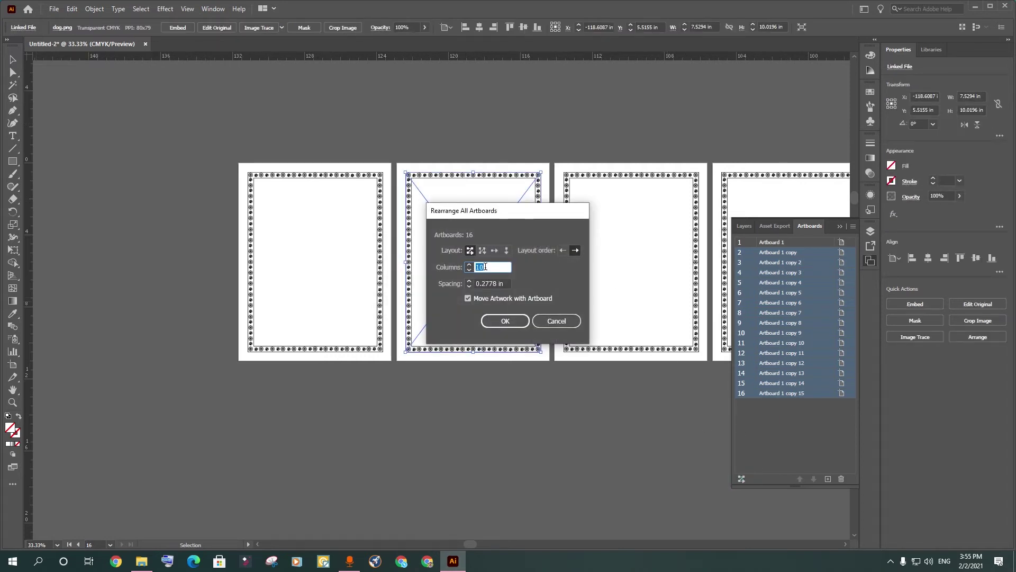
text(2)
click(500, 320)
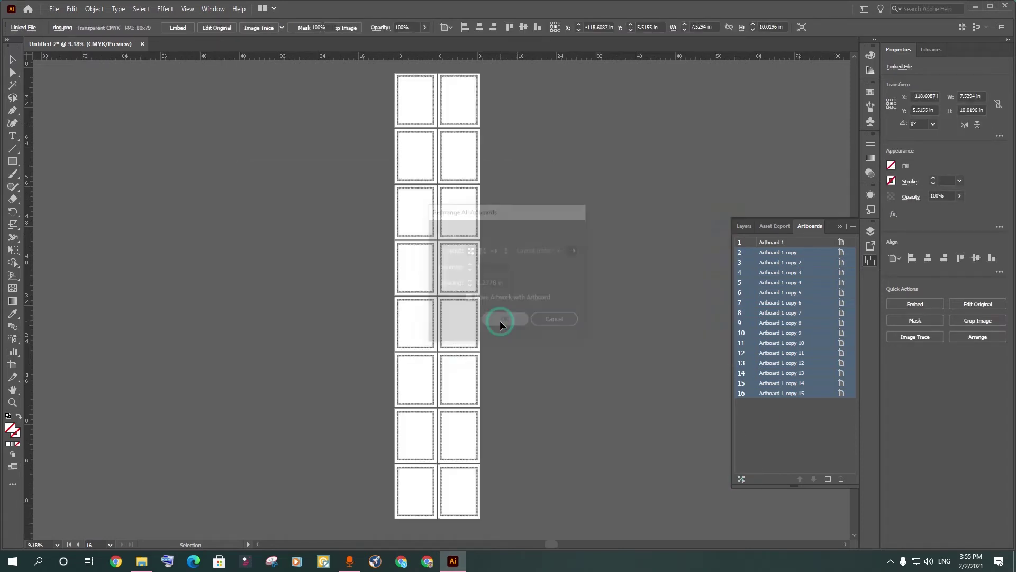
Duplicate further batches of bordered artboards to reach 43, and try to duplicate the last batch again
shift+click(789, 279)
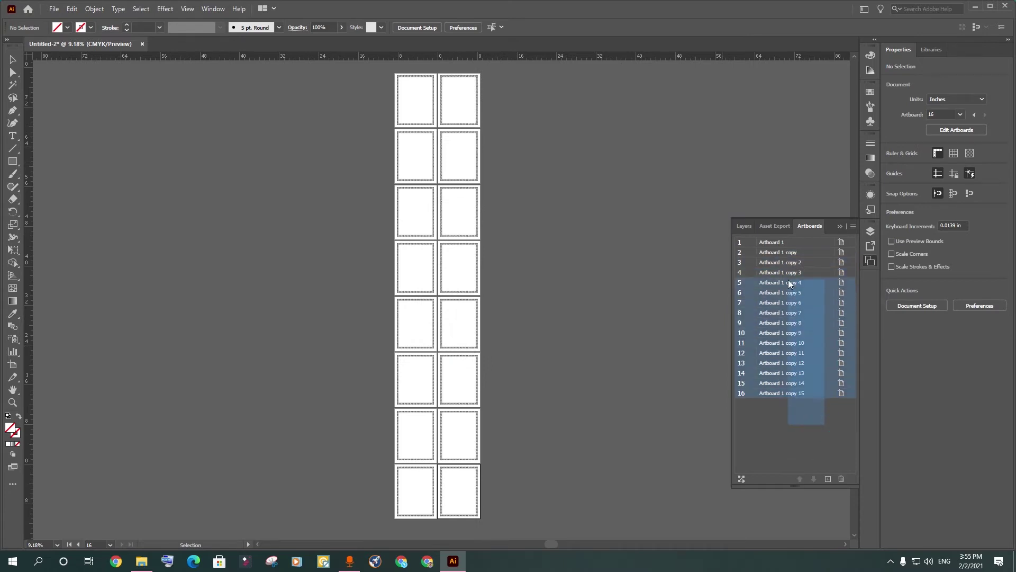
drag(794, 287, 828, 479)
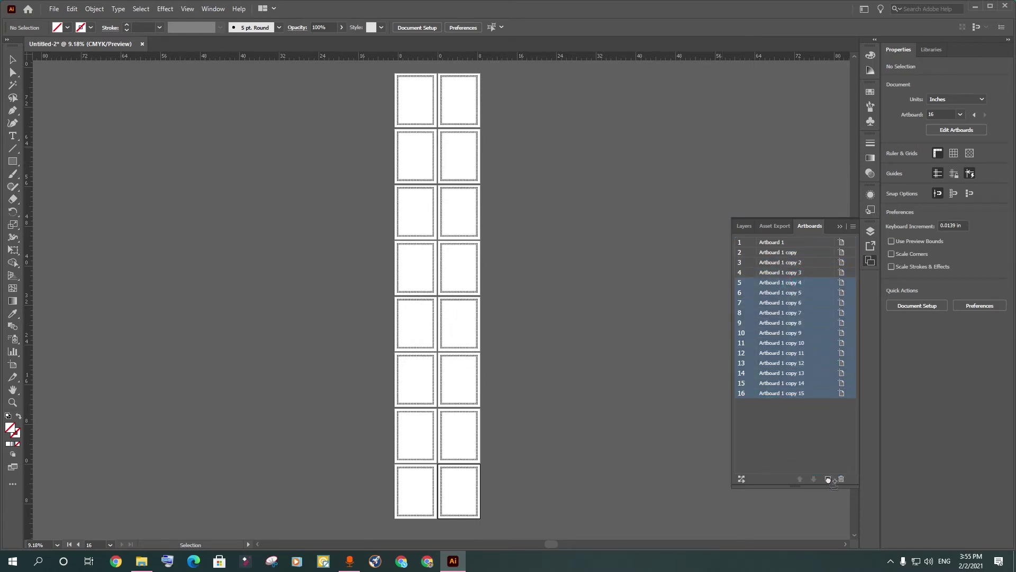
click(613, 294)
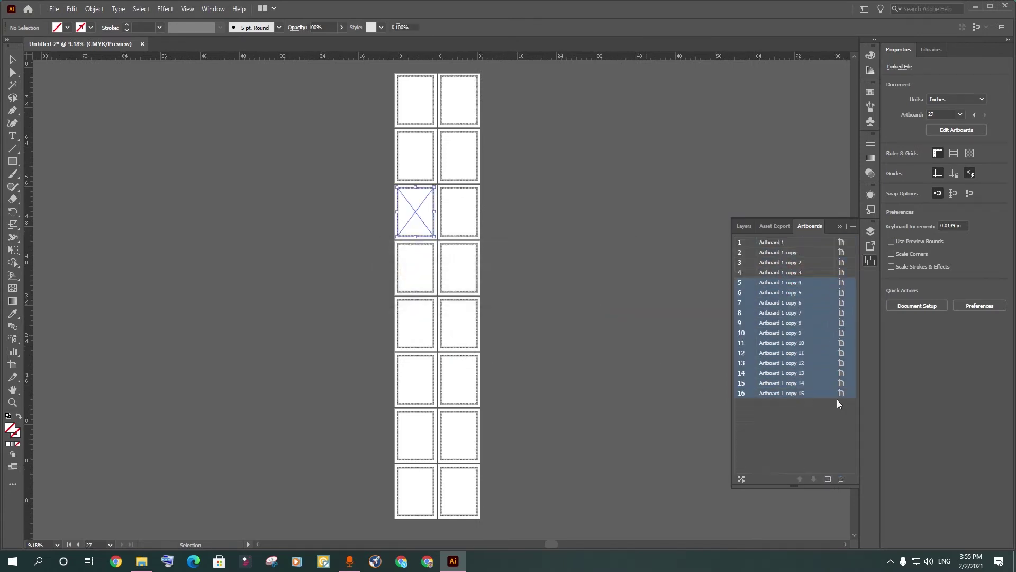
drag(806, 409, 786, 315)
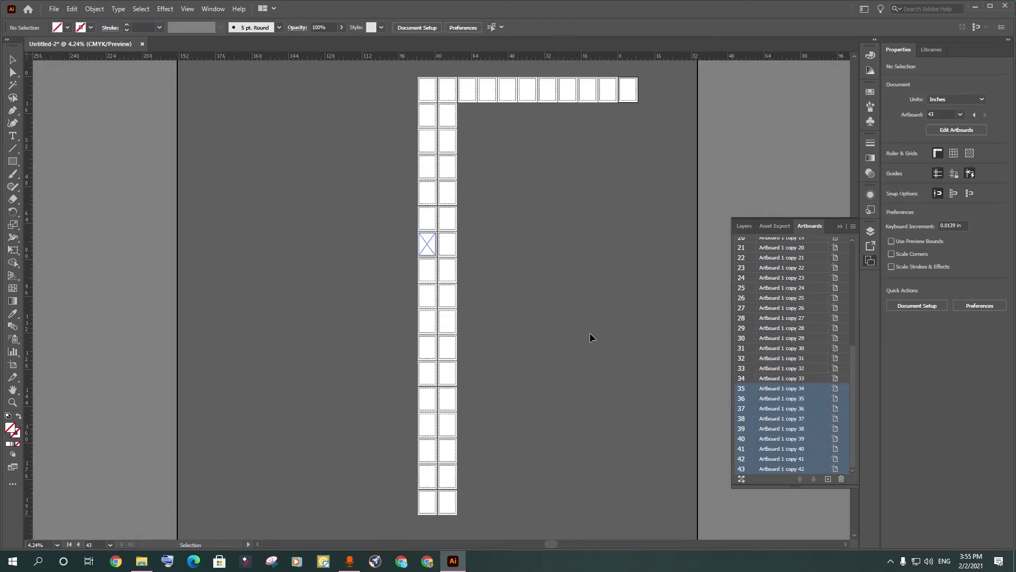
click(475, 241)
drag(779, 430, 828, 478)
click(614, 293)
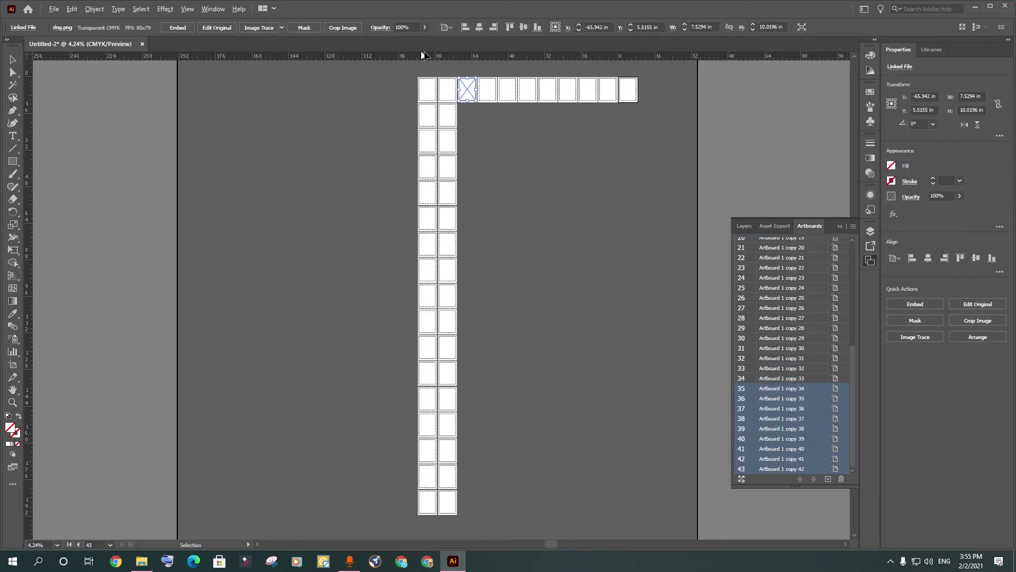
Examine the duplicated borders on the artboards in the upper rows up close
scroll(547, 182, up, 4)
scroll(579, 159, left, 2)
scroll(517, 186, up, 3)
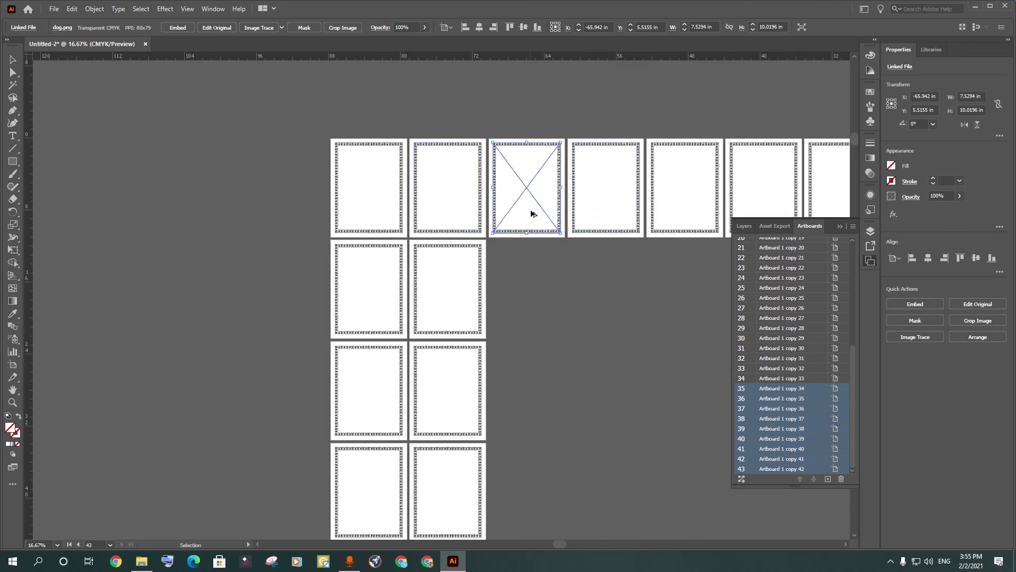
scroll(532, 213, up, 2)
mouse_move(504, 187)
mouse_down()
mouse_move(347, 198)
mouse_move(658, 200)
mouse_move(418, 223)
mouse_move(669, 352)
mouse_move(509, 199)
mouse_up()
scroll(348, 197, up, 3)
scroll(349, 199, down, 2)
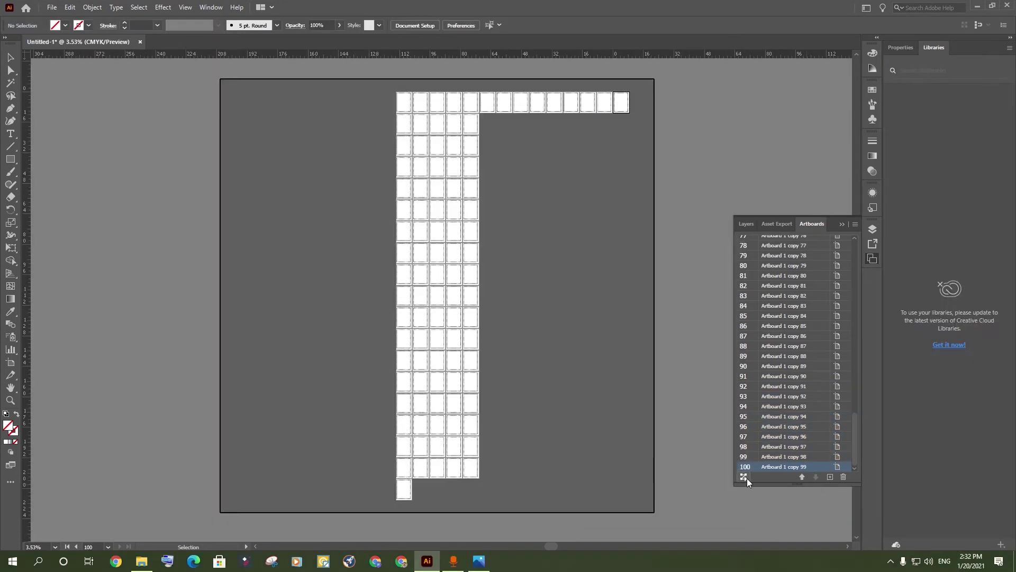
Rearrange all 100 bordered artboards into a grid of 10 columns together with their artwork
click(744, 477)
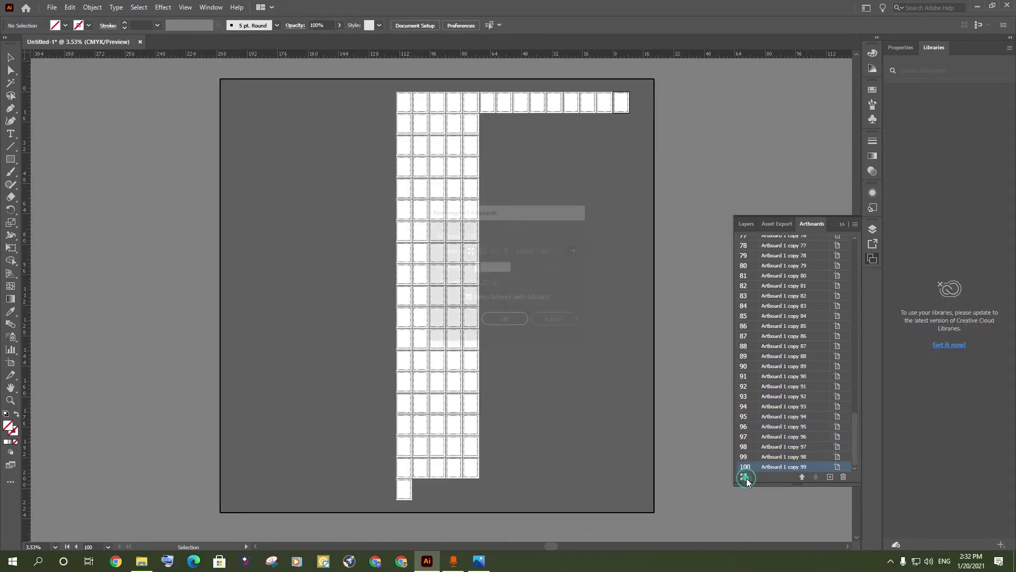
text(1)
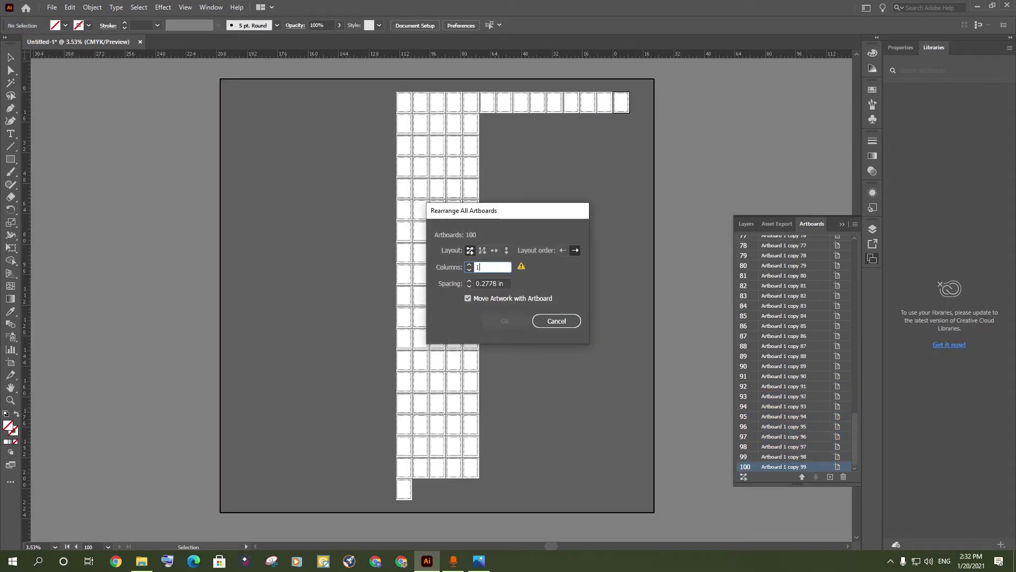
text(0)
click(508, 320)
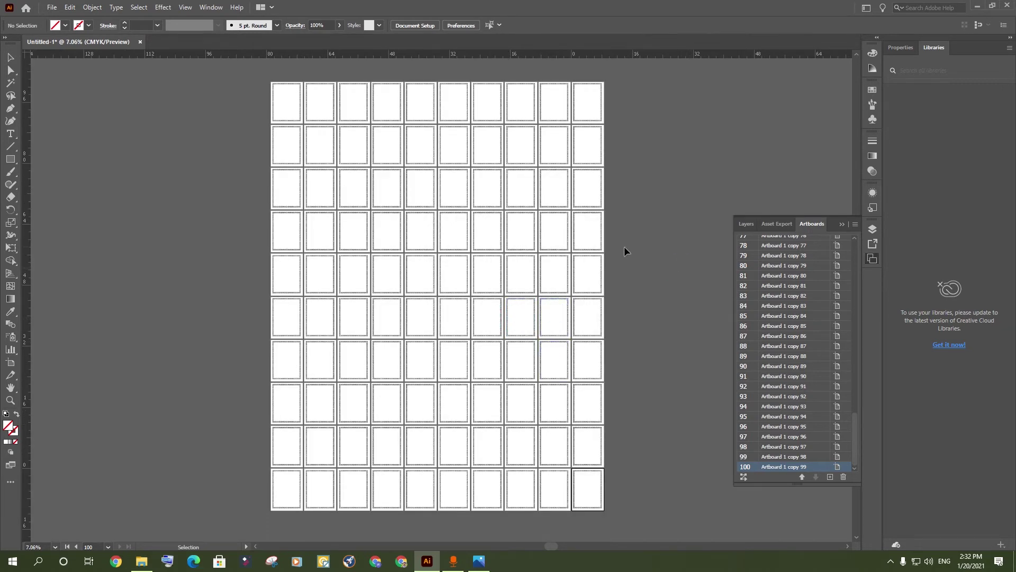
Examine the full grid of bordered artboards overall and up close to check the page borders
scroll(322, 104, up, 3)
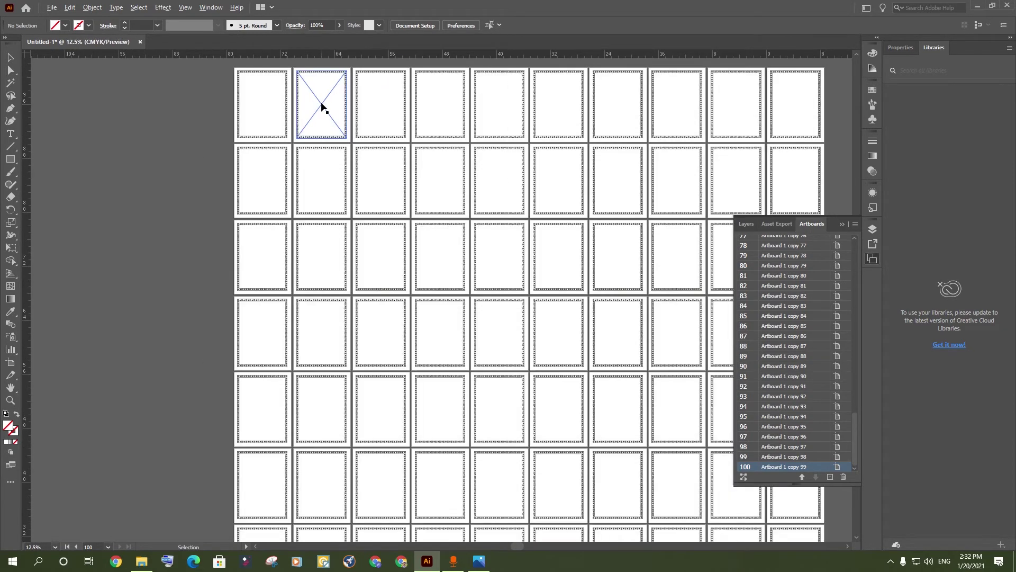
scroll(376, 170, down, 2)
scroll(465, 163, up, 3)
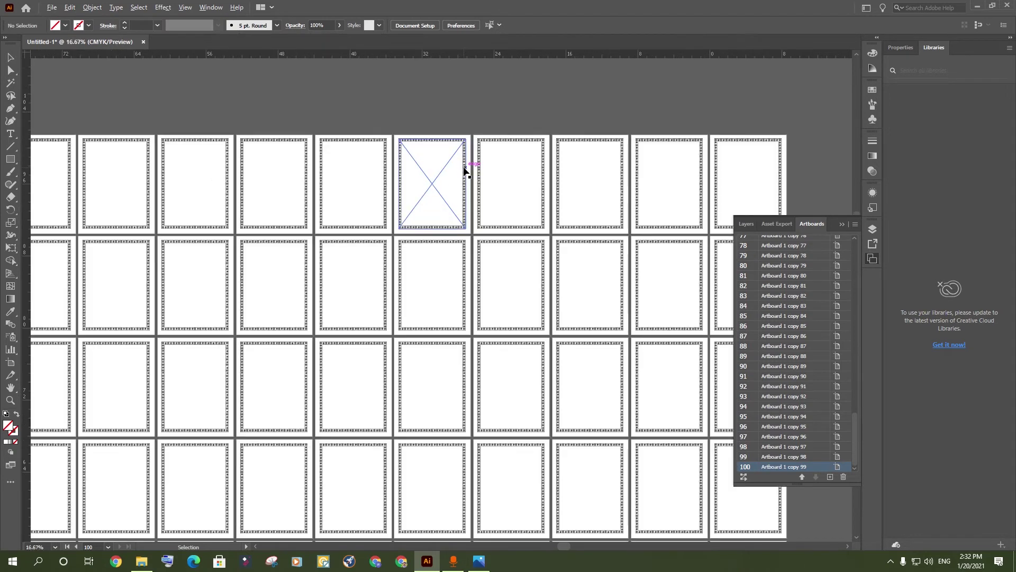
scroll(461, 169, down, 4)
scroll(403, 165, up, 3)
scroll(390, 163, down, 1)
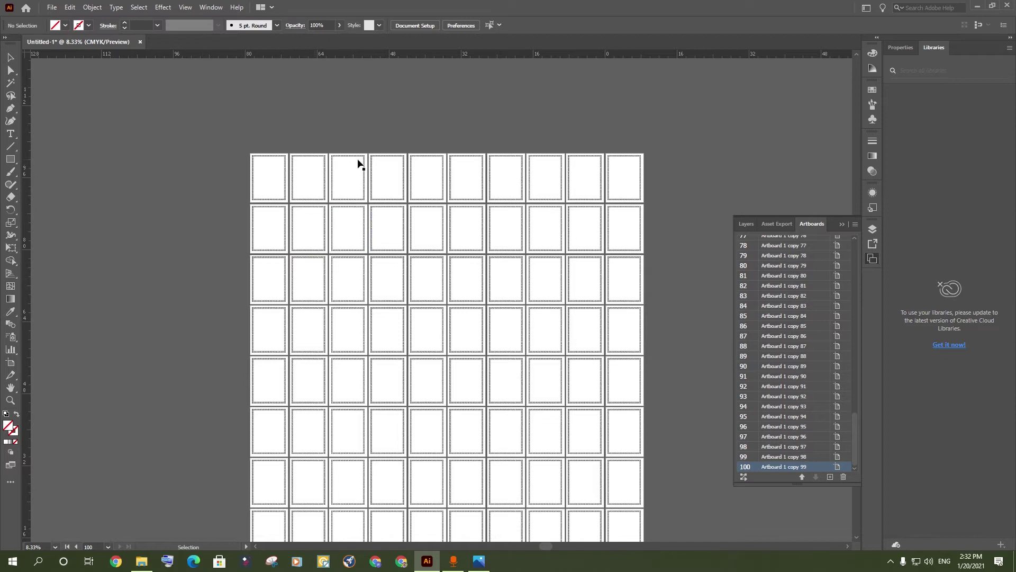
scroll(374, 277, up, 6)
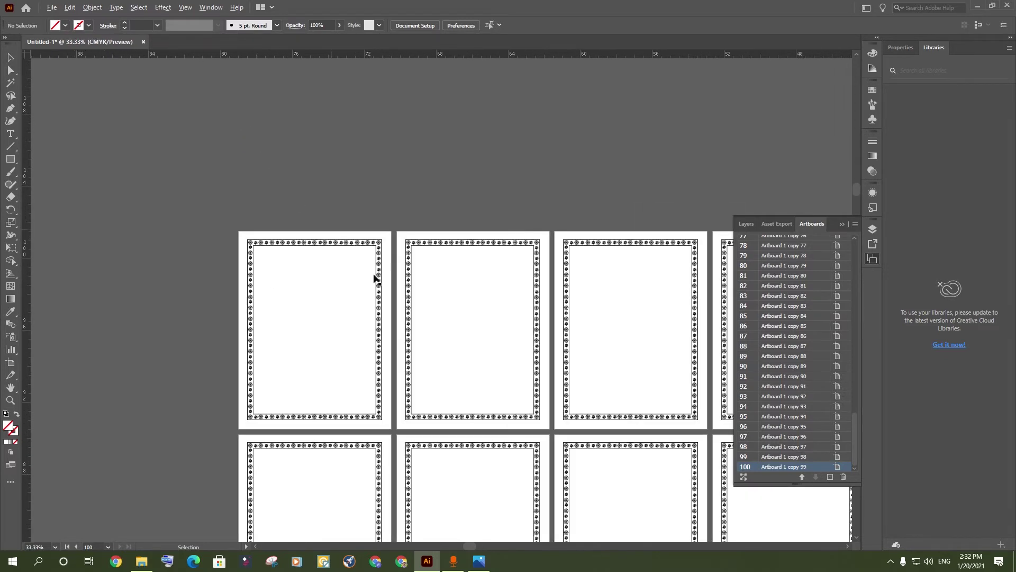
scroll(389, 354, down, 1)
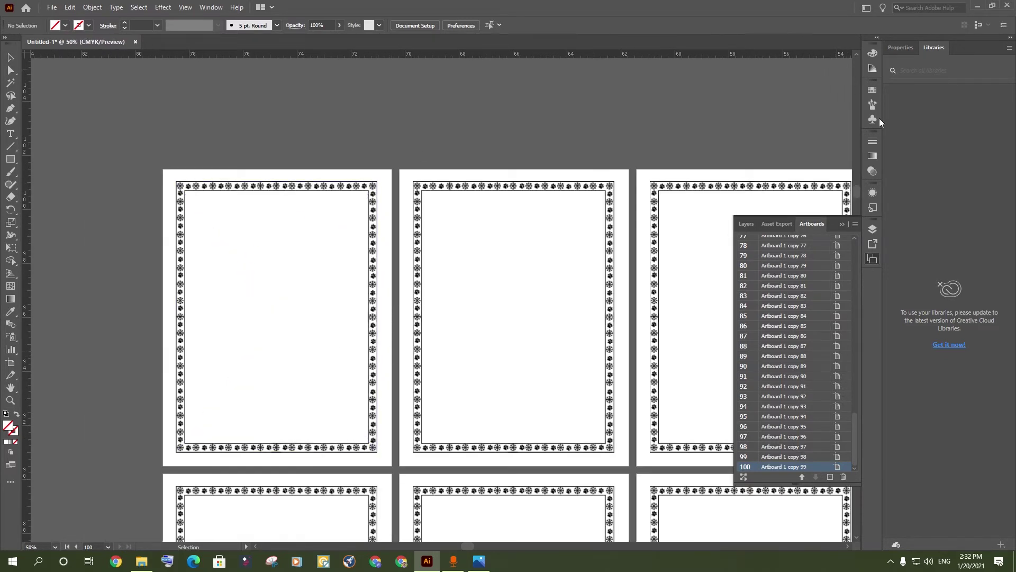
Open the New folder (2) image folder and preview the "This book belongs to" image
click(980, 8)
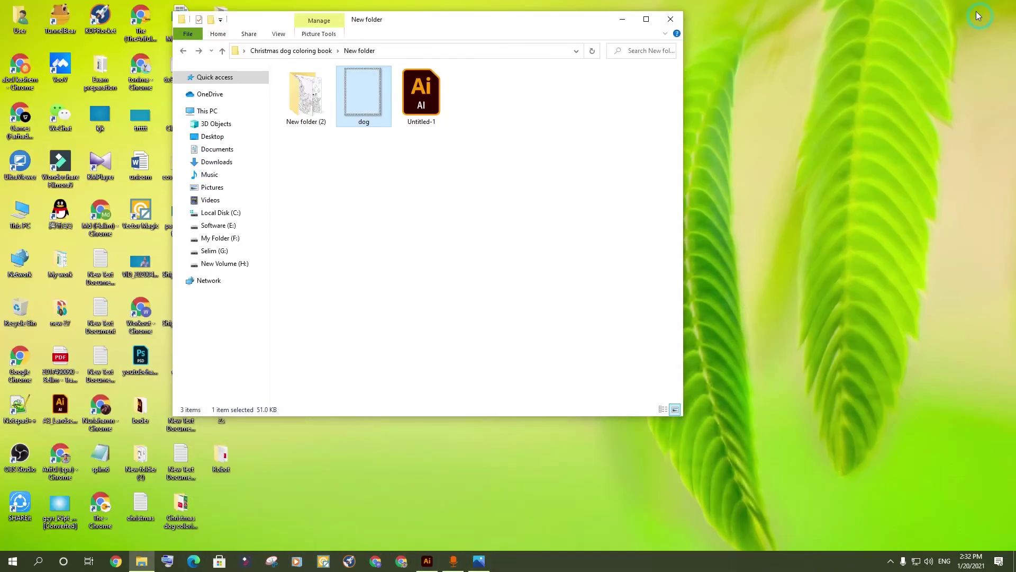
double_click(304, 98)
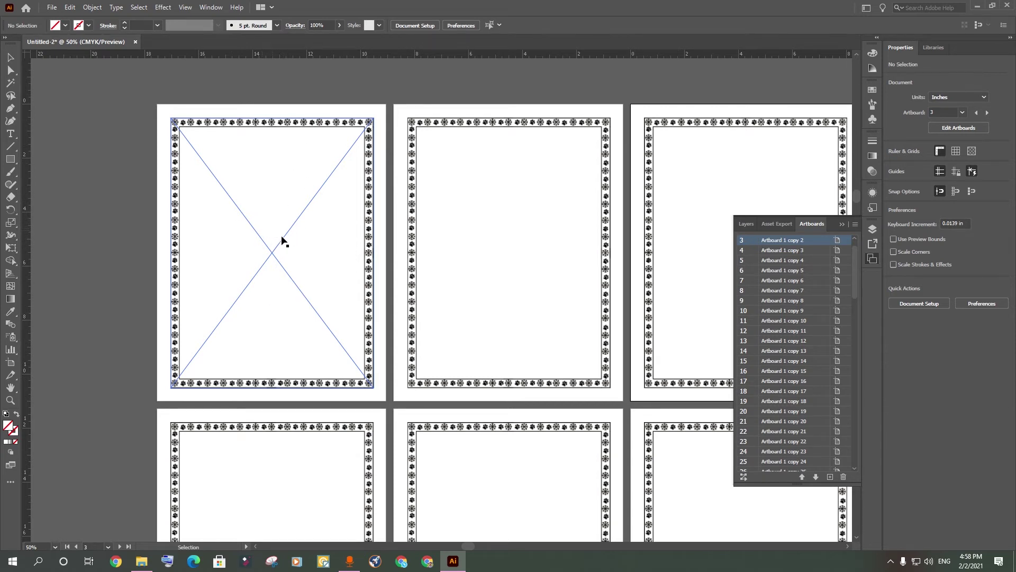
click(977, 7)
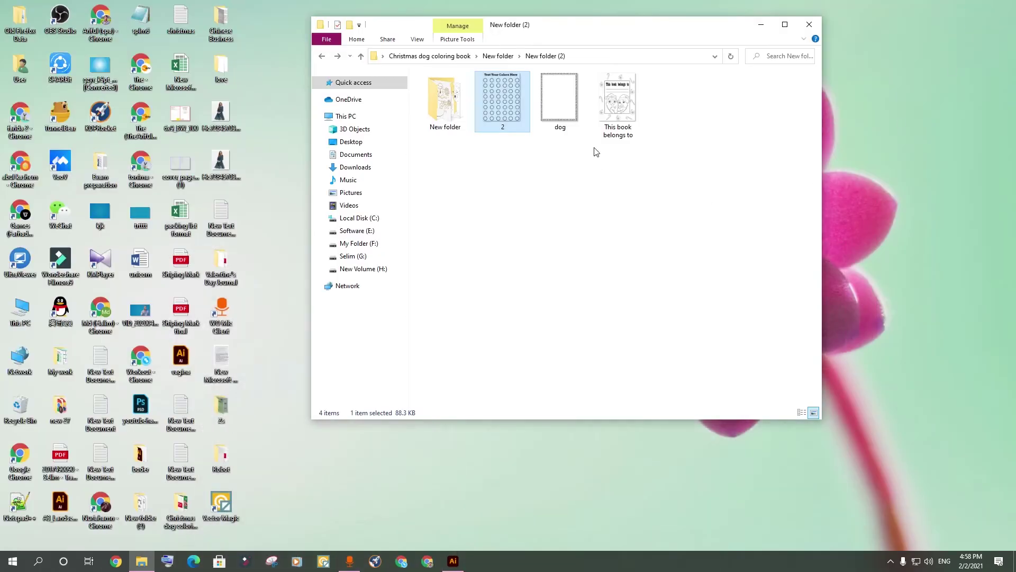
double_click(627, 106)
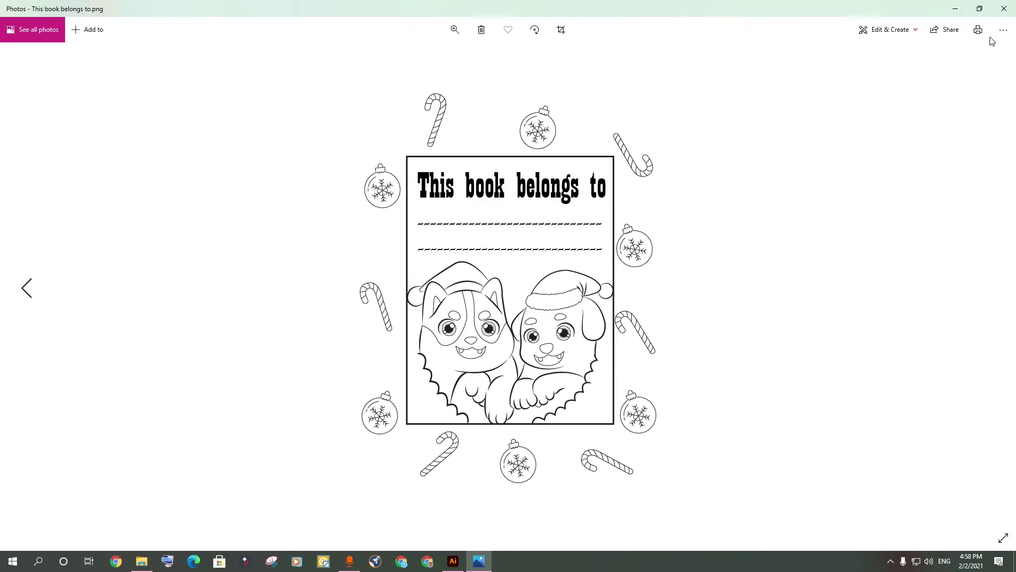
click(1006, 8)
Place the "This book belongs to" image on the first artboard, scale it to about 6.53 x 8.56 in and centre it inside the border
drag(629, 99, 256, 209)
drag(299, 152, 321, 205)
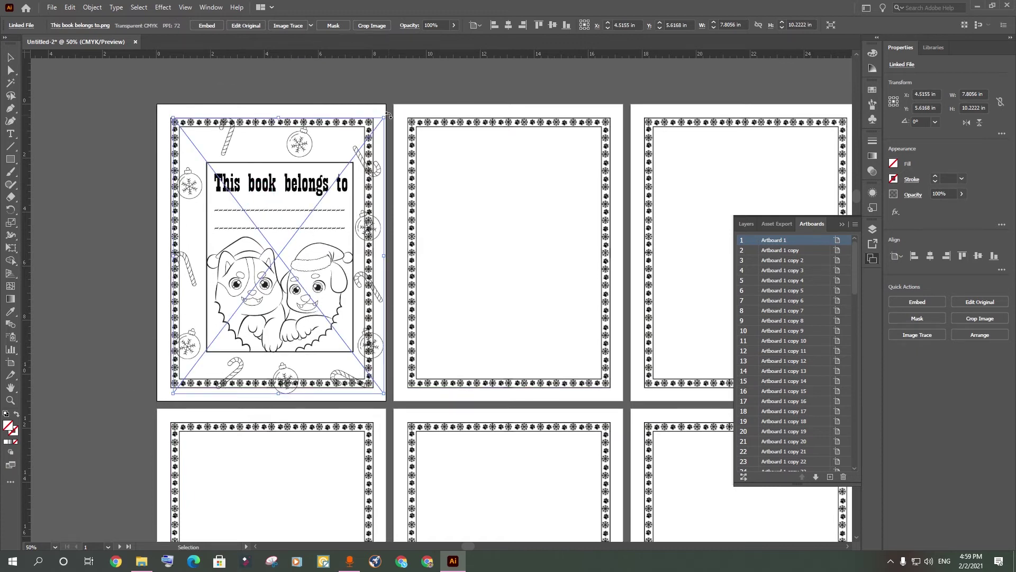
drag(388, 120, 365, 170)
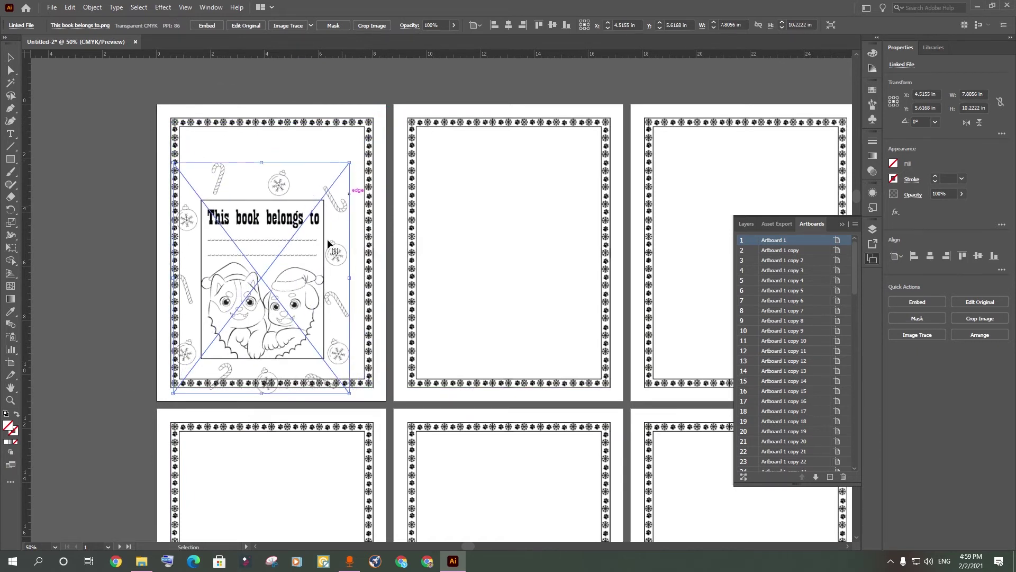
drag(289, 267, 297, 240)
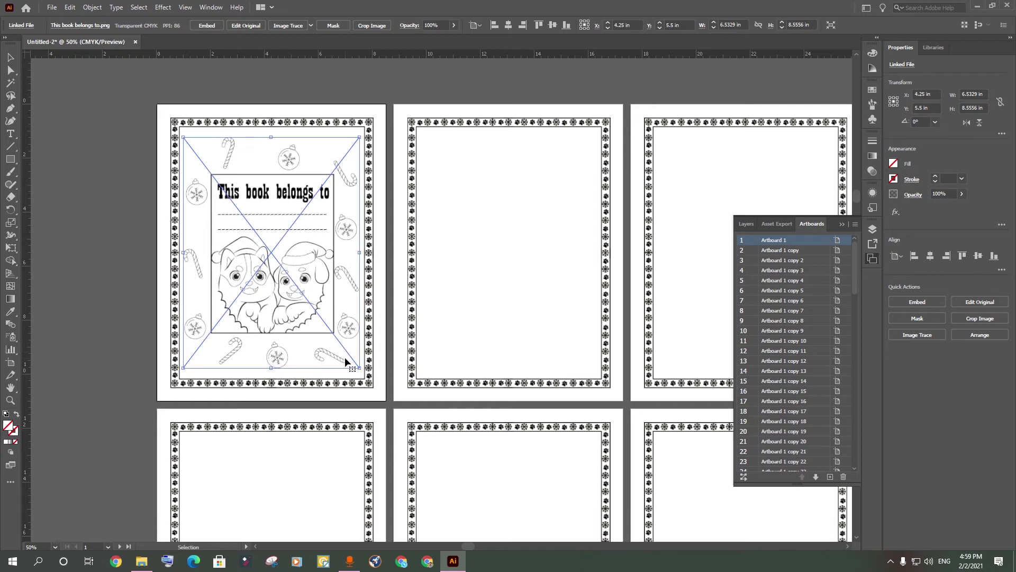
Enlarge the "This book belongs to" image to about 6.73 in wide and stretch it downward to about 9.06 in high
drag(350, 372, 355, 378)
drag(317, 328, 317, 325)
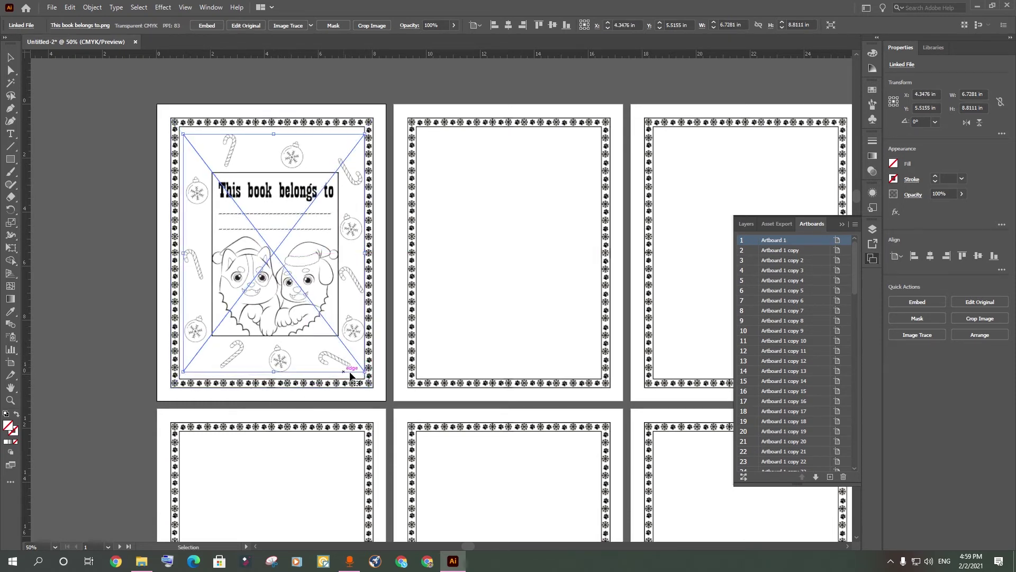
drag(273, 372, 273, 380)
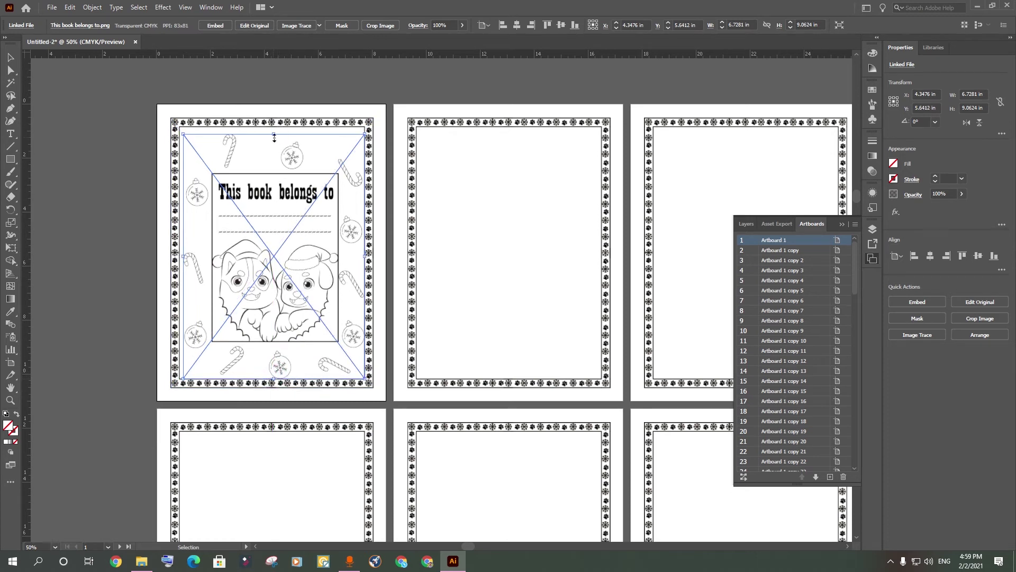
drag(274, 134, 274, 128)
key(ctrl+z)
Nudge the "This book belongs to" image slightly left and stretch its upper edge to reach about 9.27 in high
key(Left)
key(Left)
key(Left)
key(Left)
key(Left)
key(Left)
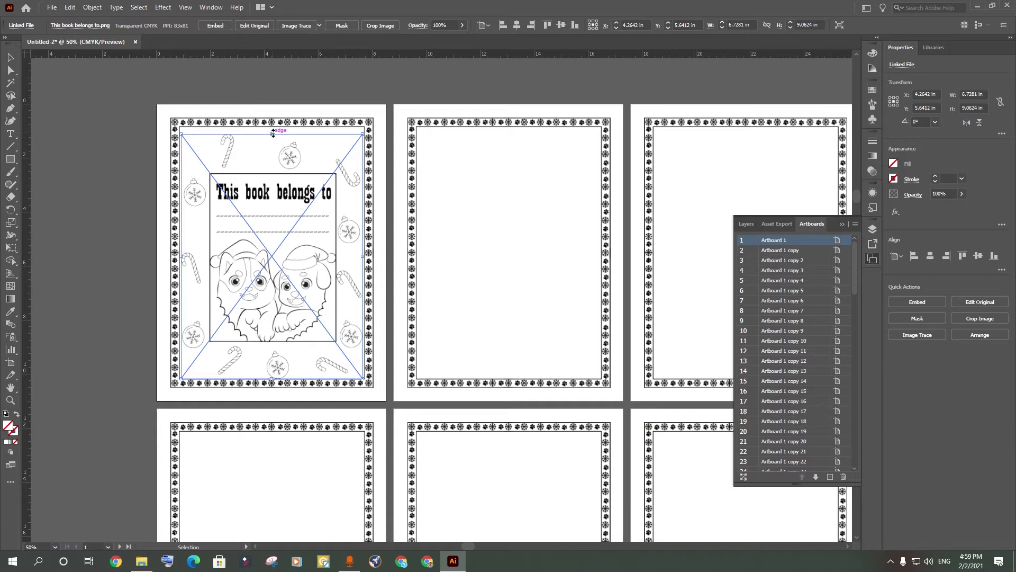
drag(272, 133, 272, 128)
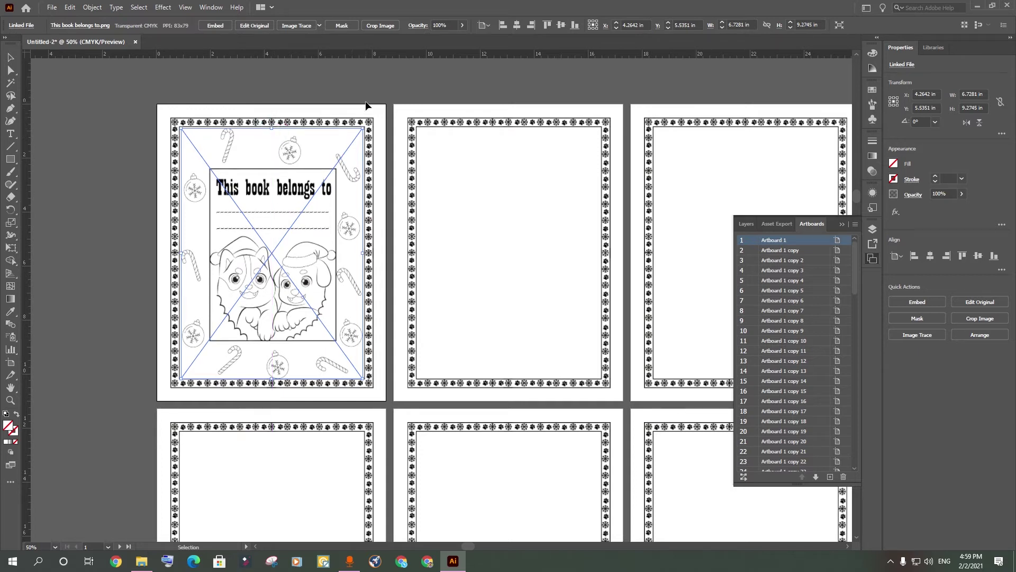
click(398, 91)
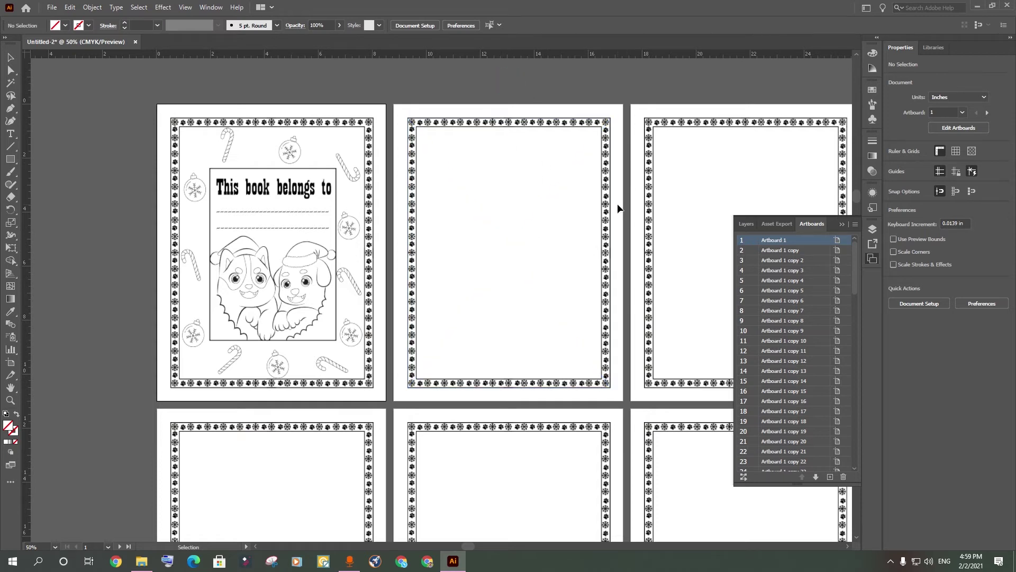
Place the "Test Your Colors Here" image 2 on the second artboard and position it inside the border
click(977, 7)
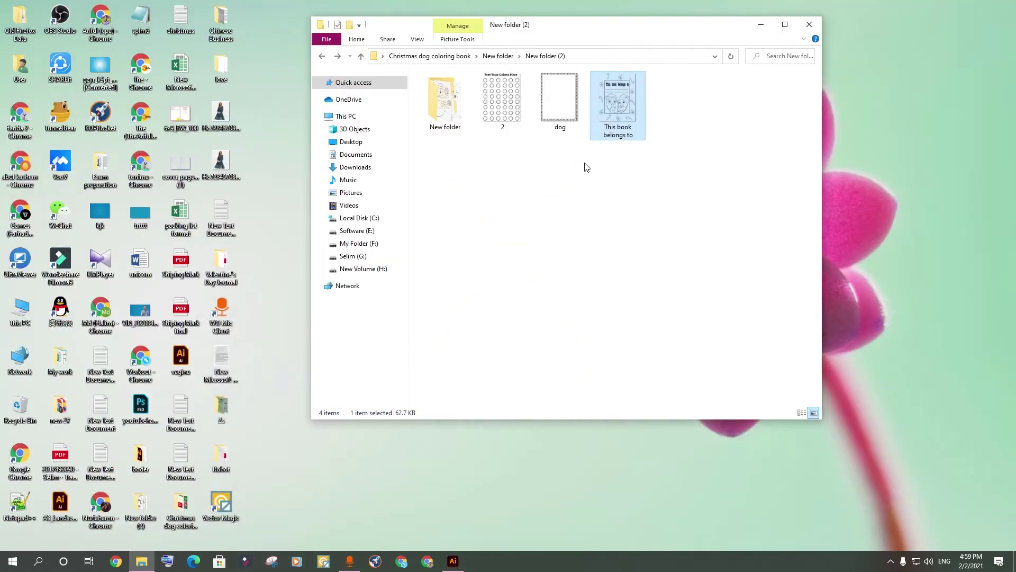
double_click(503, 90)
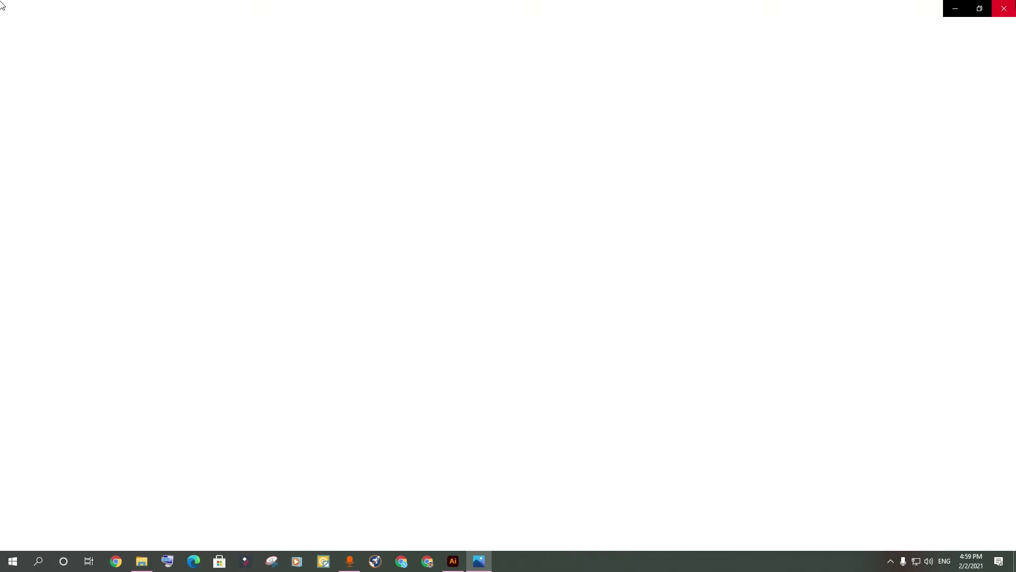
click(1004, 9)
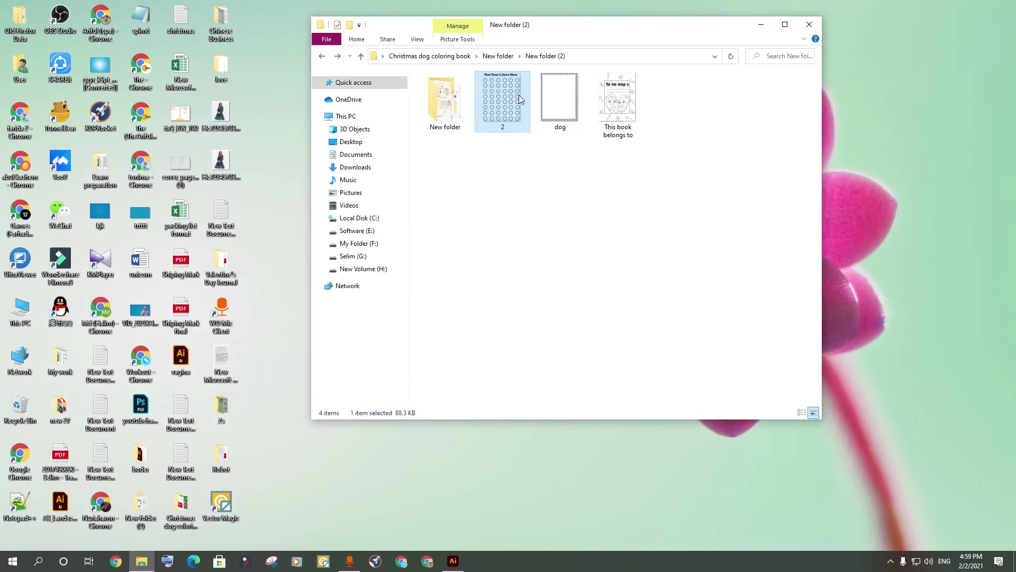
drag(519, 95, 545, 349)
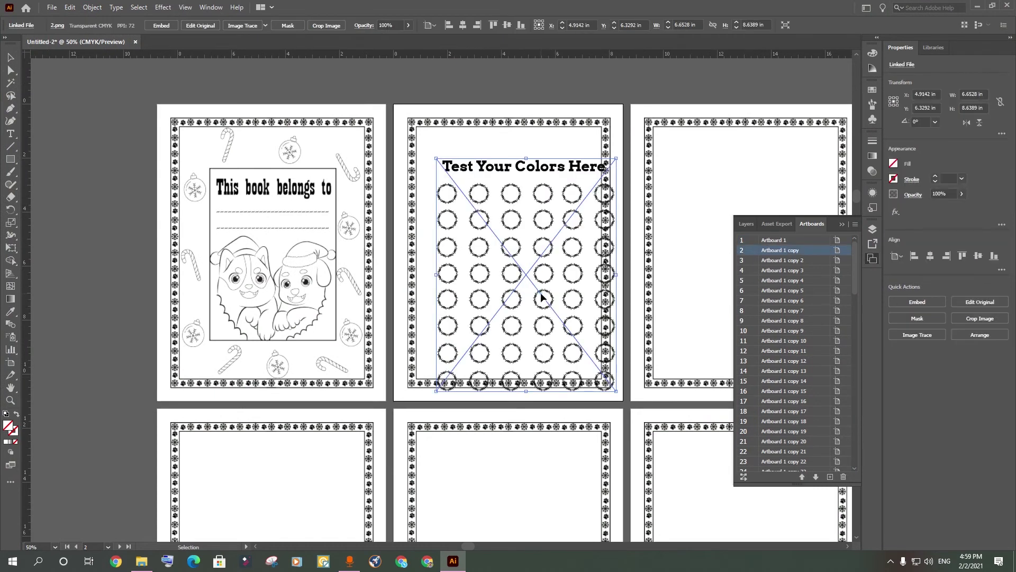
drag(542, 298, 526, 275)
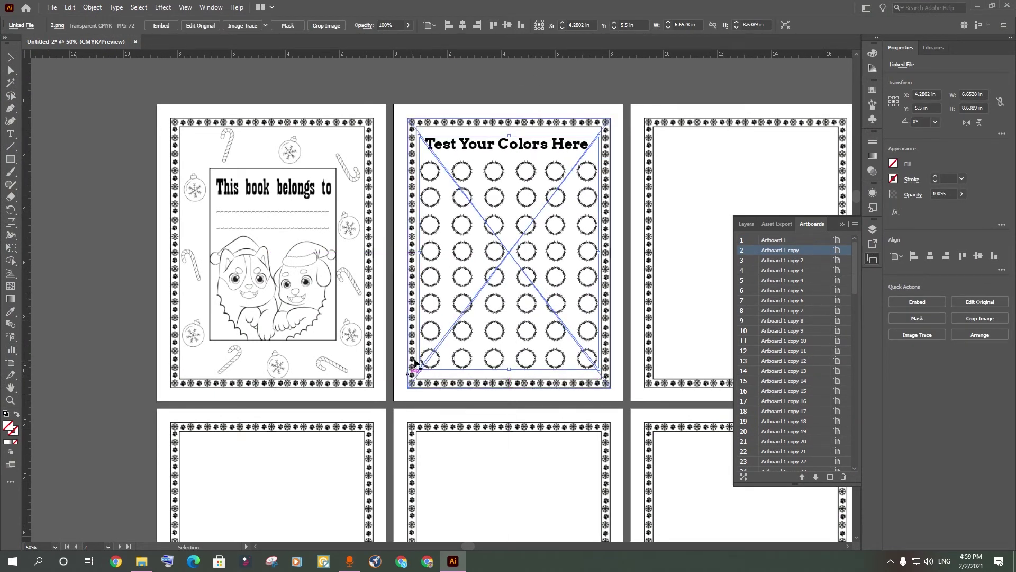
Resize the "Test Your Colors Here" image to about 6.77 x 9.04 in so it fills the border
drag(420, 369, 416, 375)
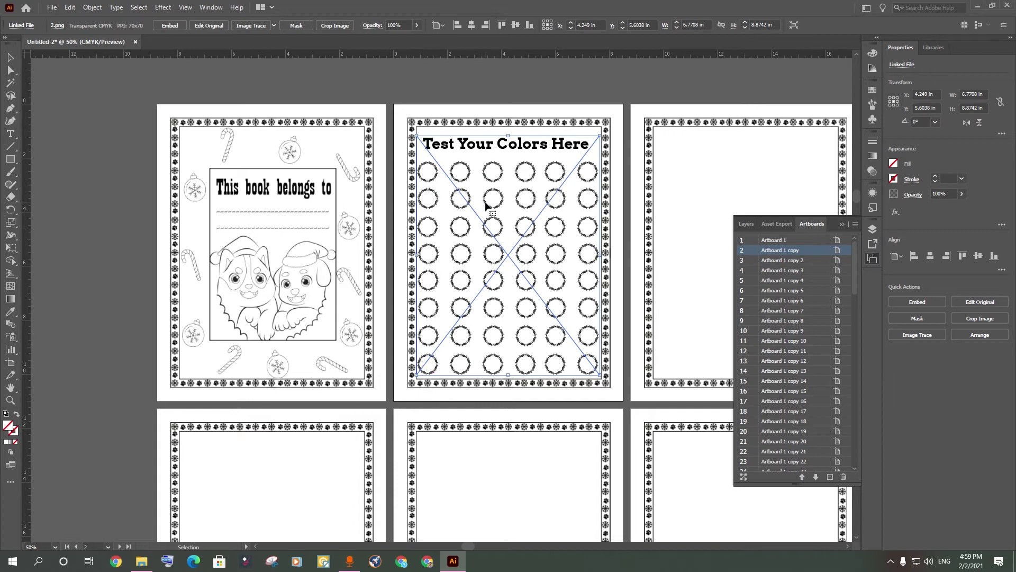
drag(509, 136, 510, 131)
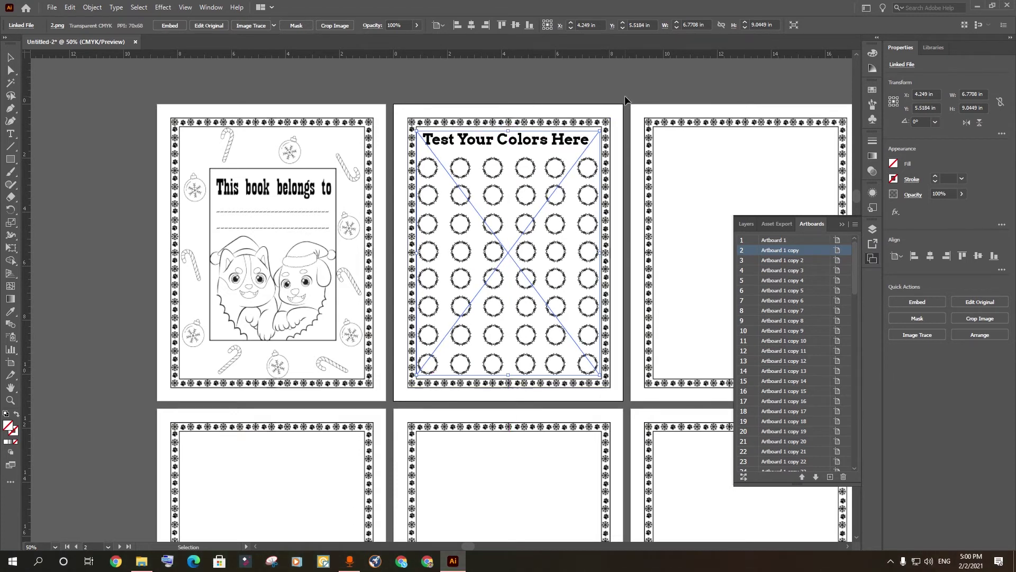
click(631, 94)
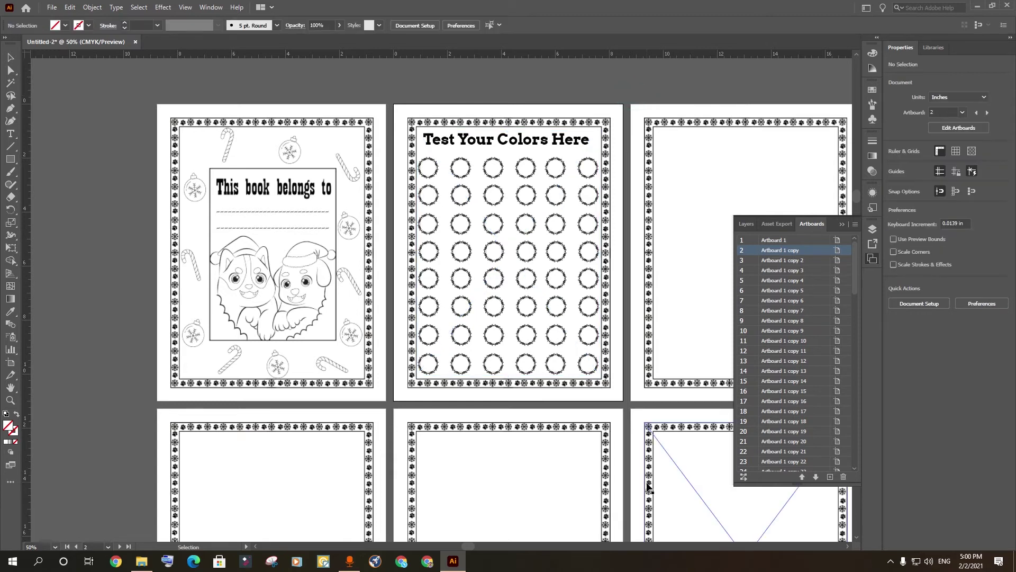
Browse the numbered dog drawings in the nested New folder and place drawing 24 on the third artboard
key(space)
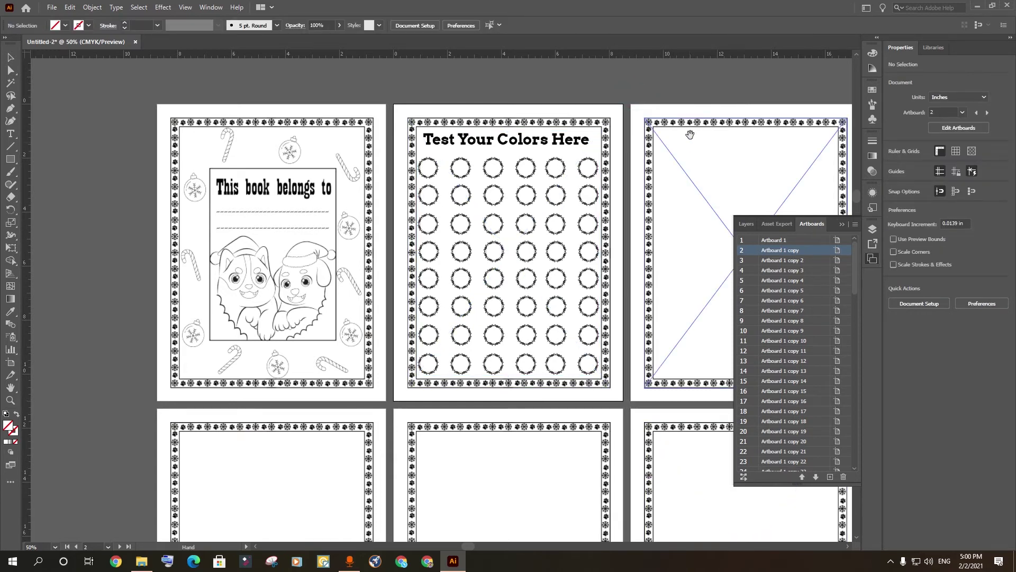
drag(716, 78, 575, 81)
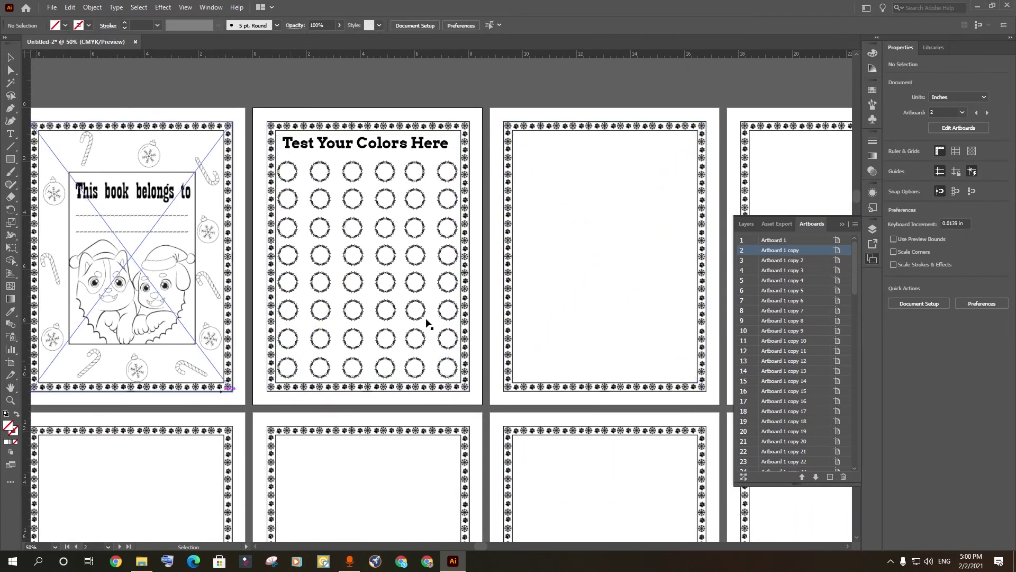
key(space)
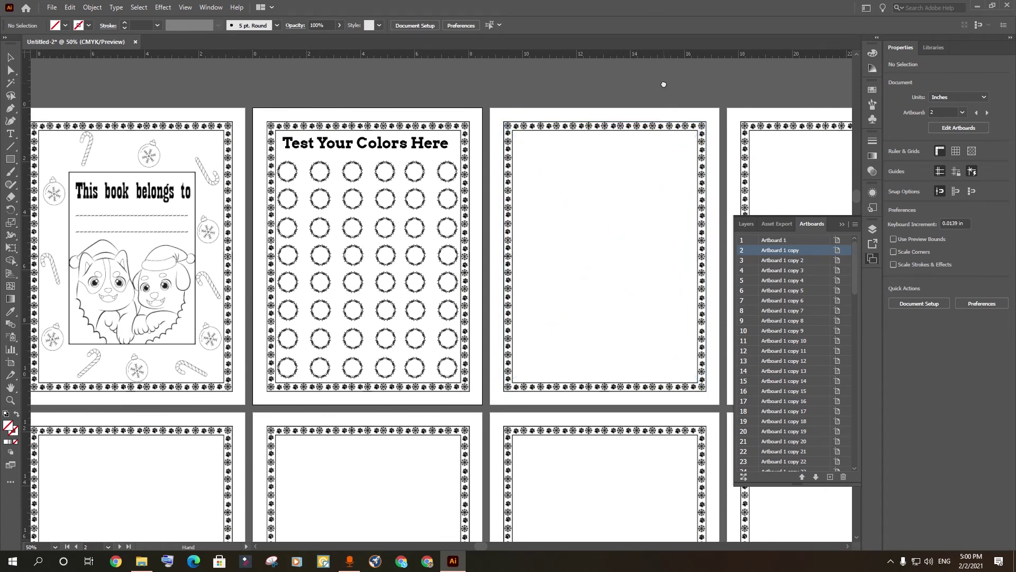
drag(662, 84, 540, 90)
click(978, 6)
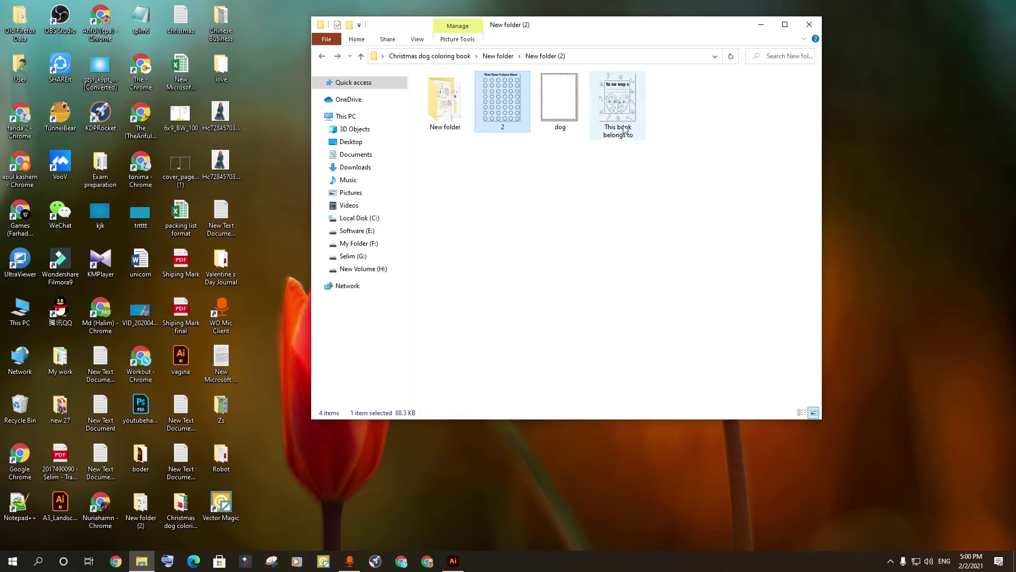
double_click(453, 112)
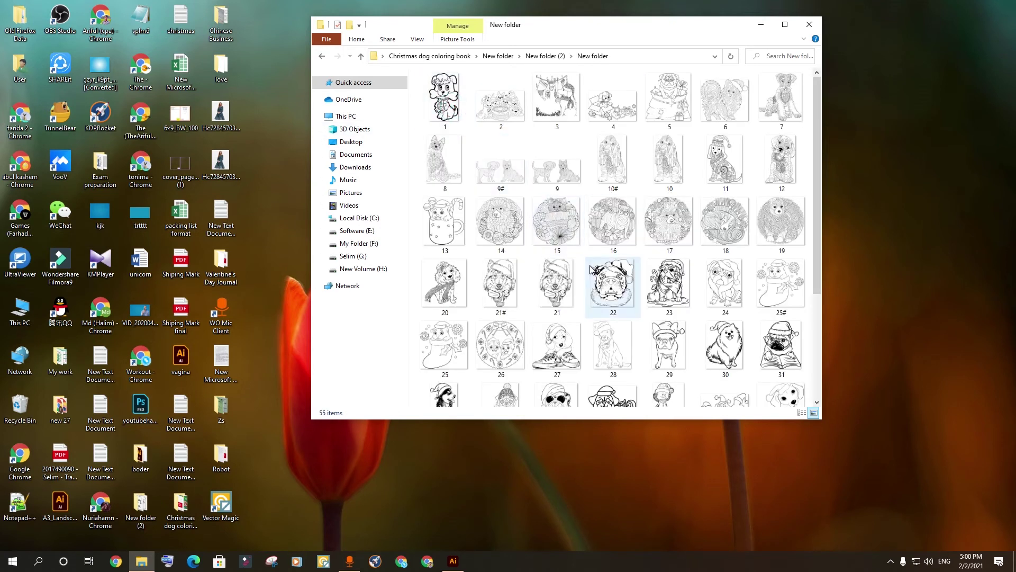
scroll(609, 254, down, 3)
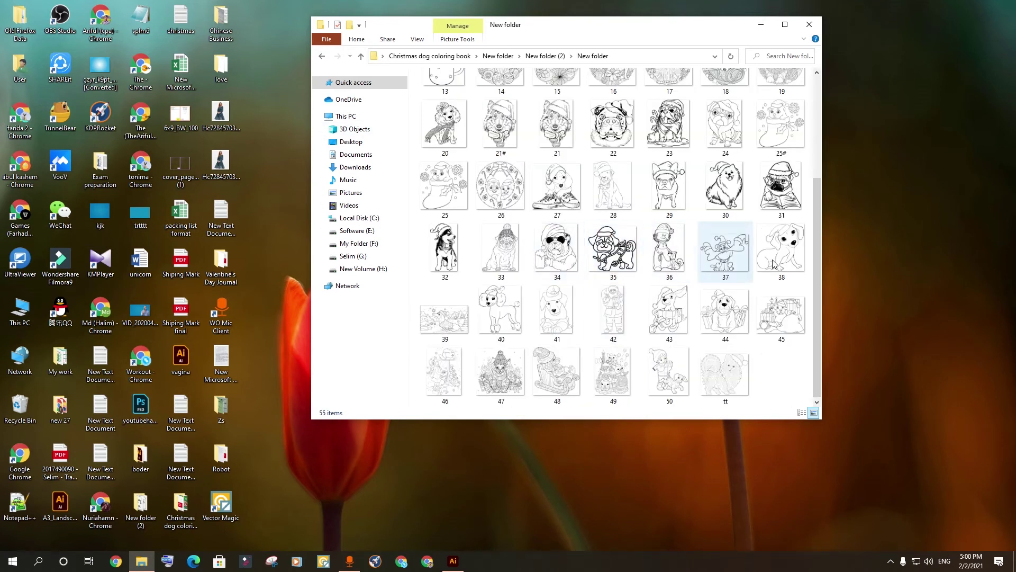
scroll(709, 248, up, 3)
scroll(686, 294, down, 3)
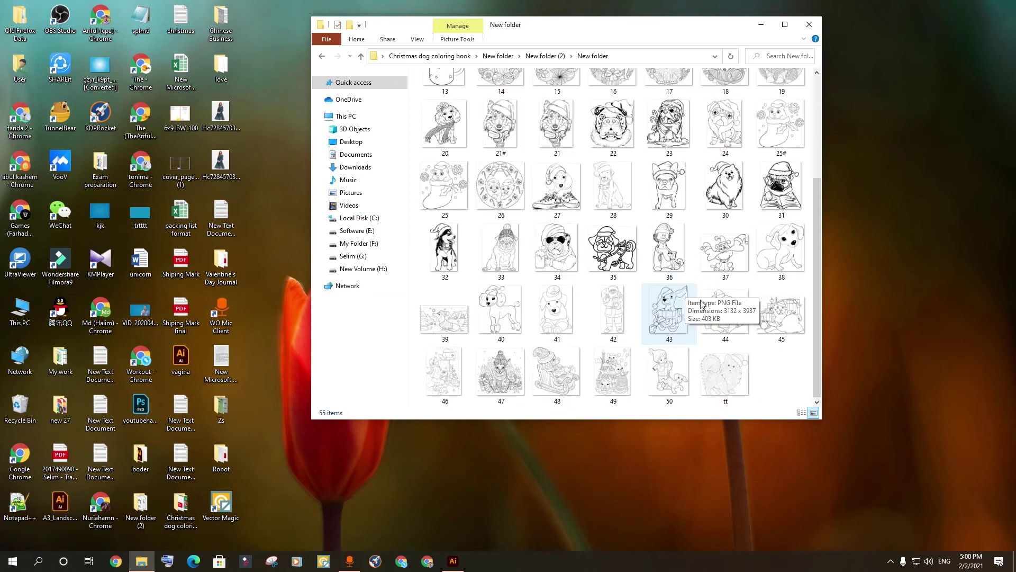
scroll(746, 318, up, 3)
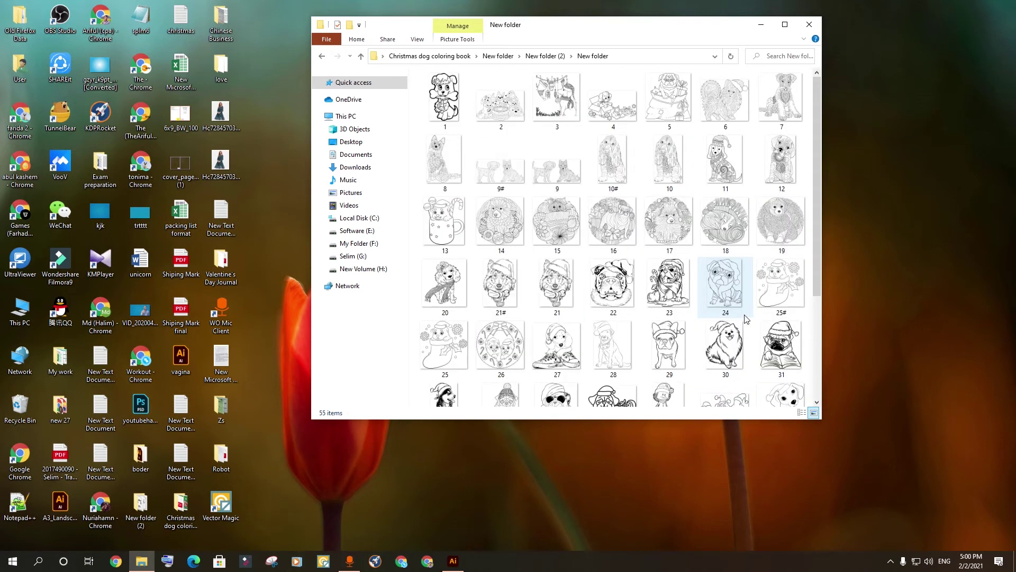
drag(736, 299, 513, 258)
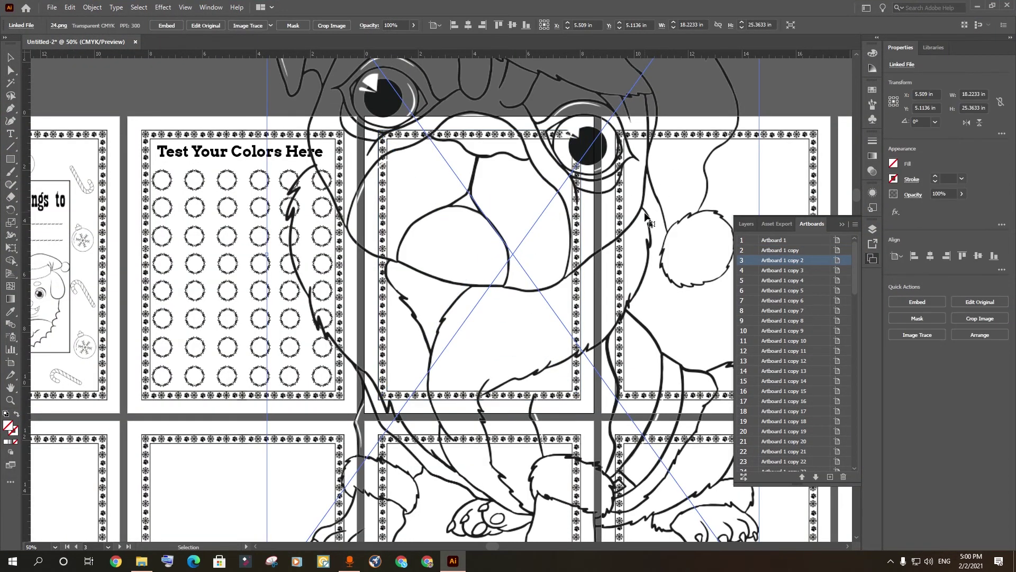
Scale the placed pug drawing 24 down to about 5.08 x 7.07 in and align it horizontally
key(ctrl+minus)
key(ctrl+minus)
key(ctrl+minus)
drag(657, 124, 538, 289)
drag(510, 331, 557, 252)
click(475, 26)
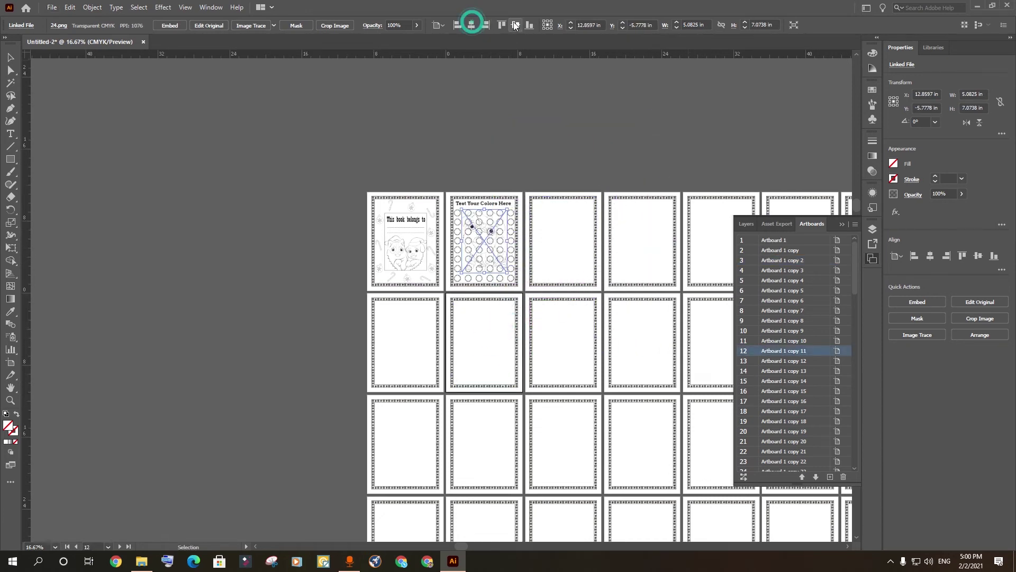
Move the pug drawing onto the third artboard, enlarge it to about 6.59 x 9.17 in and centre it inside the border
drag(483, 244, 566, 243)
scroll(666, 222, up, 3)
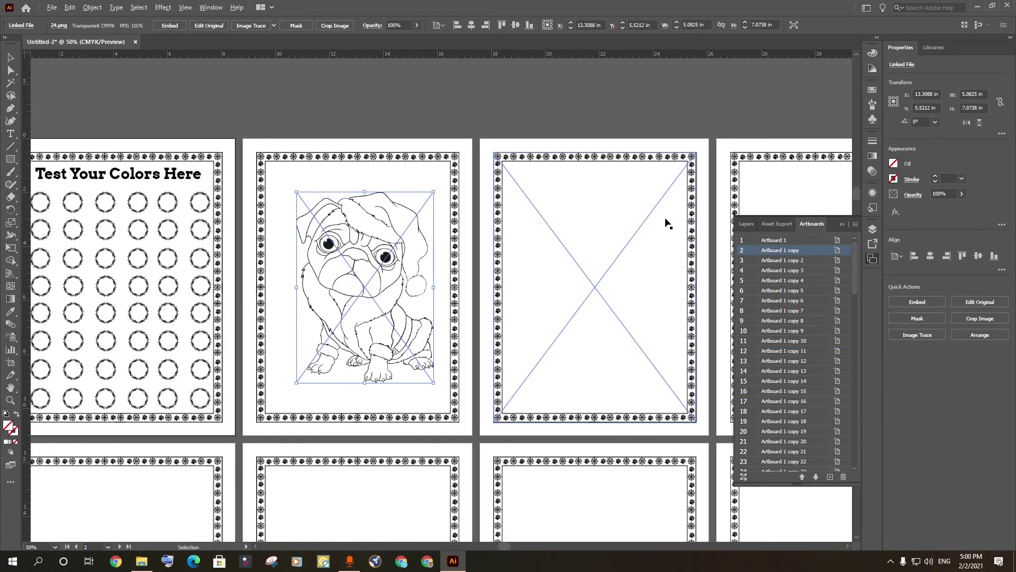
drag(437, 383, 406, 369)
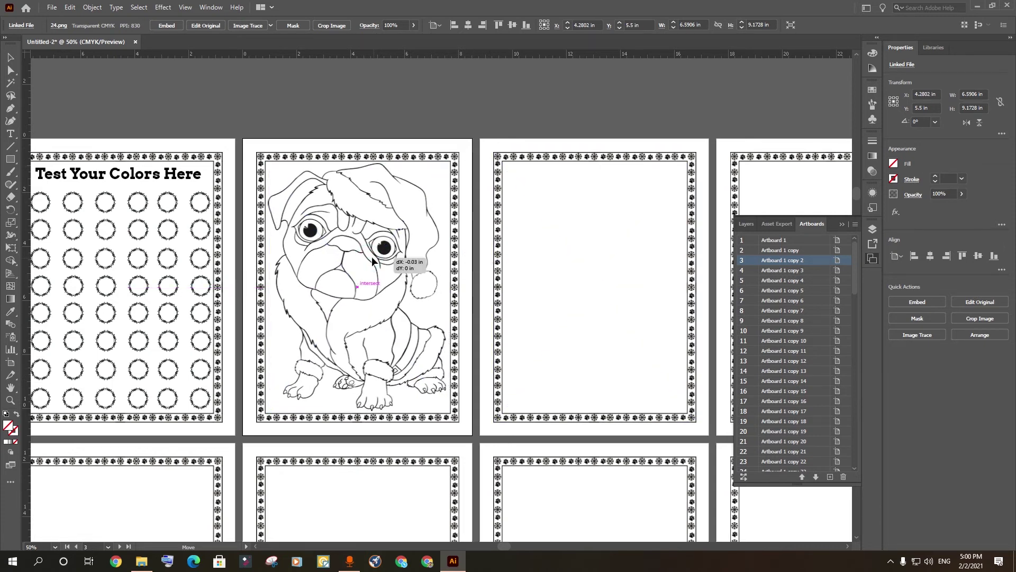
click(520, 109)
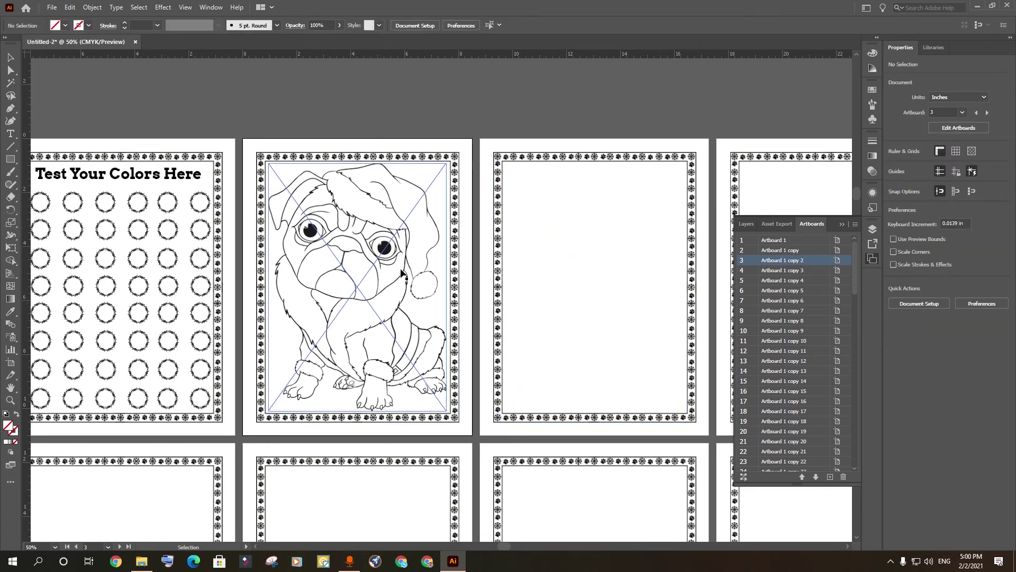
Place dog drawing 41 from the nested New folder on the fifth artboard, leaving the fourth one blank
click(597, 102)
scroll(508, 109, right, 3)
click(473, 273)
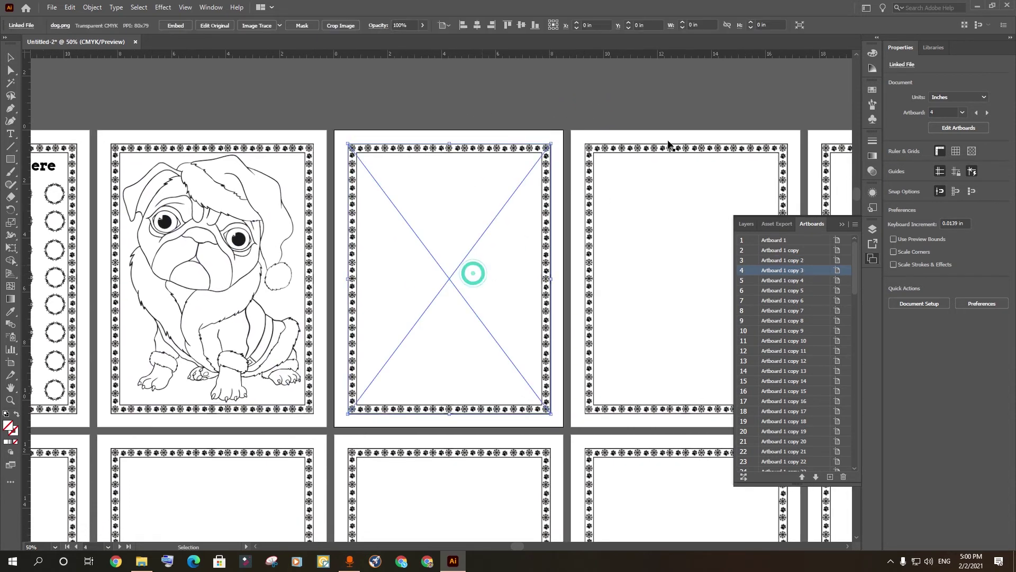
scroll(526, 249, right, 4)
click(500, 296)
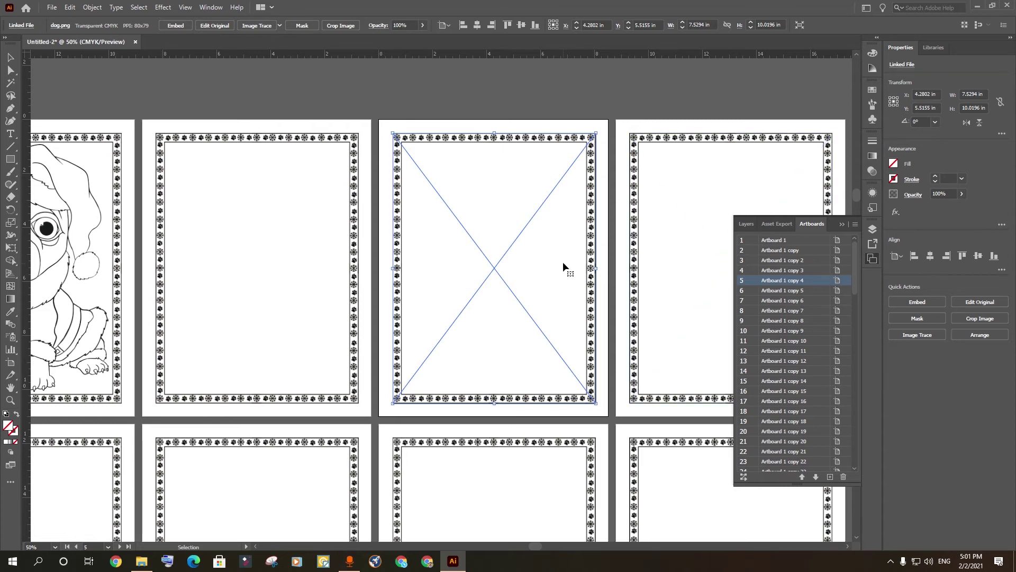
click(978, 6)
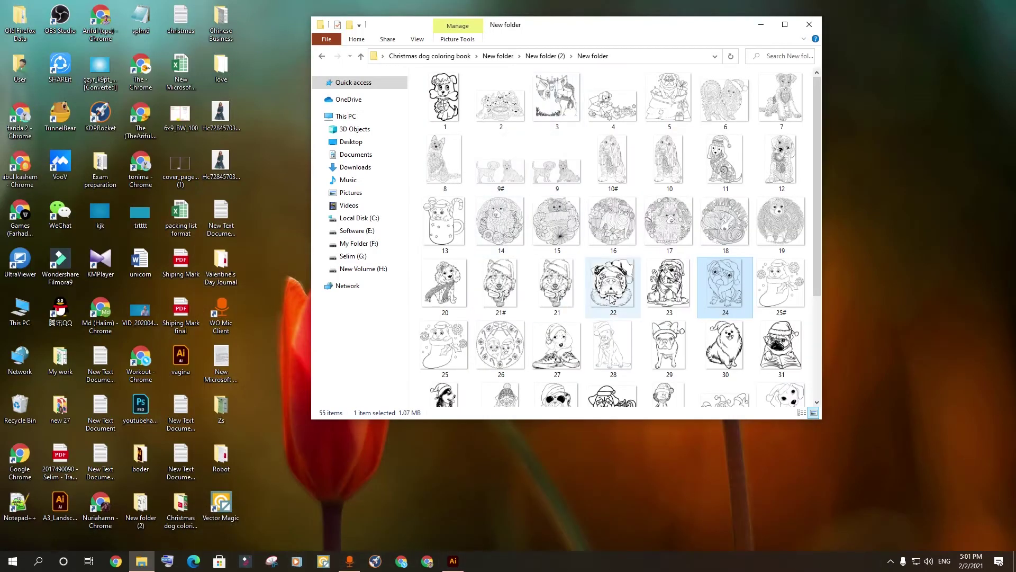
scroll(716, 303, down, 3)
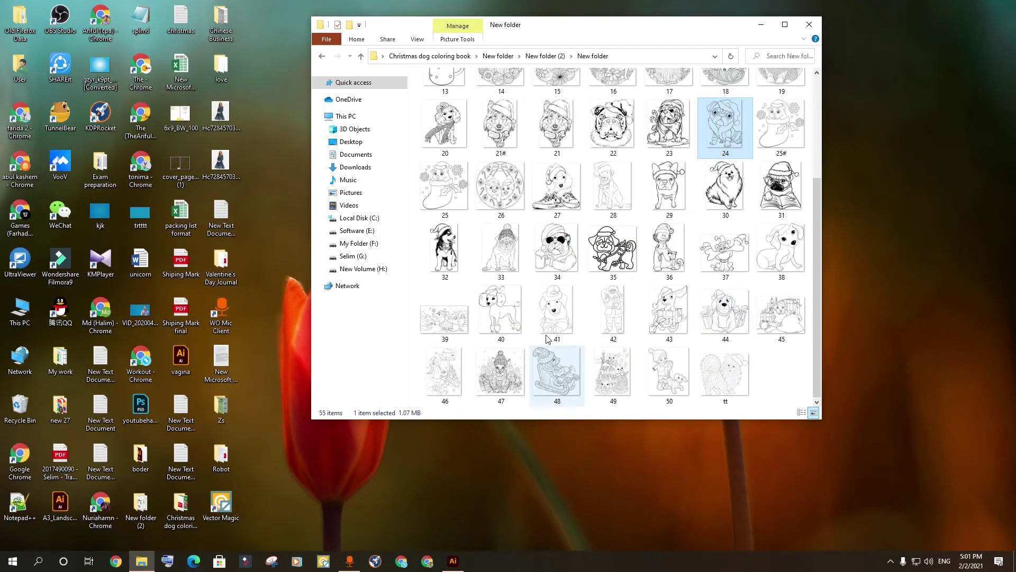
drag(550, 331, 529, 253)
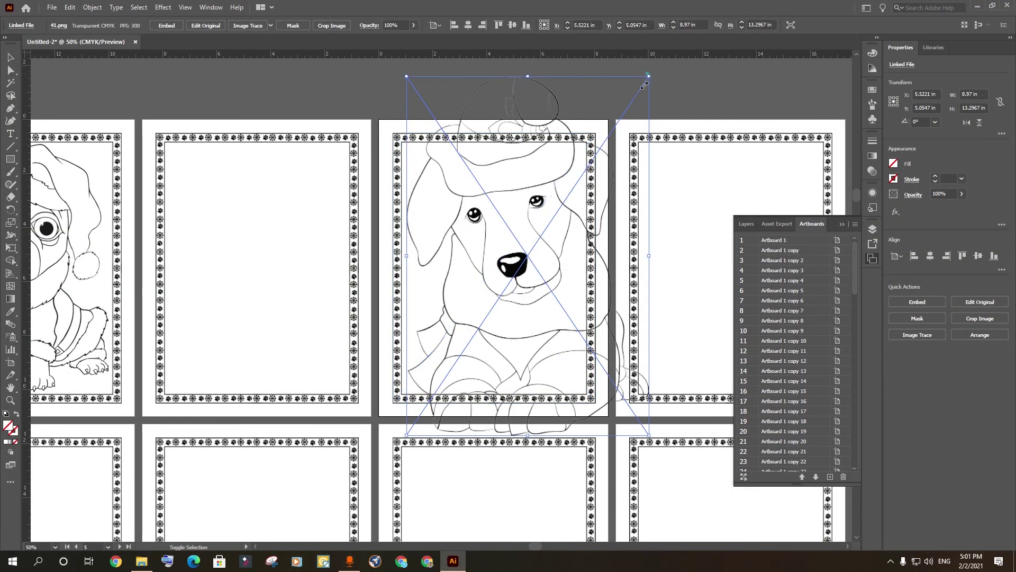
Resize dog drawing 41 to about 6.18 x 9.16 in and position it inside the fifth artboard's border
drag(645, 85, 551, 228)
drag(506, 333, 532, 275)
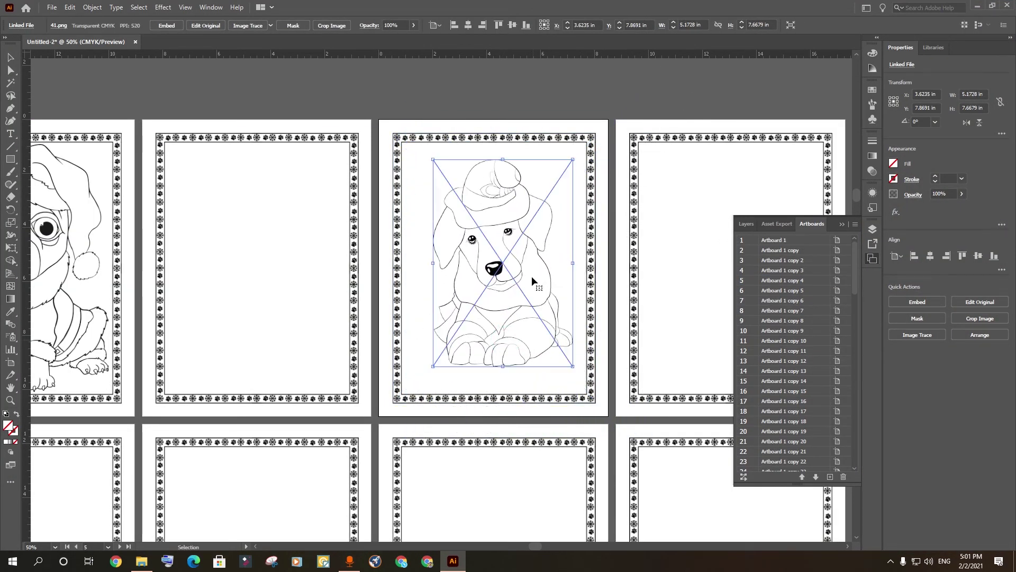
drag(573, 366, 600, 406)
drag(546, 353, 525, 335)
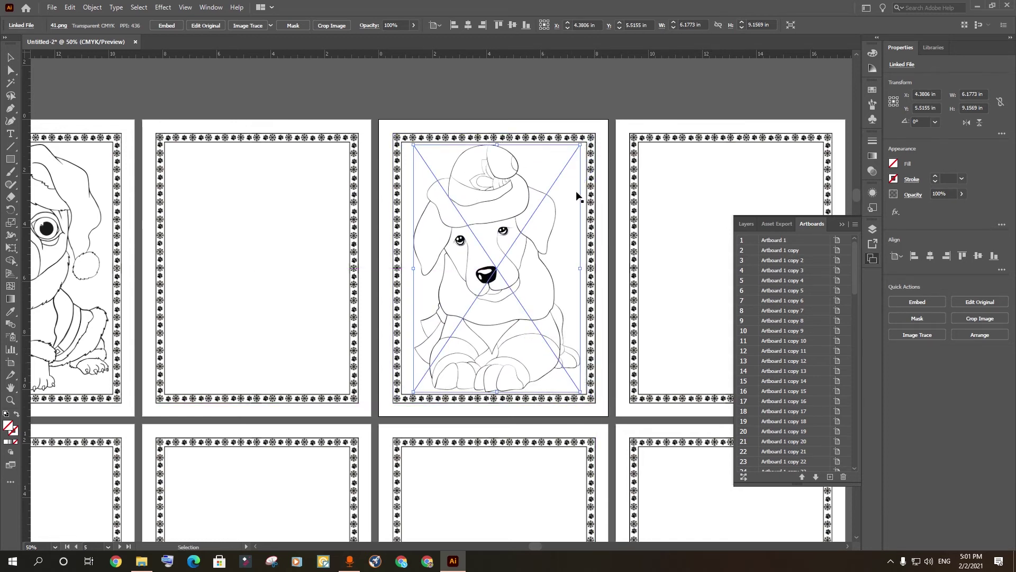
Stretch both sides of dog drawing 41 to about 6.59 in wide so it fills the border's width
shift+click(405, 392)
drag(414, 268, 405, 268)
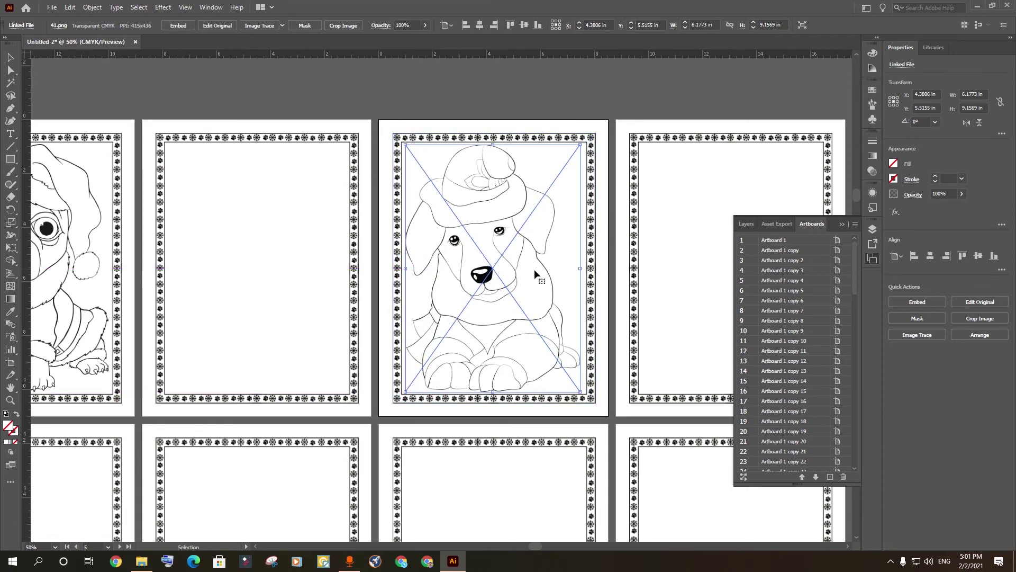
drag(580, 269, 583, 268)
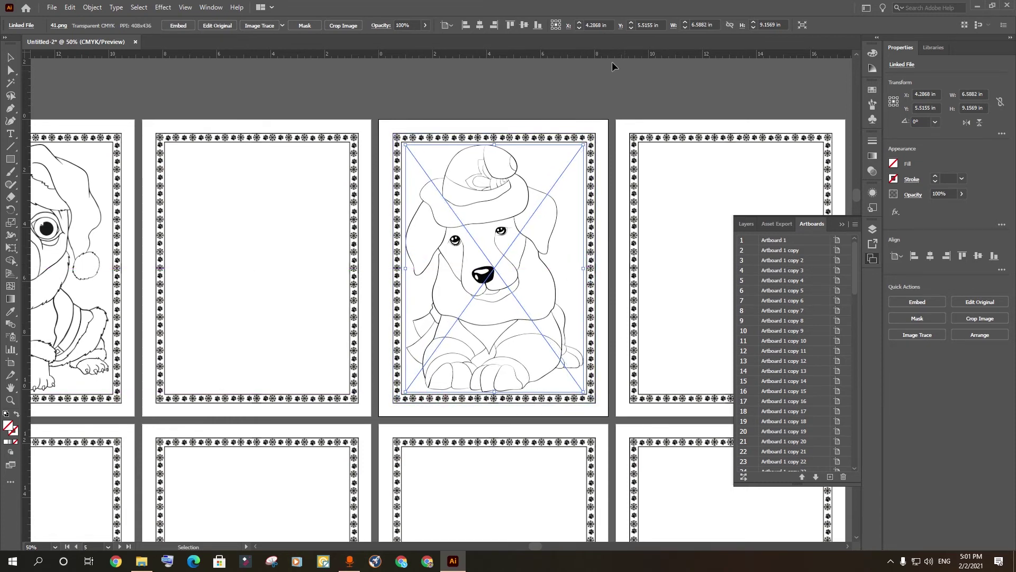
click(584, 93)
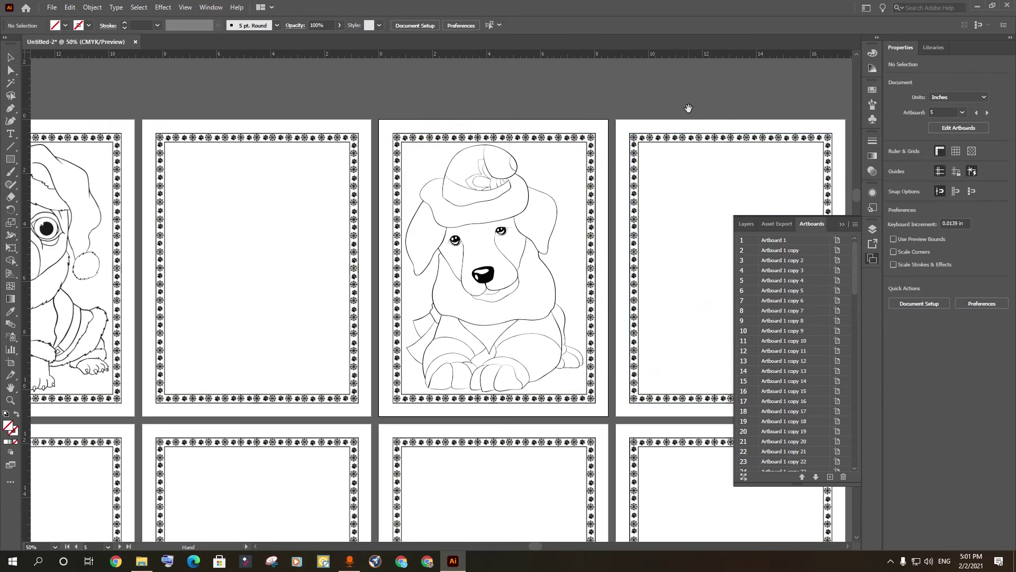
Examine the blank artboards on either side of the fifth artboard
drag(689, 108, 416, 65)
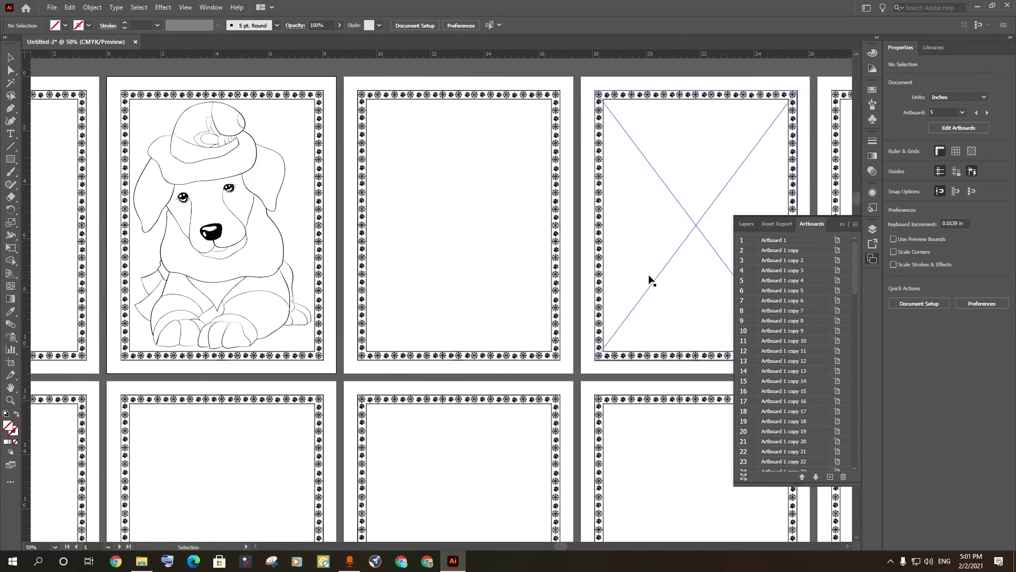
scroll(651, 280, up, 1)
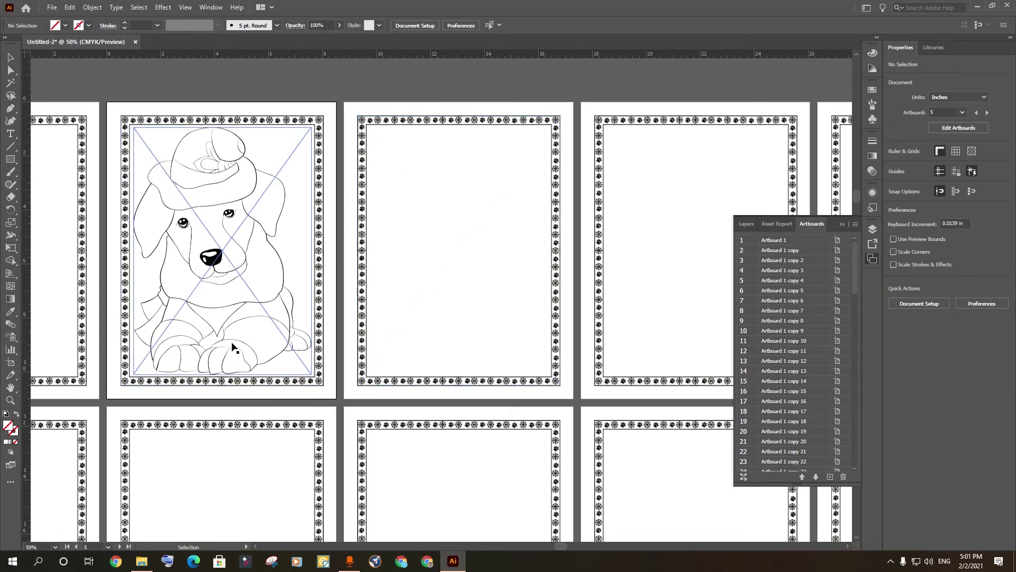
scroll(272, 98, left, 4)
scroll(272, 98, up, 1)
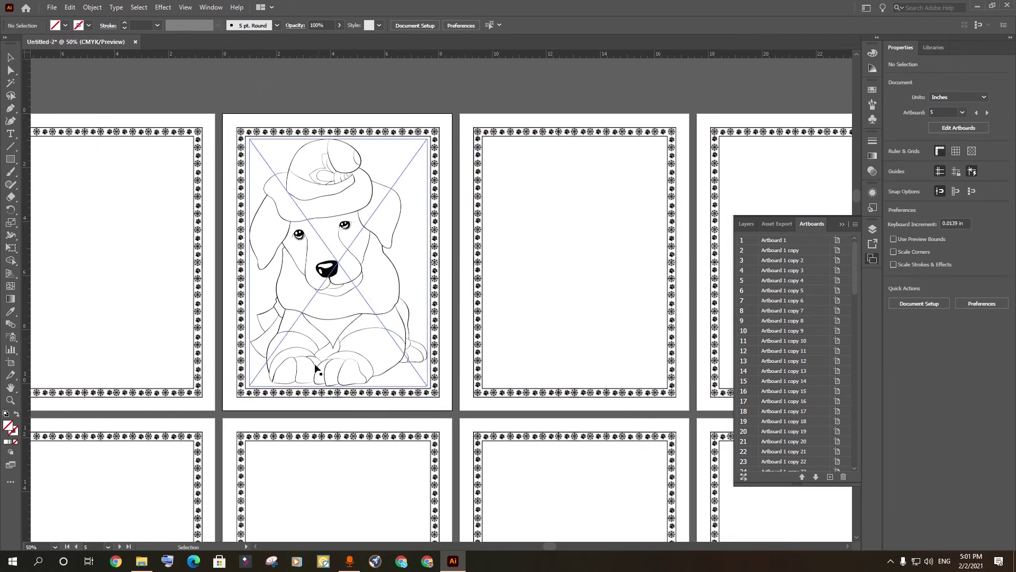
drag(613, 95, 502, 90)
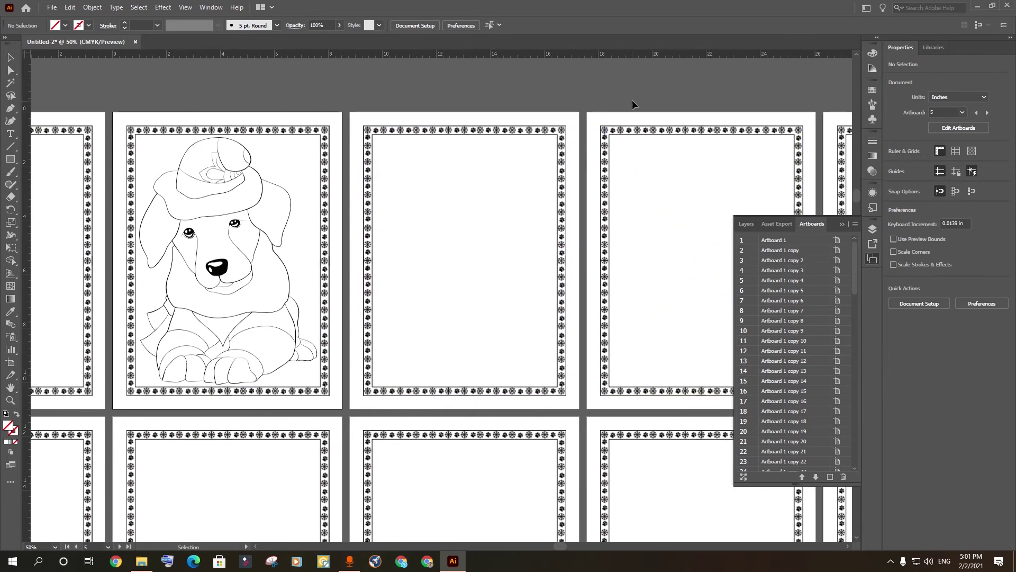
drag(632, 99, 763, 88)
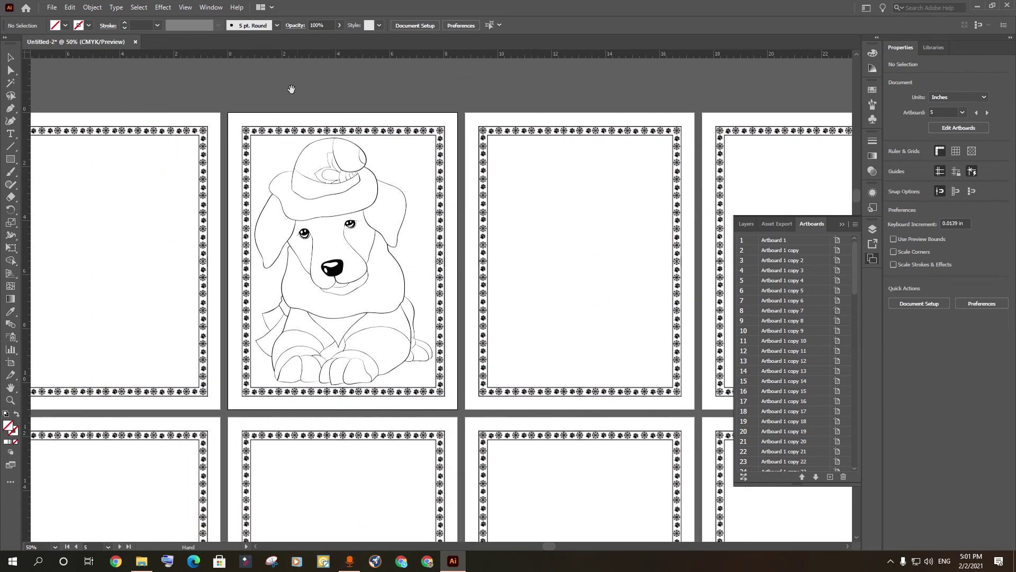
drag(281, 89, 216, 104)
drag(531, 101, 290, 101)
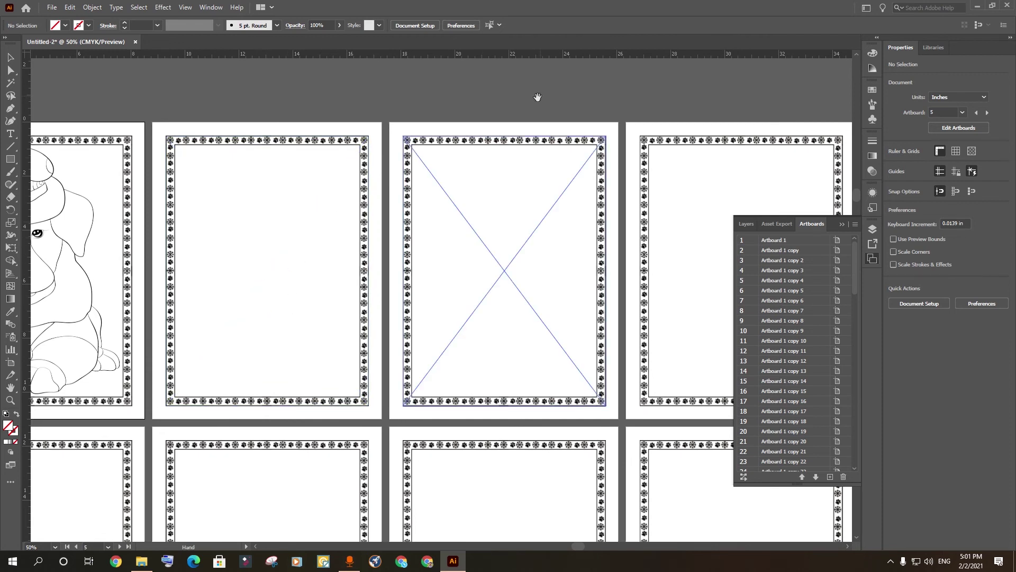
Place dog drawing 3 from the nested New folder on the seventh artboard
drag(538, 97, 419, 88)
click(381, 255)
click(977, 6)
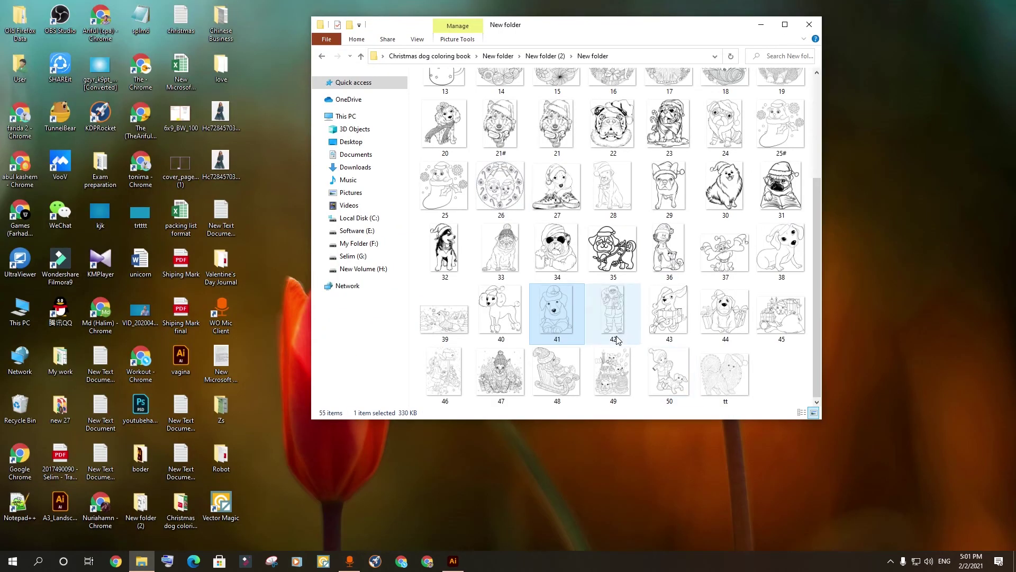
scroll(617, 341, up, 10)
drag(557, 95, 386, 254)
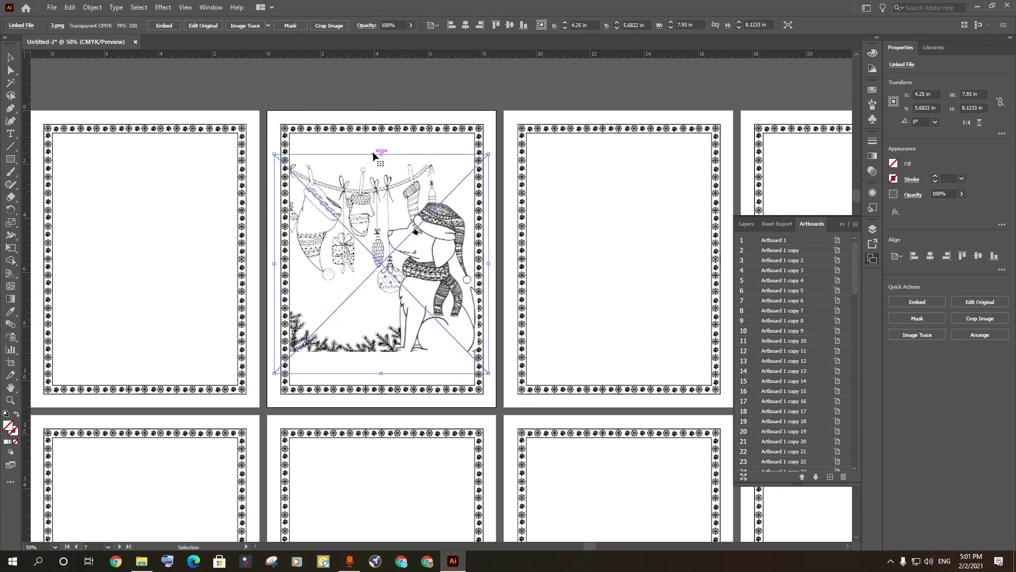
Reposition dog drawing 3 and stretch it to about 8.0 x 10.53 in so its artwork fills the seventh artboard's border
drag(369, 354, 380, 188)
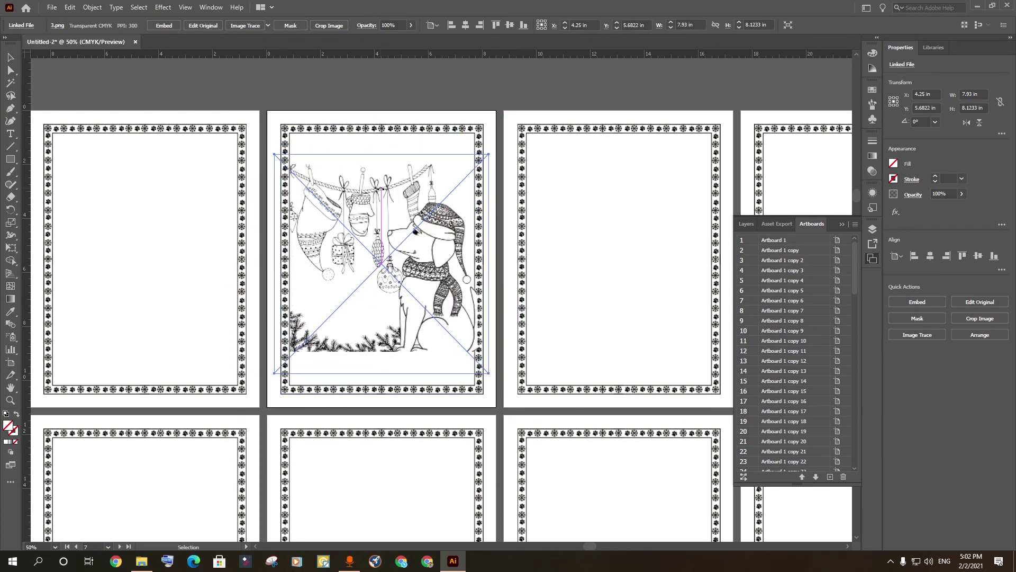
drag(402, 263, 424, 235)
drag(489, 368, 495, 372)
drag(389, 314, 386, 313)
drag(385, 411, 379, 410)
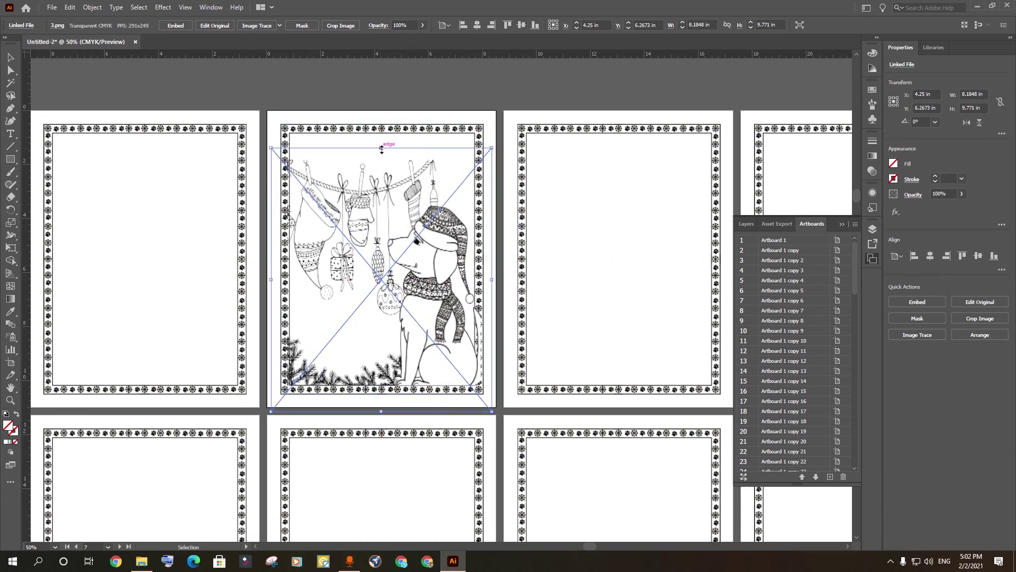
drag(379, 148, 397, 118)
drag(490, 113, 487, 127)
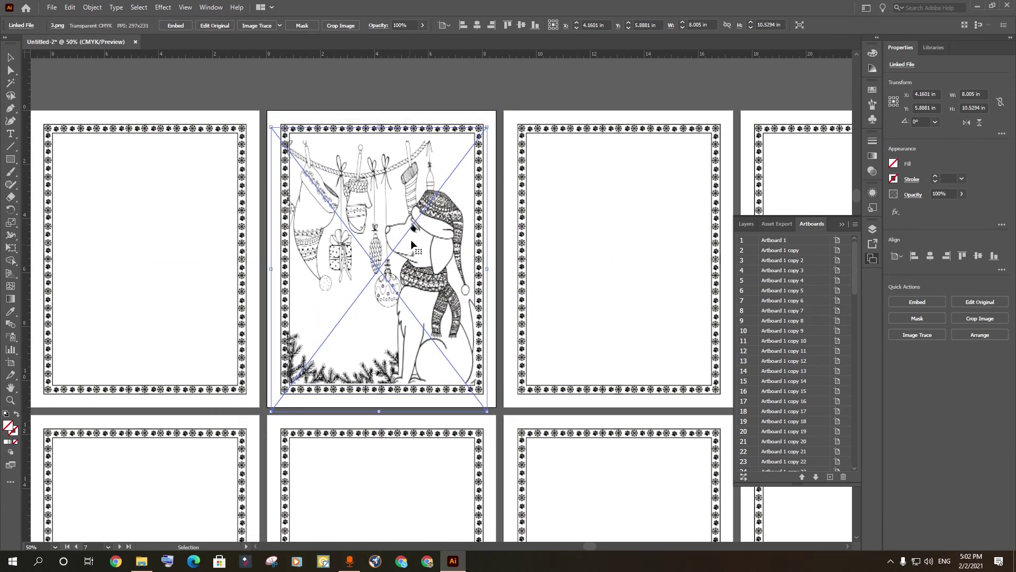
key(ctrl+shift+a)
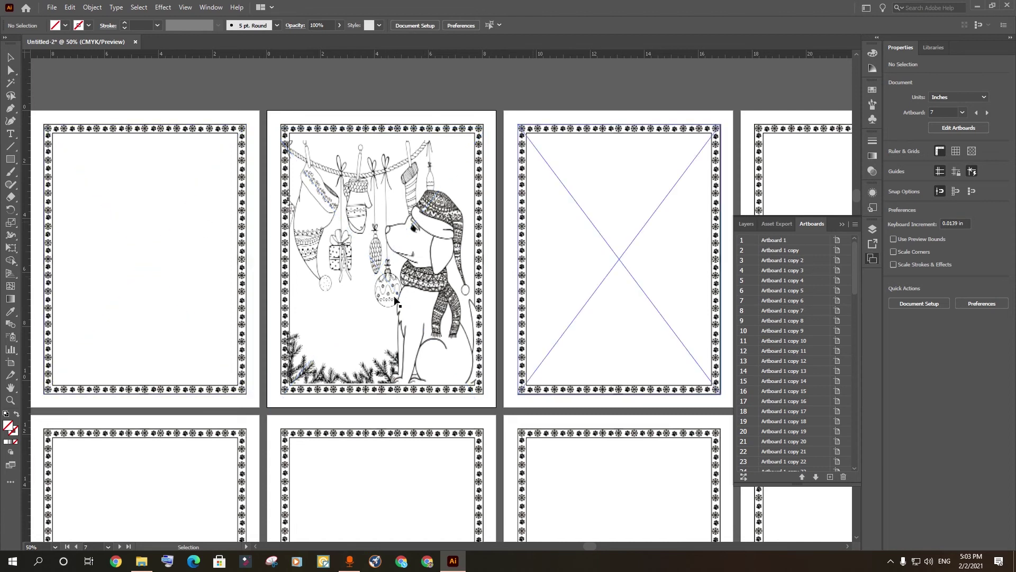
Crop dog drawing 3 to about 6.89 x 9.29 in along the inner edge of the border
click(385, 216)
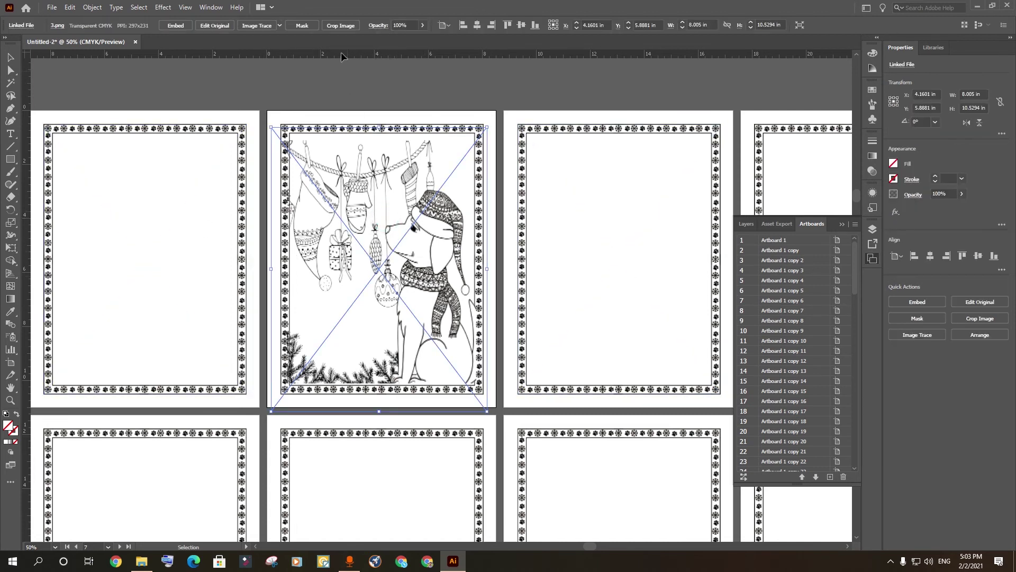
click(340, 25)
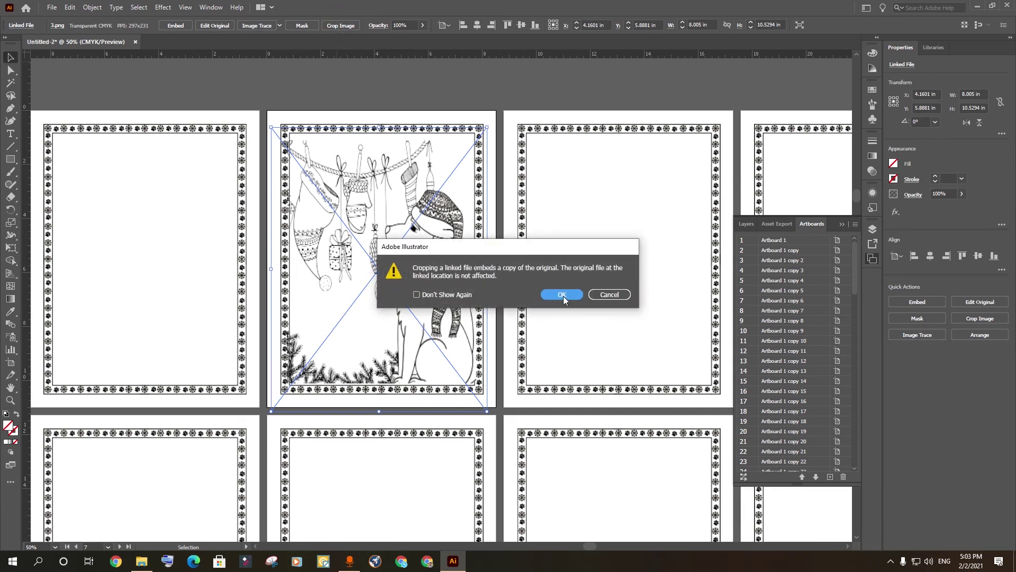
click(562, 295)
drag(382, 129, 385, 136)
drag(276, 272, 289, 269)
drag(485, 260, 473, 259)
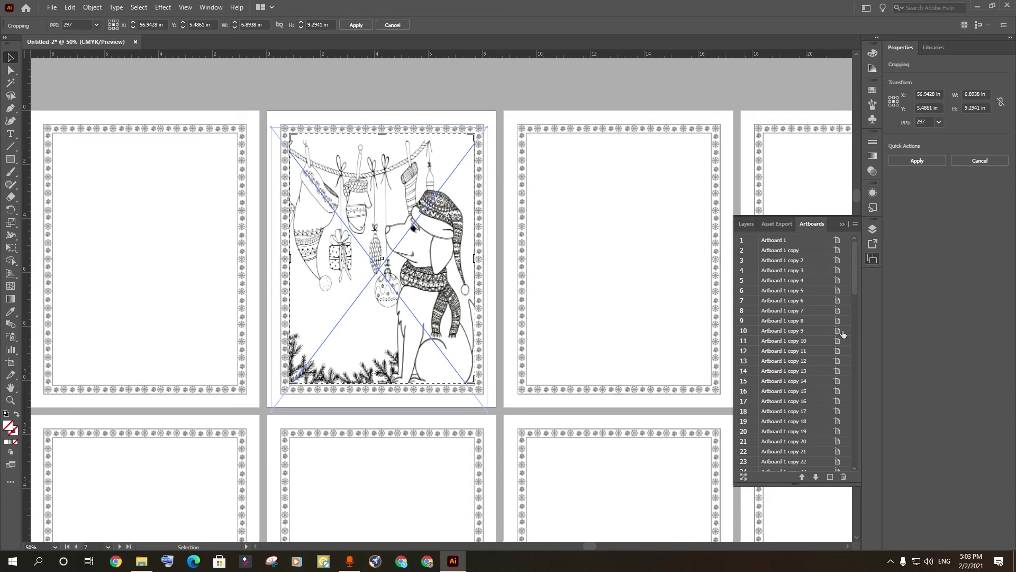
click(363, 25)
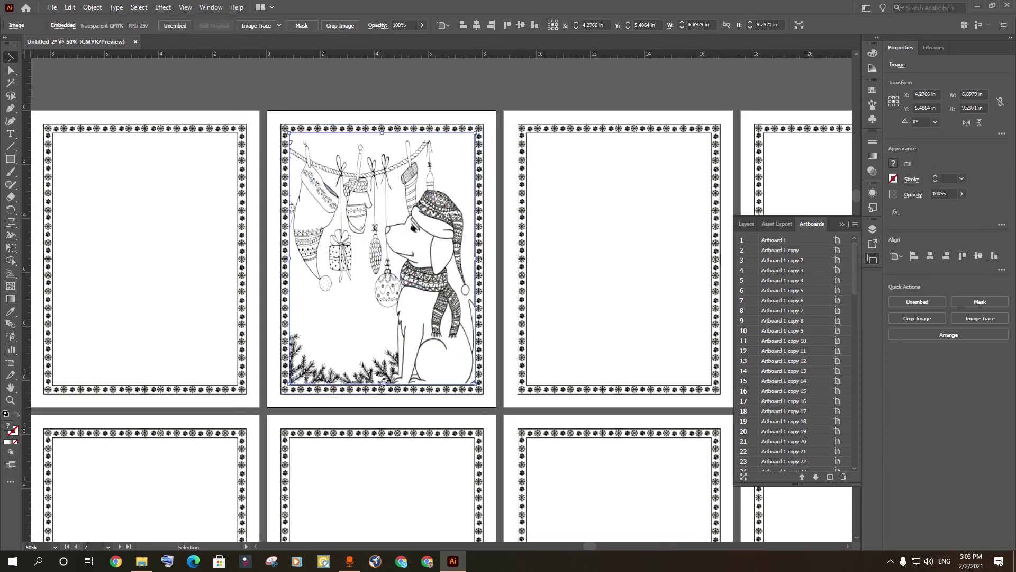
Stretch the cropped dog drawing to about 9.41 in high, centre it on the seventh artboard and send it to the back
drag(382, 385, 382, 391)
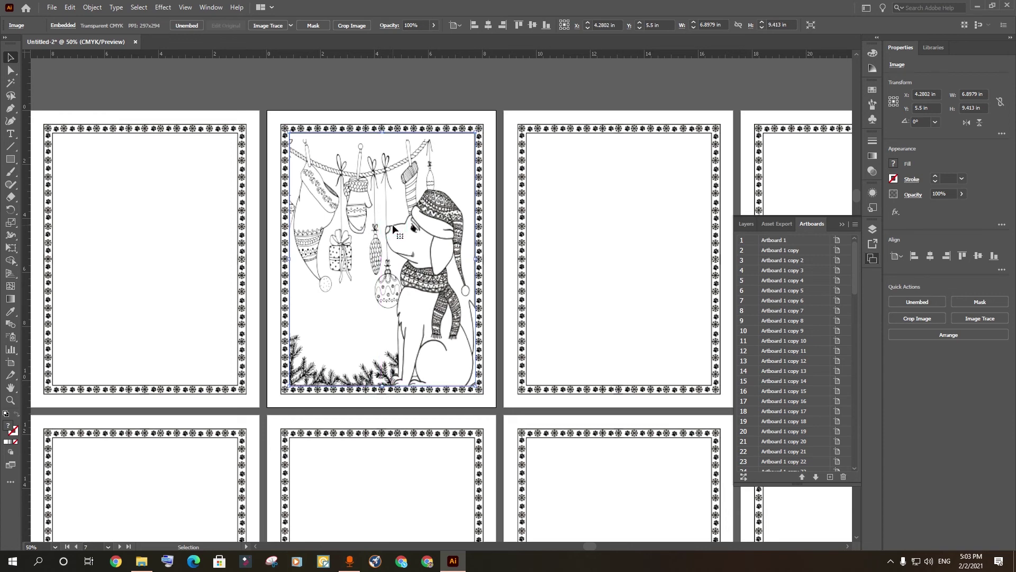
right_click(394, 227)
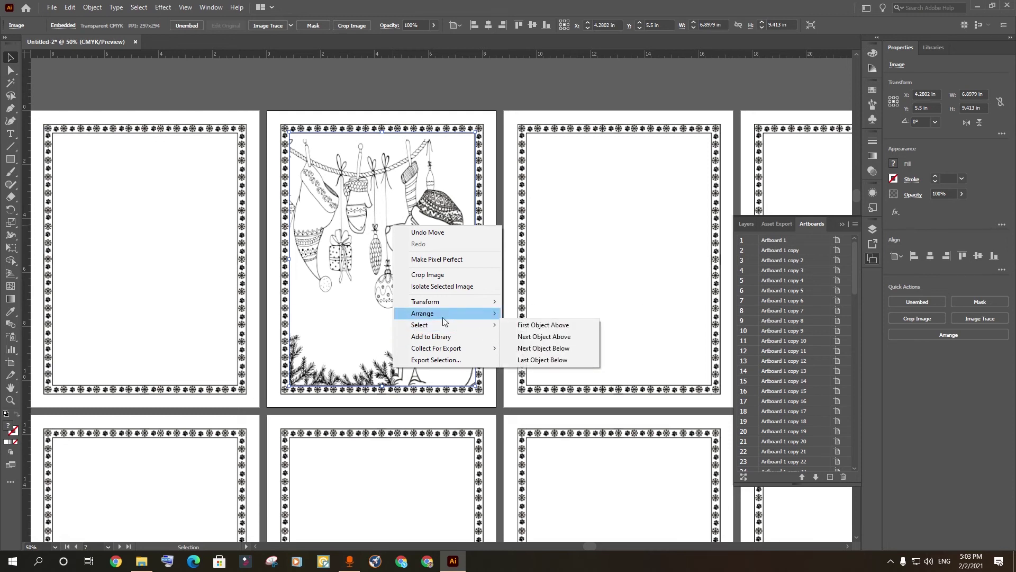
mouse_move(451, 317)
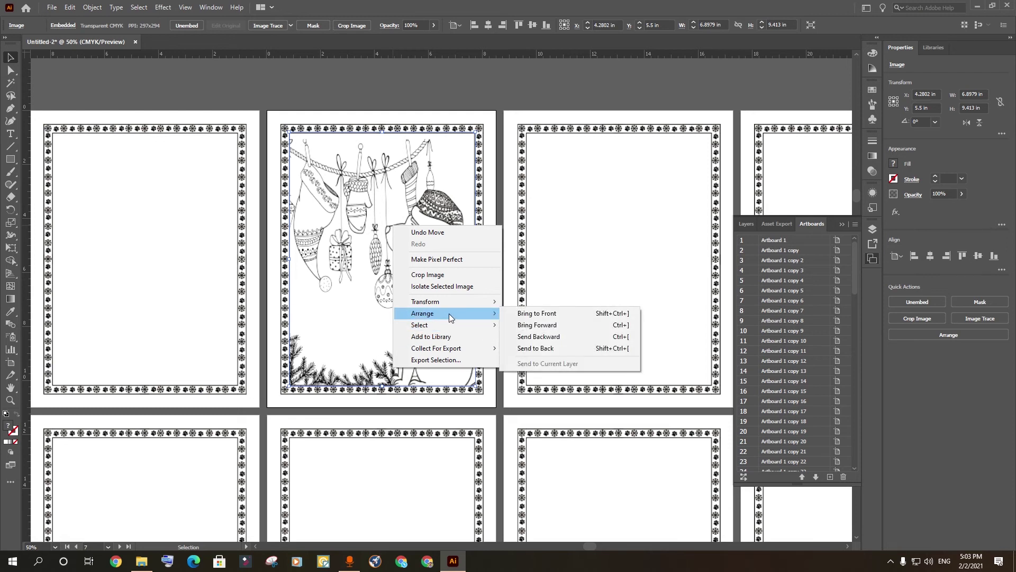
click(538, 348)
click(484, 421)
scroll(484, 422, up, 8)
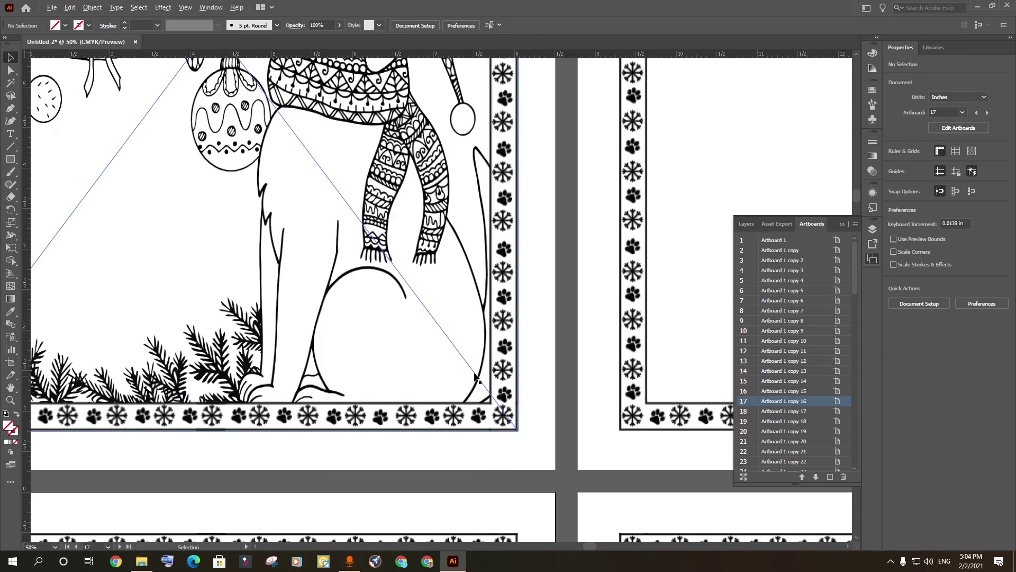
scroll(506, 426, down, 10)
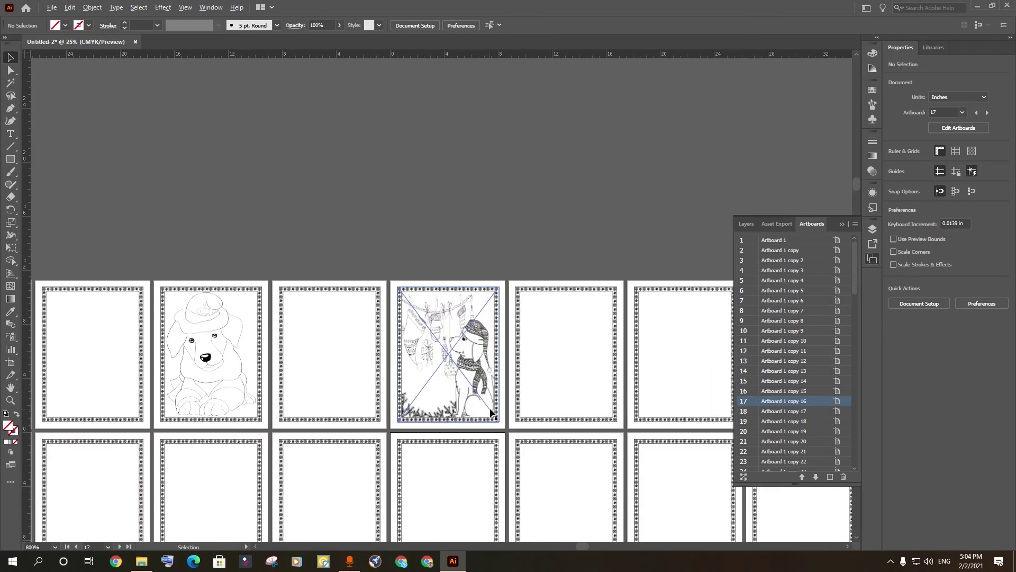
Place dog drawing 40 from the nested New folder on the ninth artboard
scroll(558, 288, up, 3)
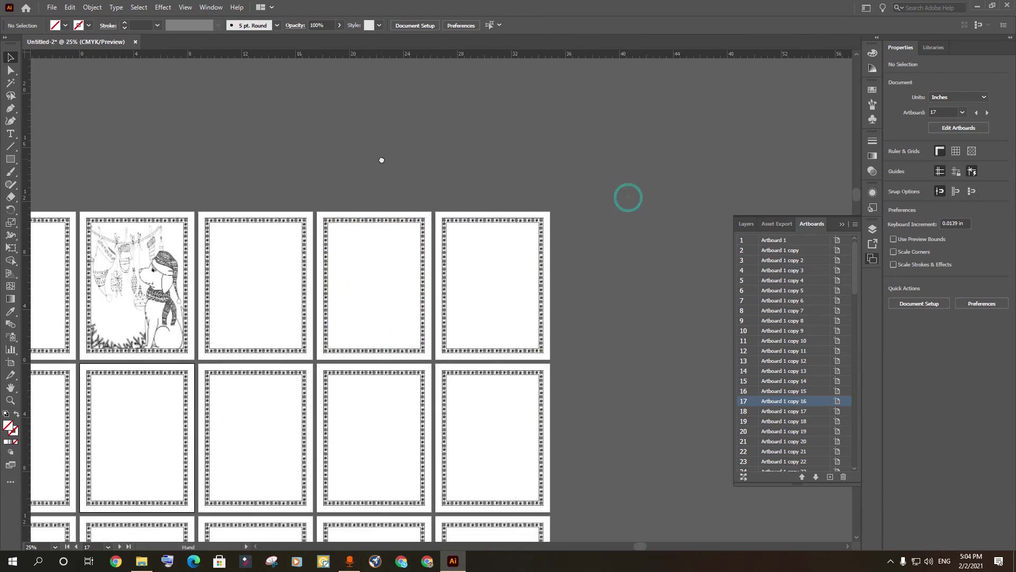
click(385, 303)
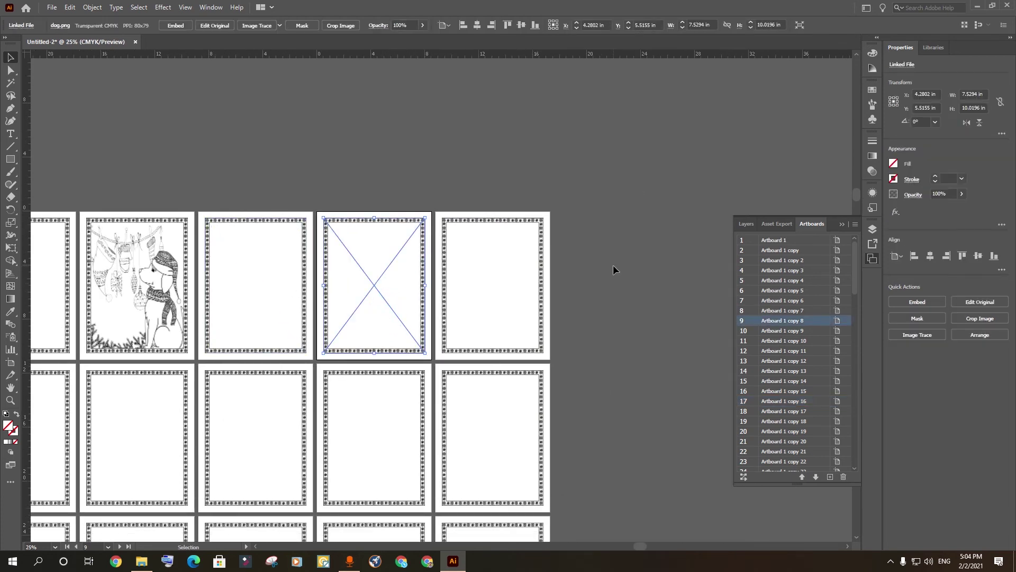
click(978, 6)
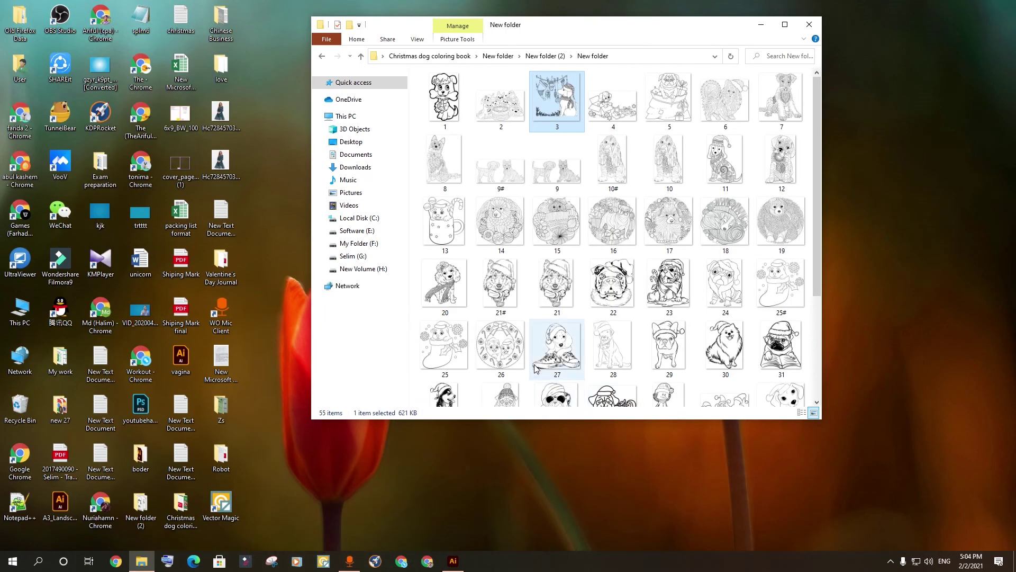
scroll(535, 344, down, 3)
drag(500, 309, 318, 274)
Centre dog drawing 40 on the ninth artboard, scaled to about 6.5 in wide and stretched vertically to fill the border
drag(493, 181, 342, 334)
drag(285, 410, 382, 288)
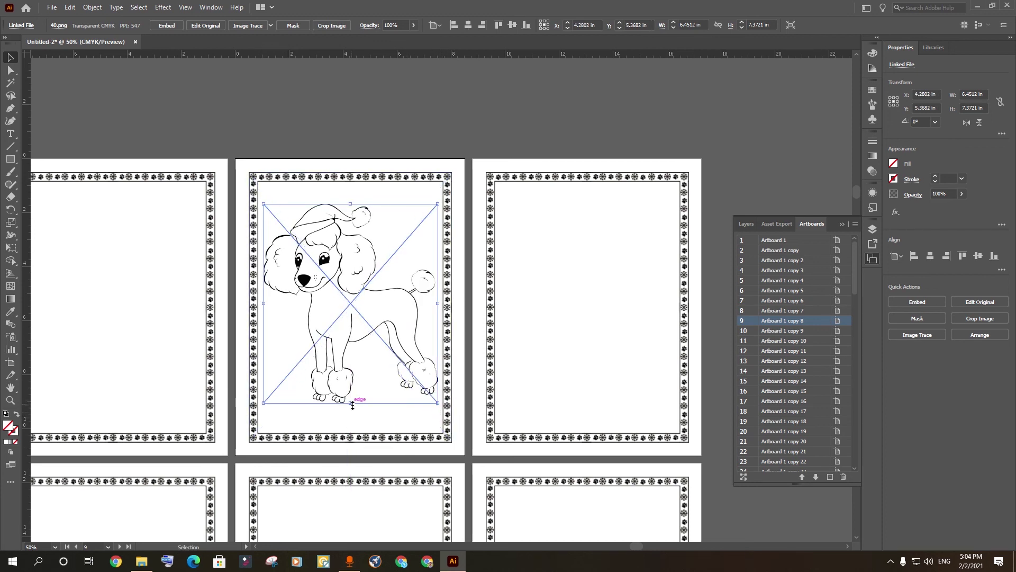
drag(263, 403, 260, 406)
drag(351, 411, 351, 431)
drag(350, 204, 364, 191)
click(575, 457)
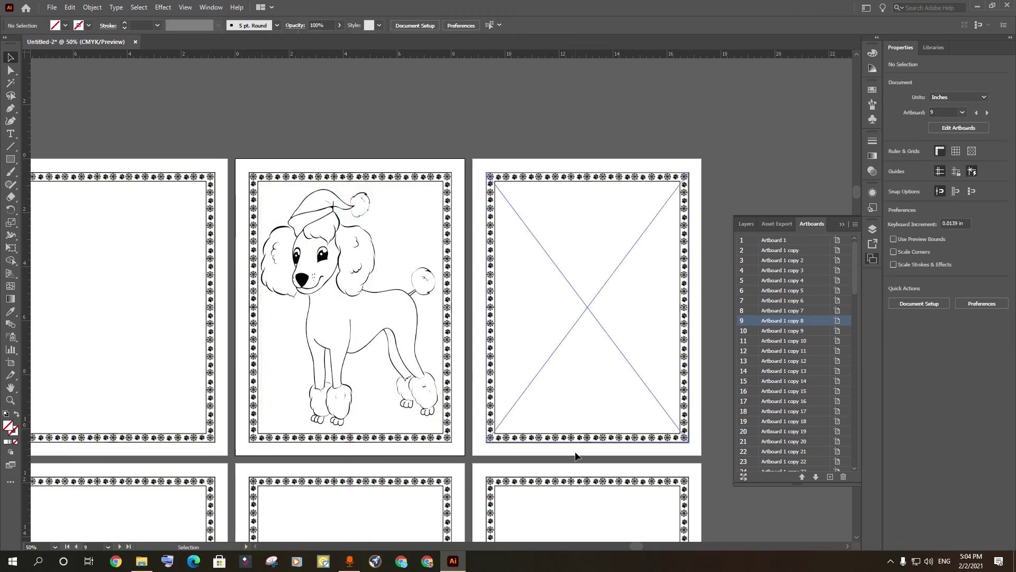
scroll(537, 345, down, 5)
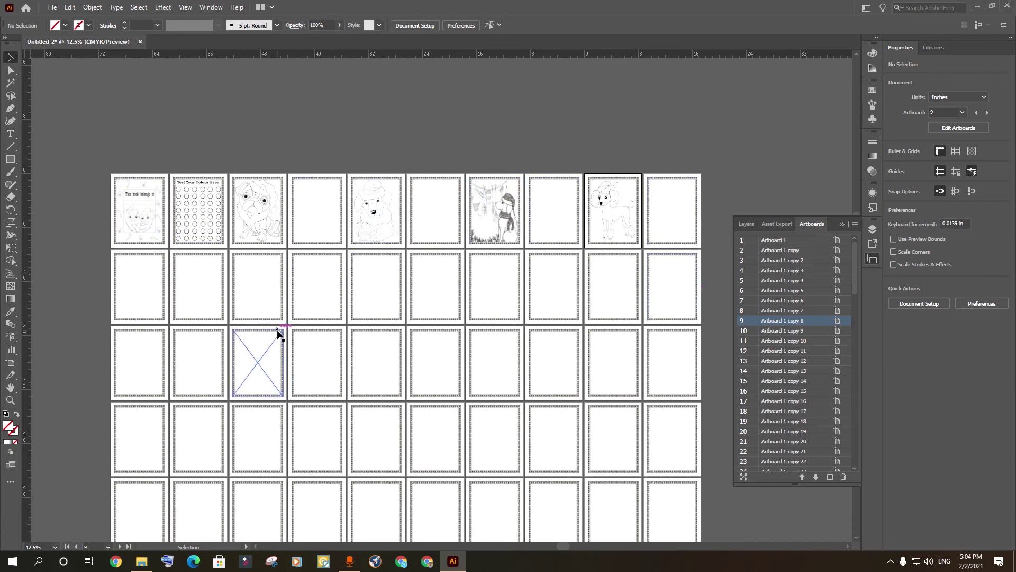
scroll(279, 333, down, 1)
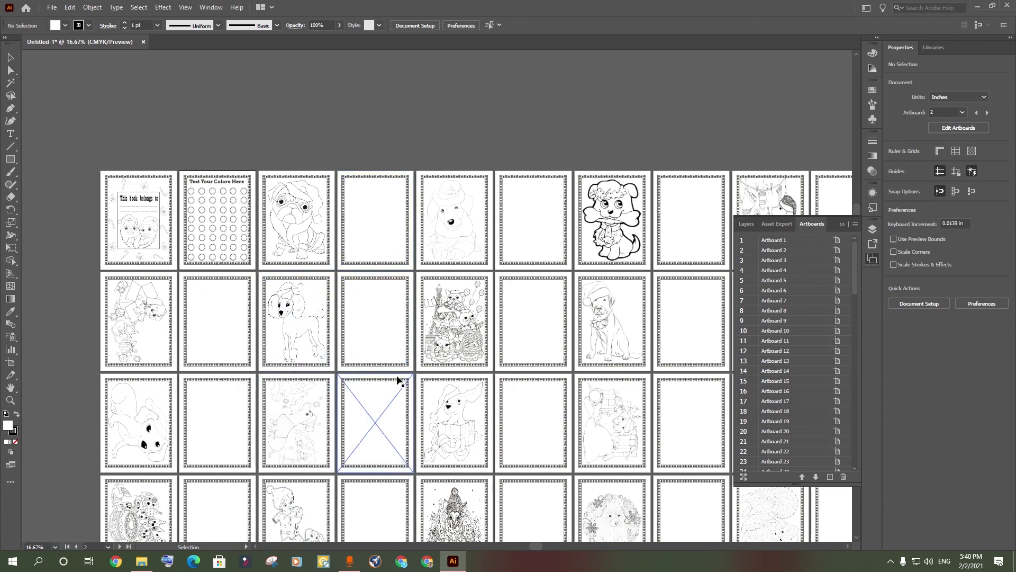
Start saving the completed book under a new name, choosing New folder (2) and the file name dog coloring book
click(51, 8)
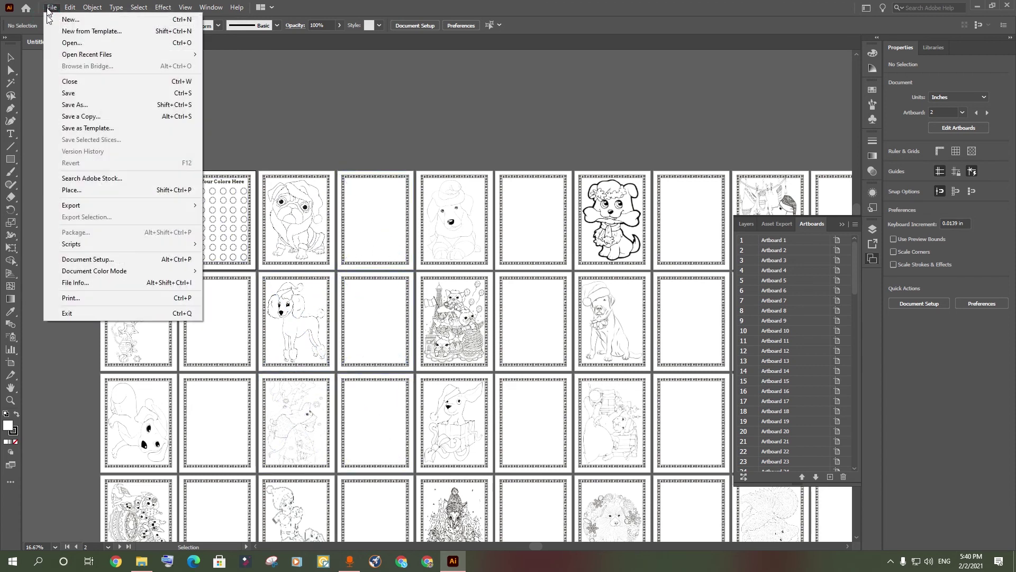
click(100, 107)
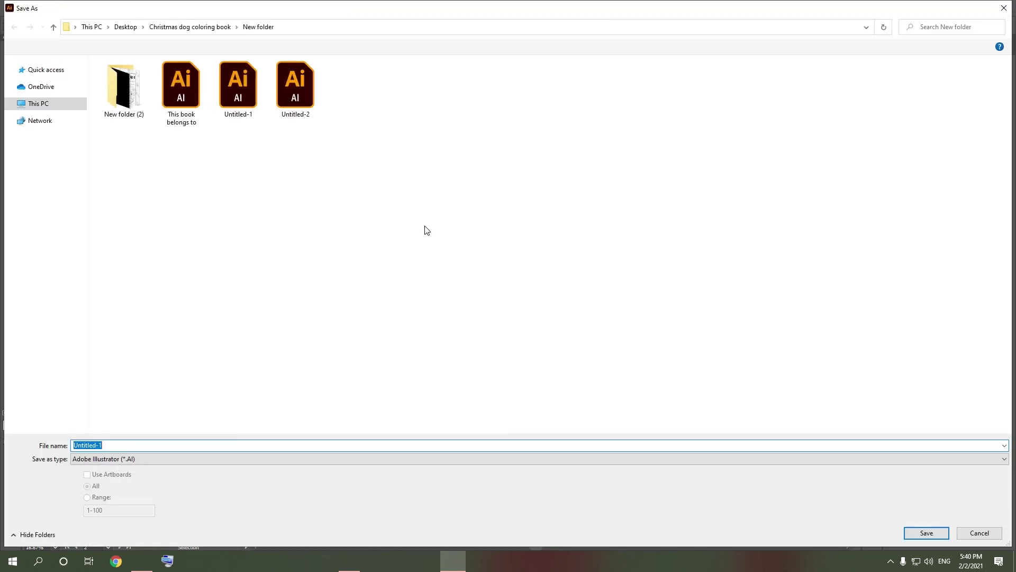
click(135, 113)
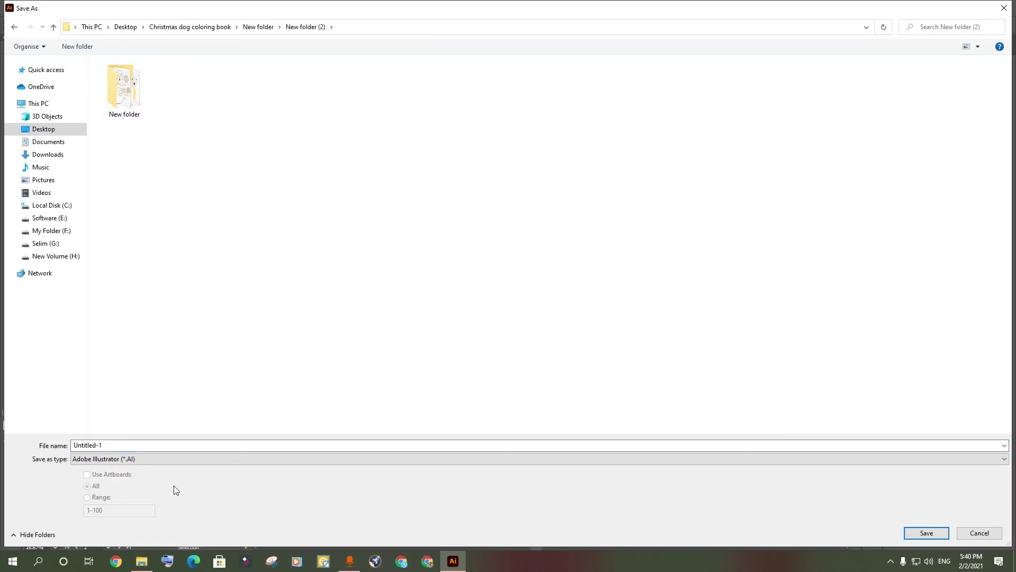
click(122, 444)
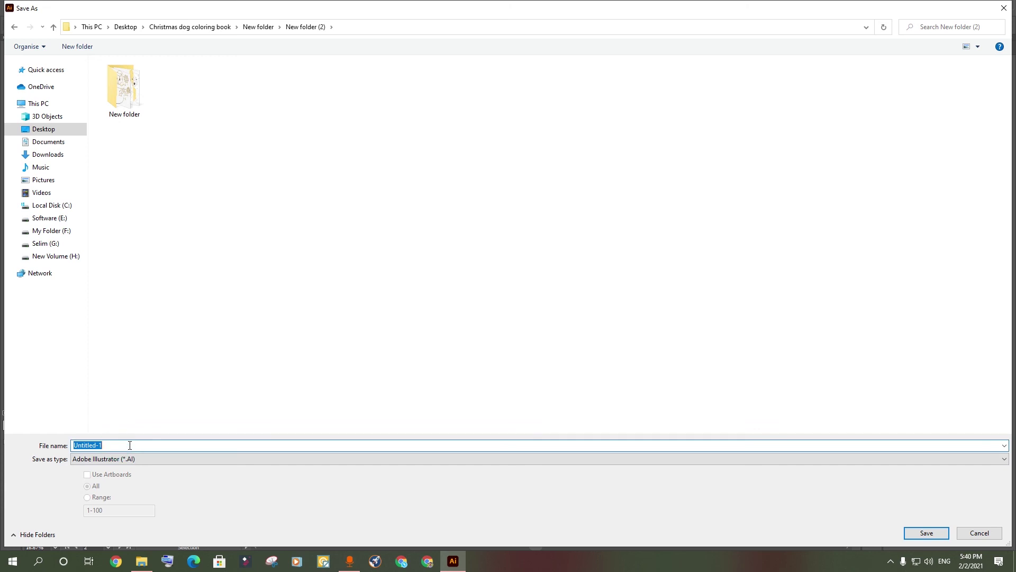
text(g)
text(dog coloring book)
Save the book as an Adobe PDF of all artboards, without preserving Illustrator editing capabilities
click(155, 459)
click(126, 478)
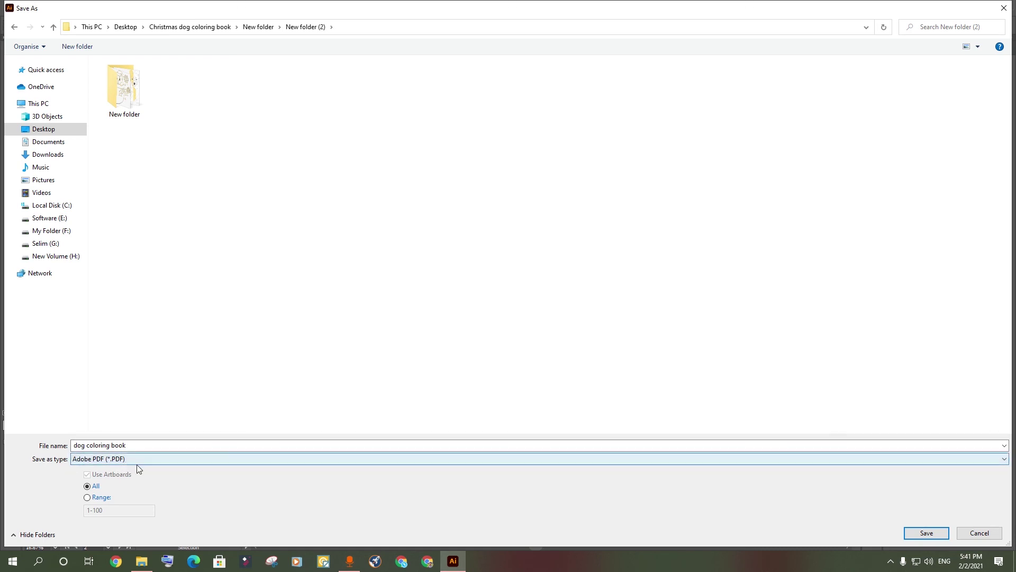
click(919, 535)
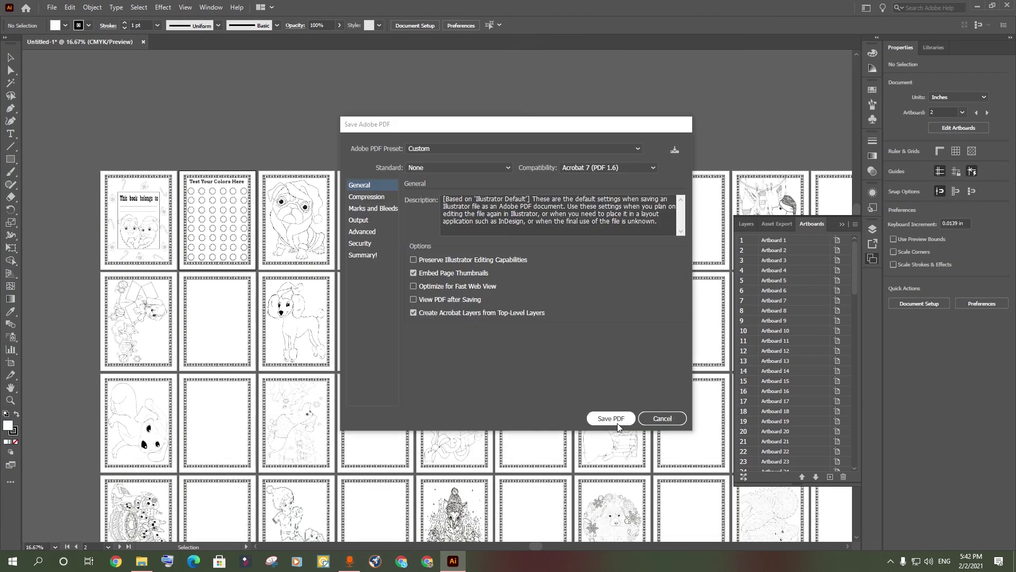
click(615, 418)
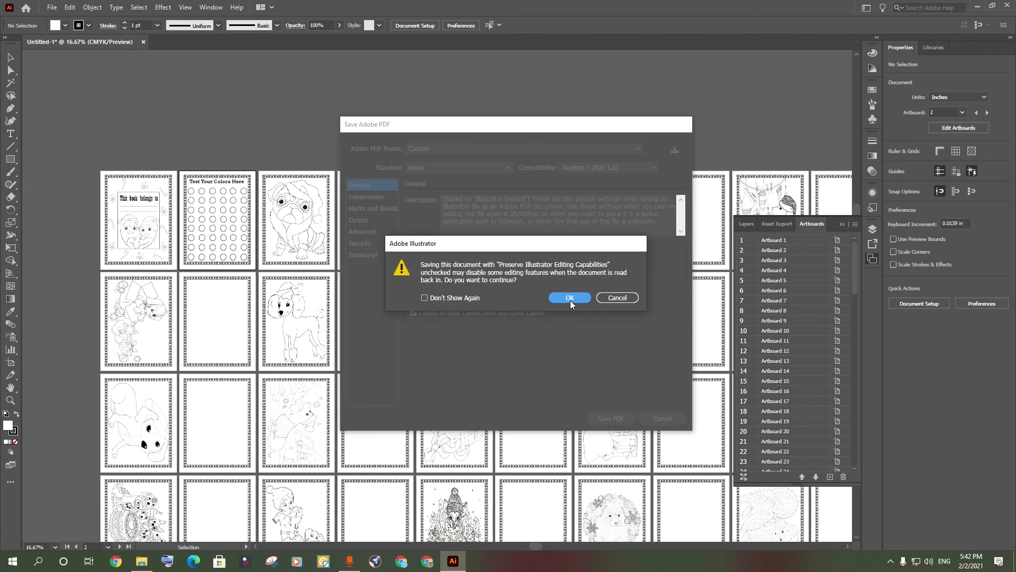
click(570, 299)
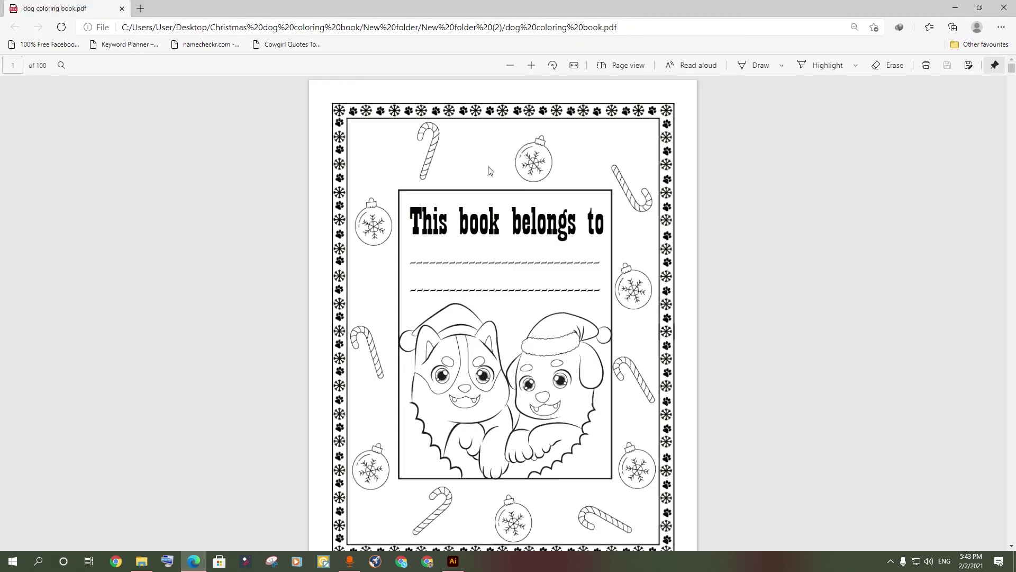
Review the opening pages of the saved dog coloring book PDF in Microsoft Edge
scroll(537, 217, down, 5)
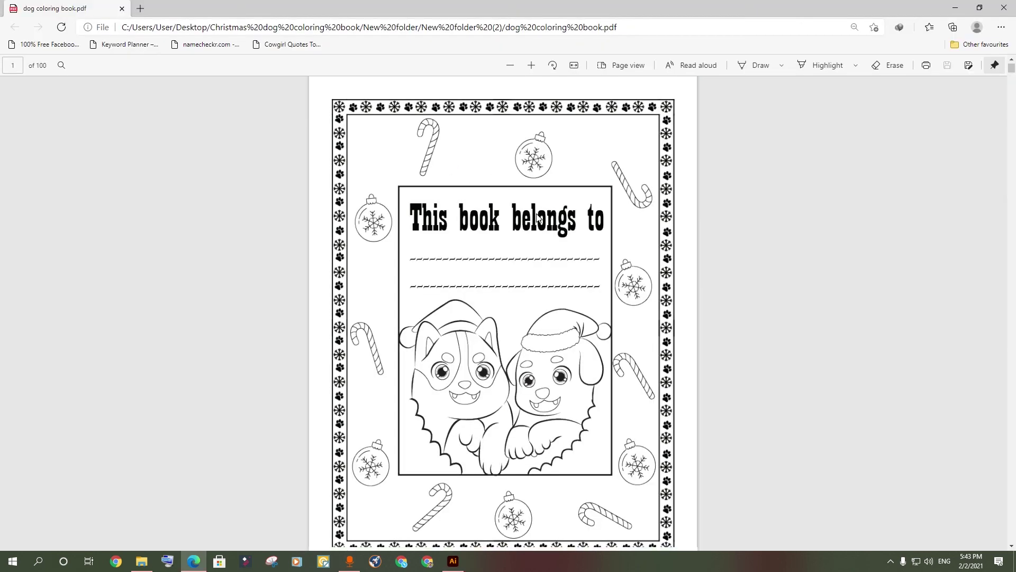
scroll(537, 217, down, 1)
scroll(538, 217, down, 15)
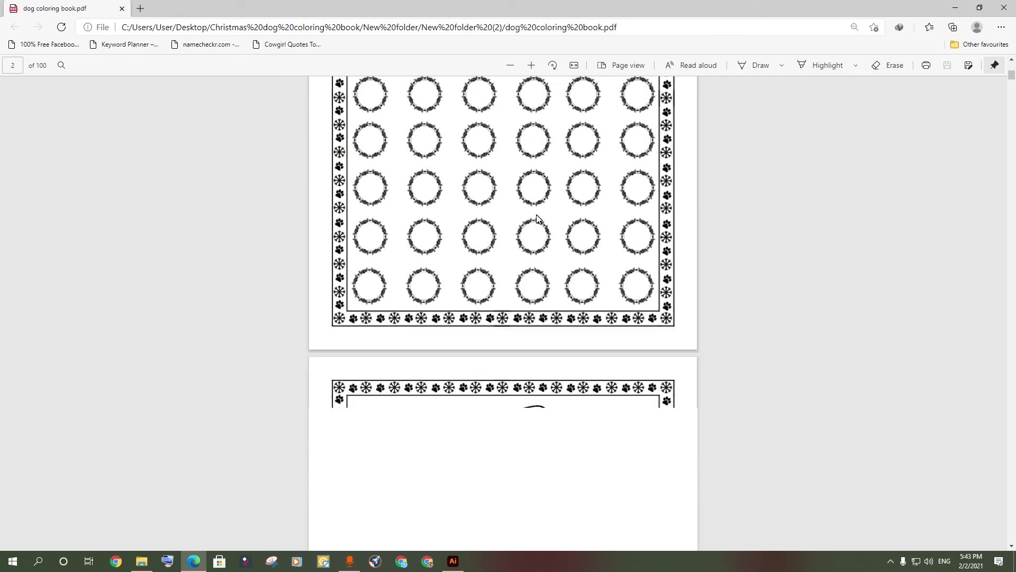
scroll(538, 217, up, 15)
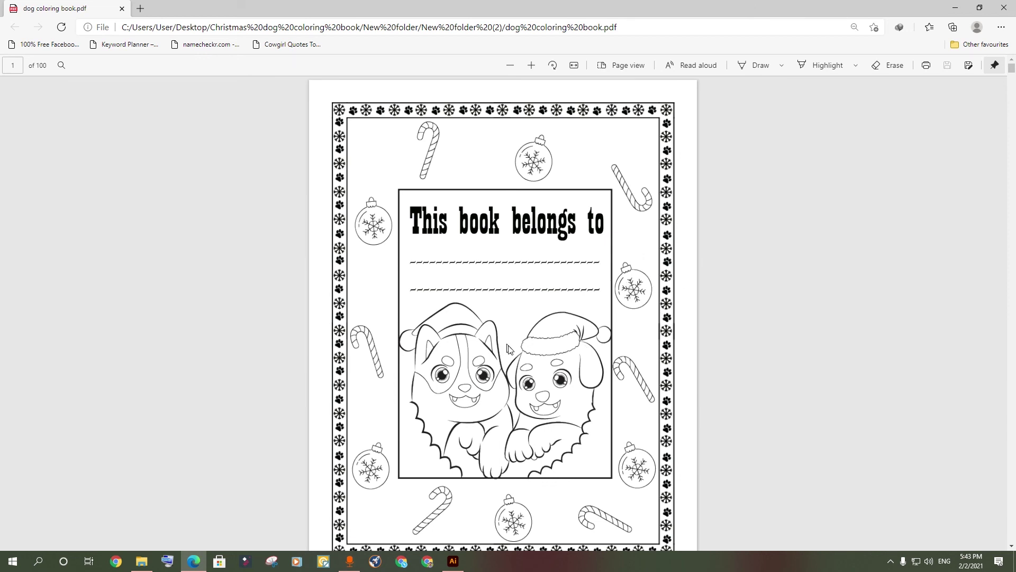
scroll(515, 347, down, 2)
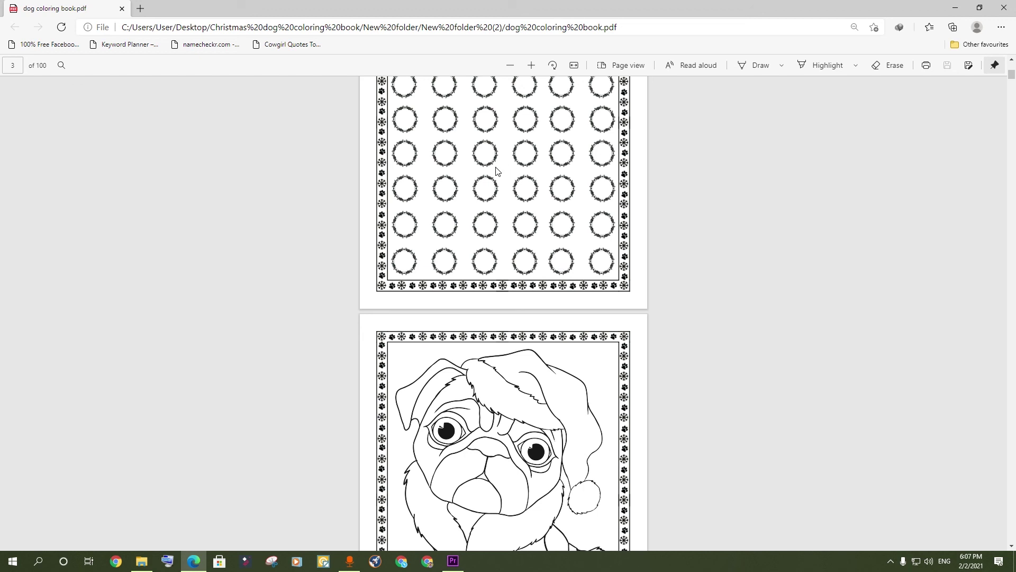
Switch to File Explorer and check the file size in the properties of the dog coloring book PDF
click(955, 8)
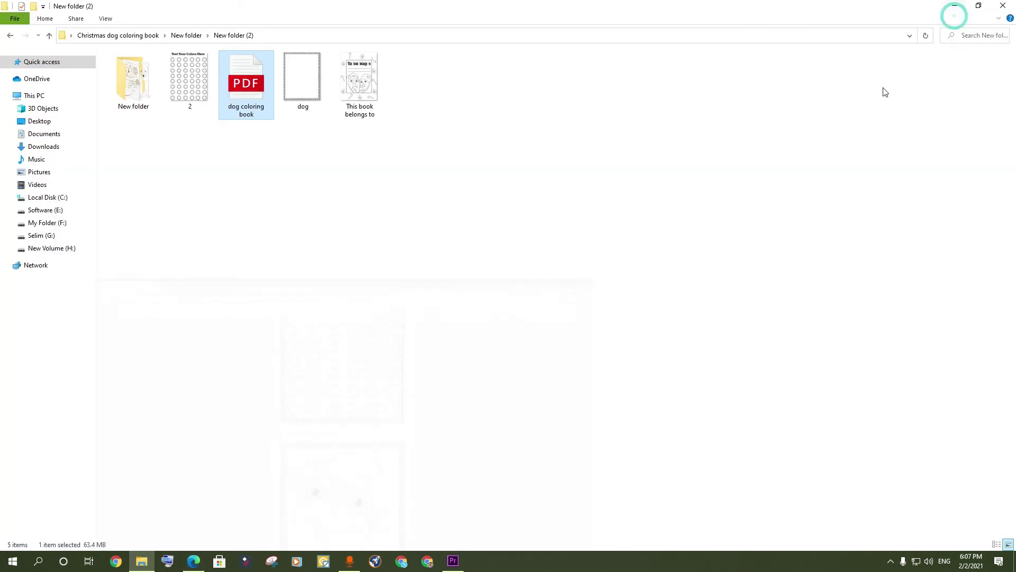
right_click(245, 105)
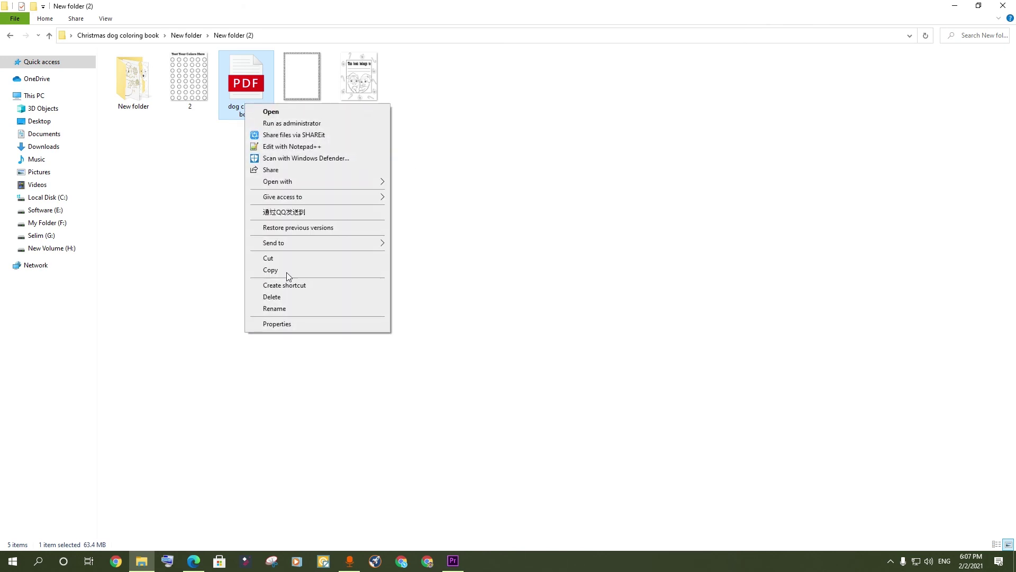
click(292, 324)
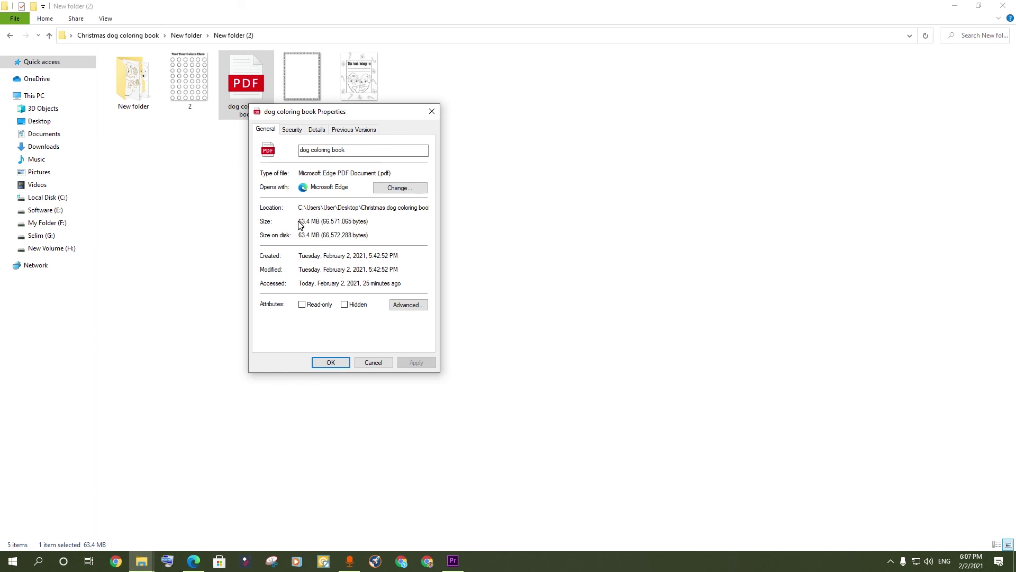
drag(301, 221, 318, 220)
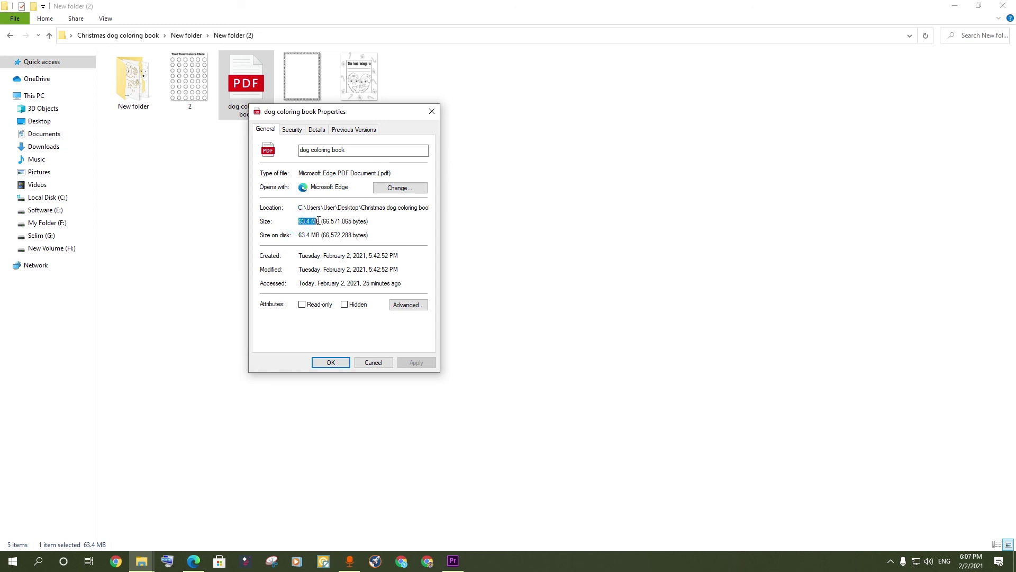